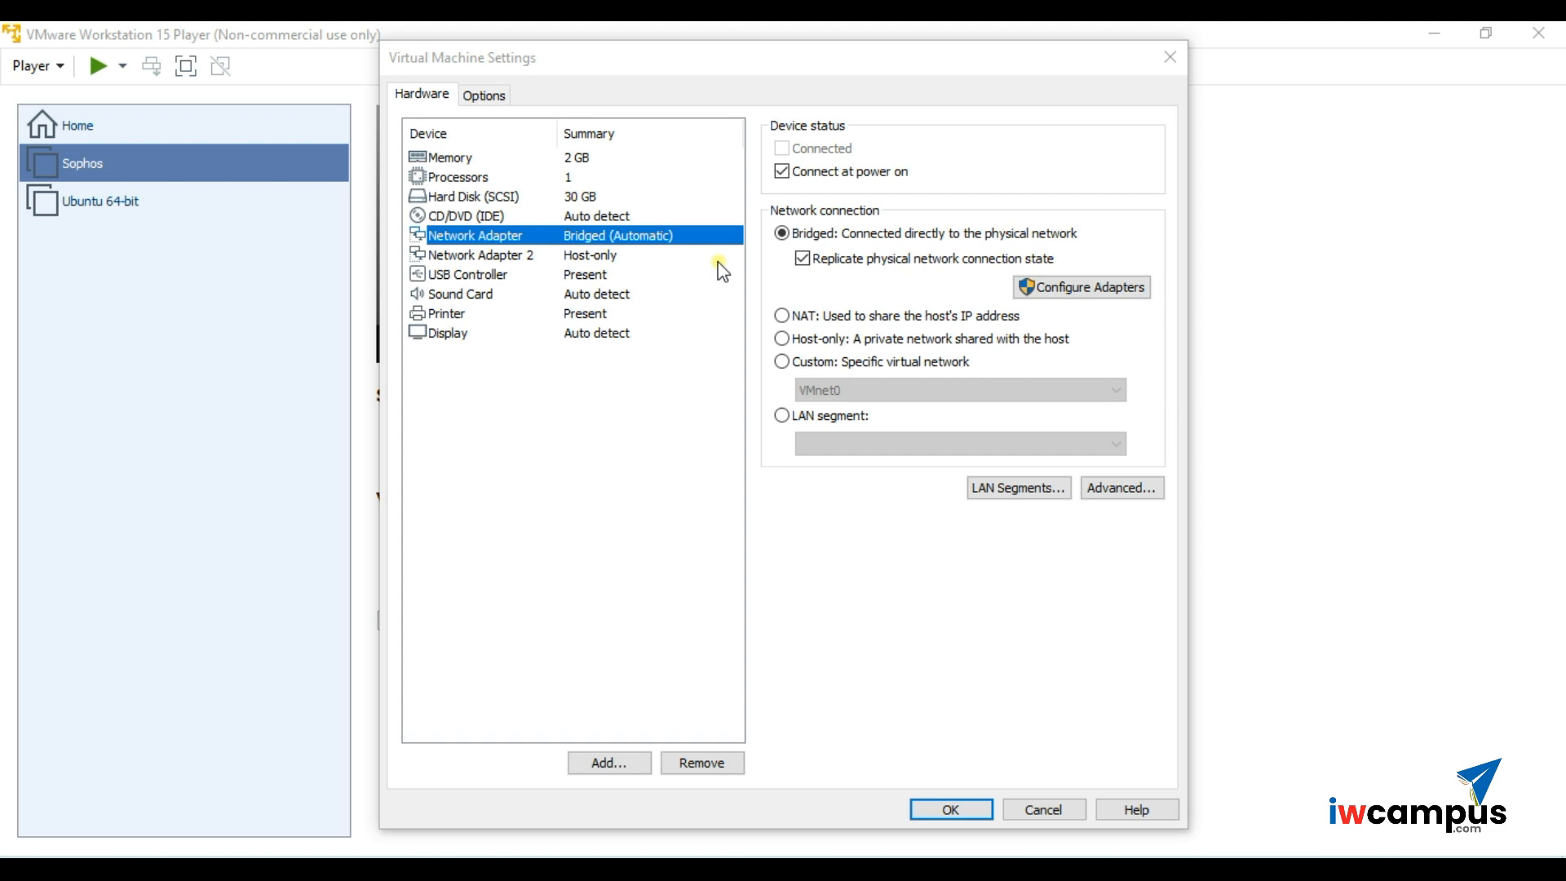
- Review the Sophos VM's memory, processor and hard disk settings
left_click(623, 158)
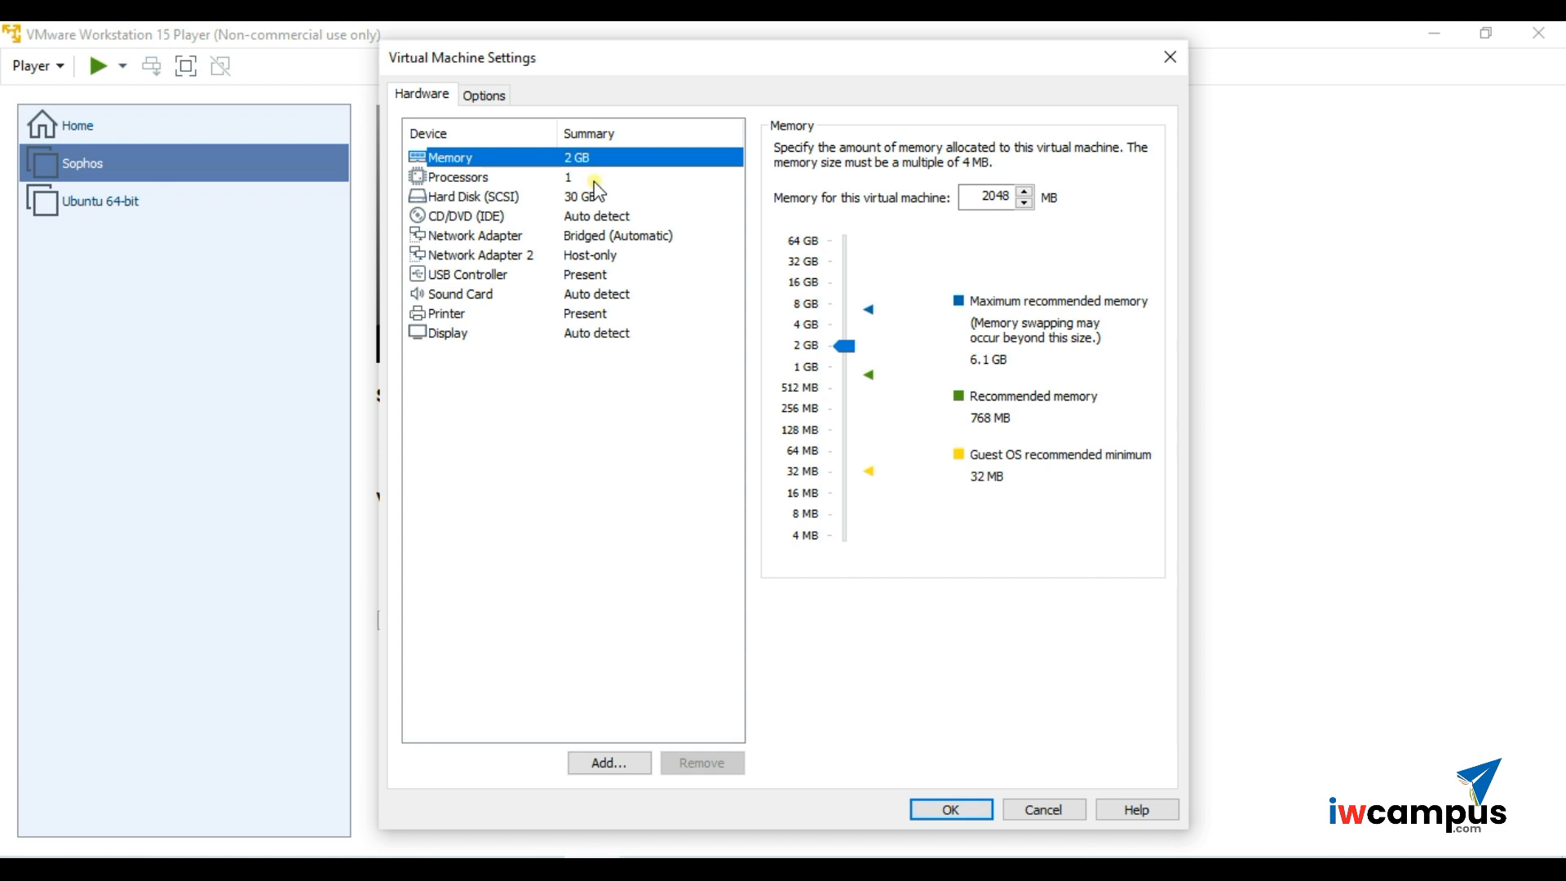
left_click(595, 181)
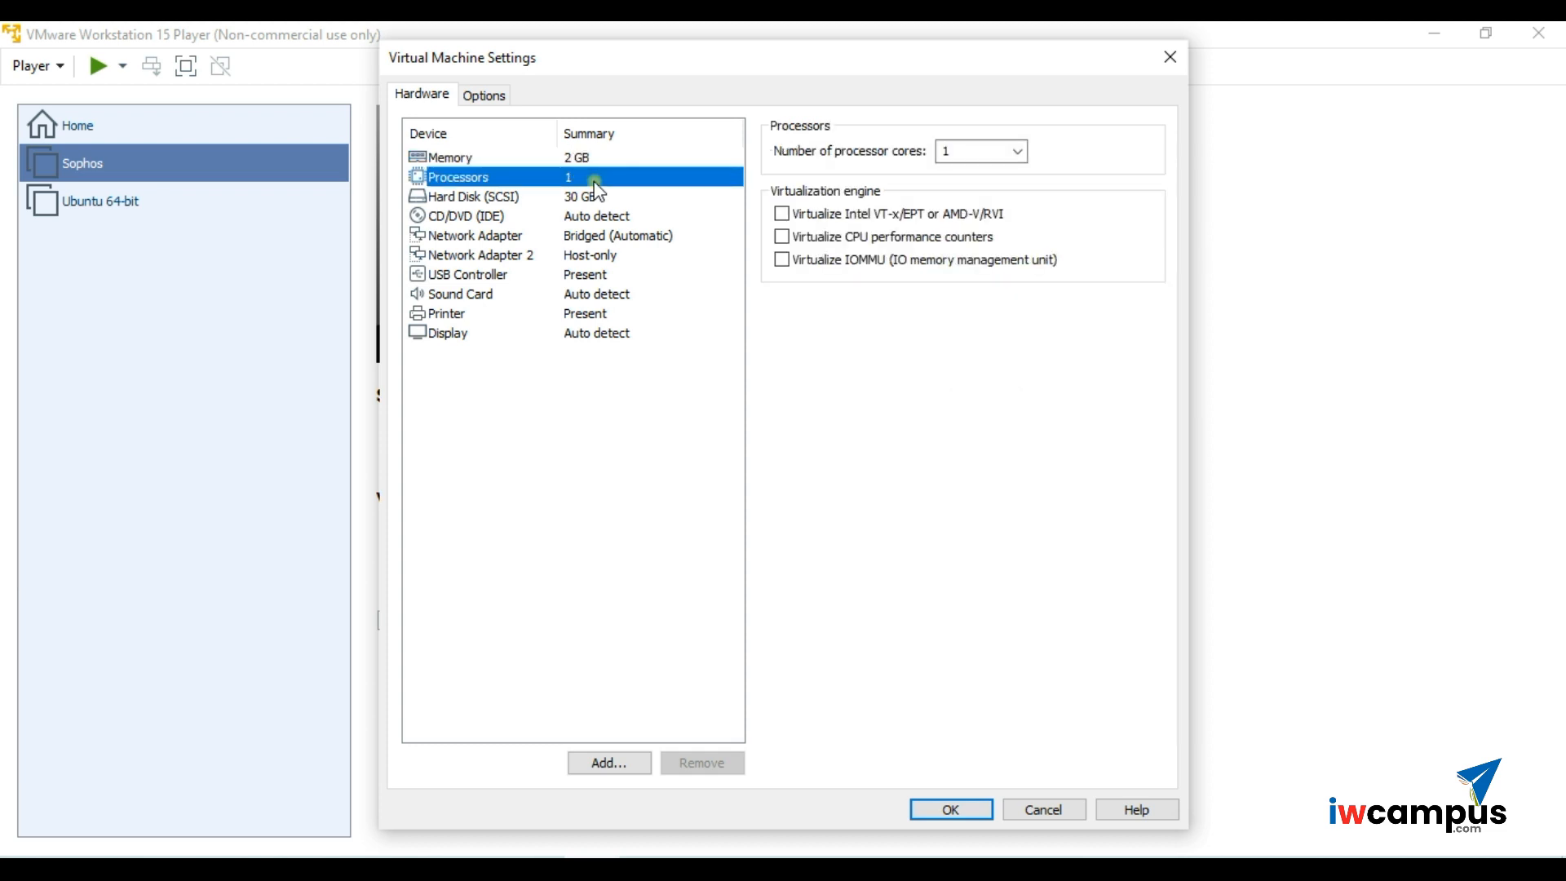
left_click(601, 200)
left_click(578, 198)
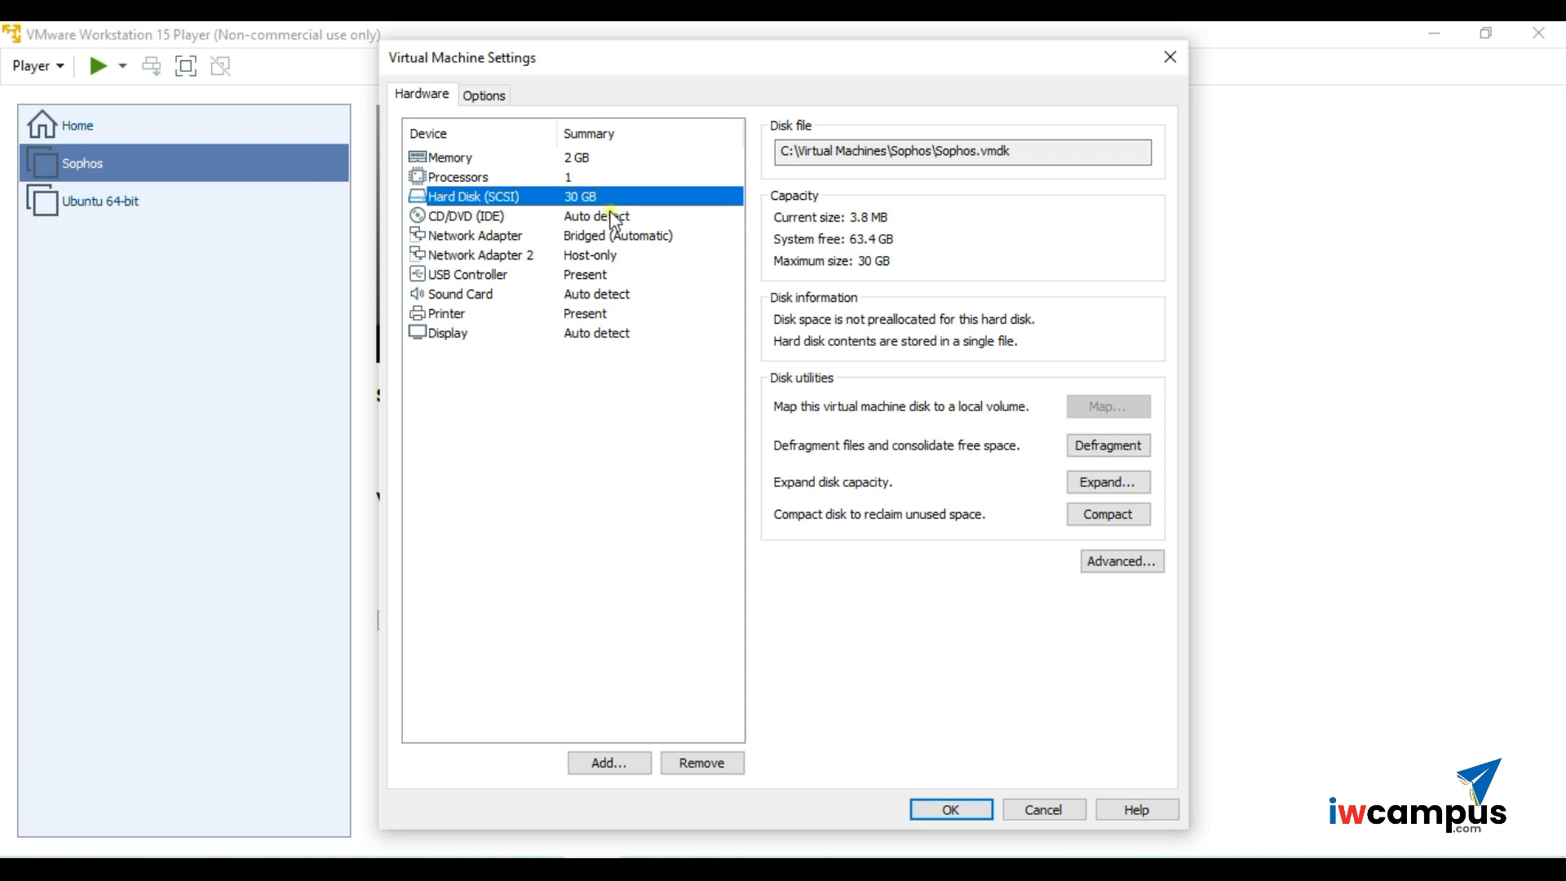
- Compare the Bridged first adapter with the Host-only second adapter, then show CD/DVD (IDE) settings
left_click(613, 239)
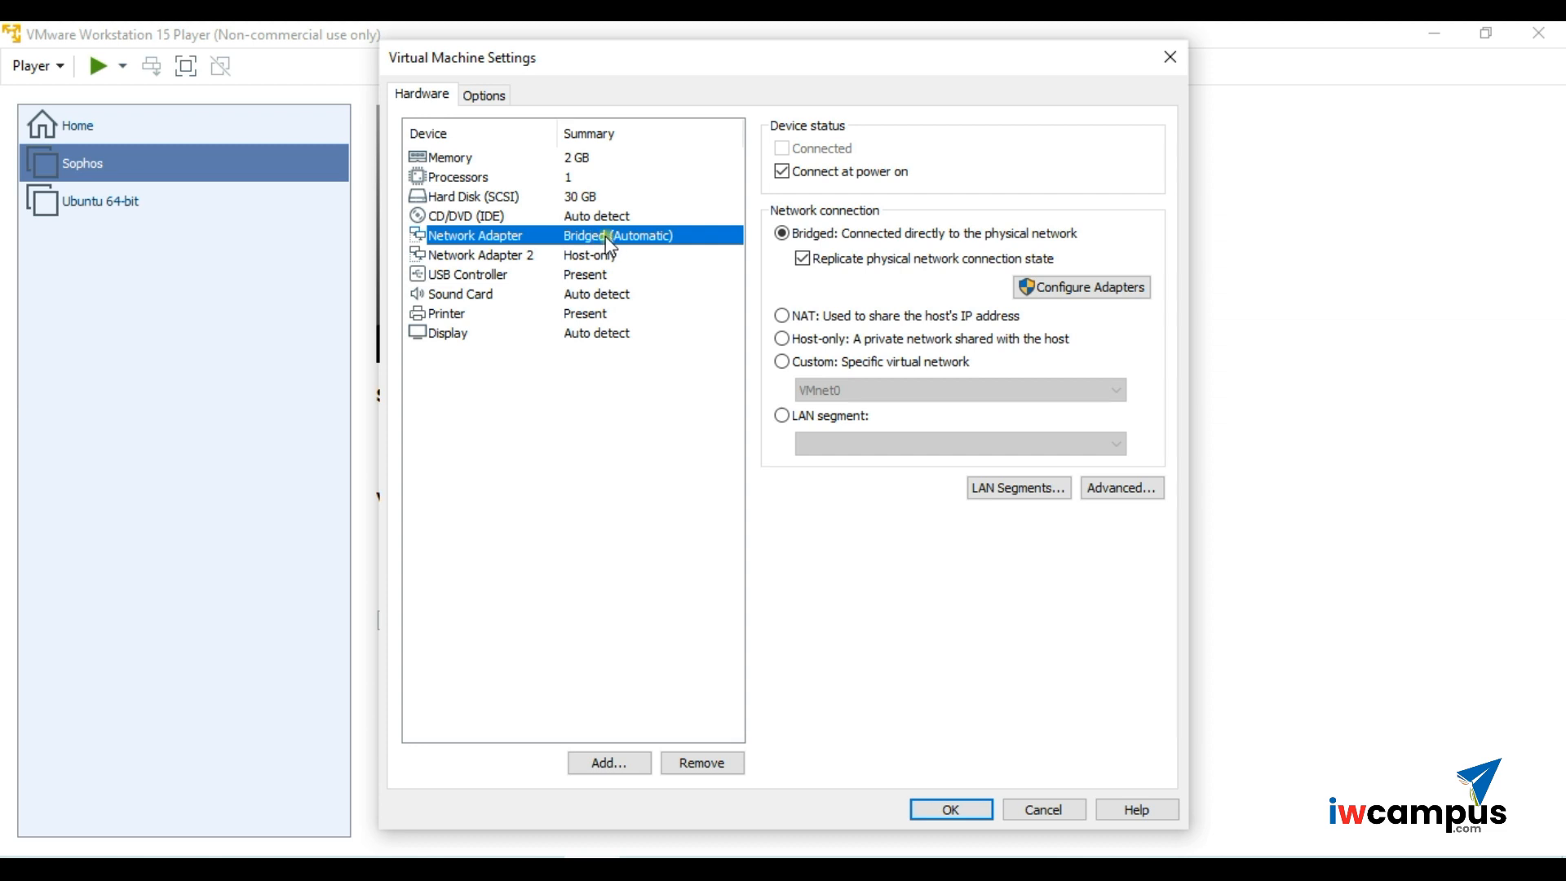
left_click(596, 258)
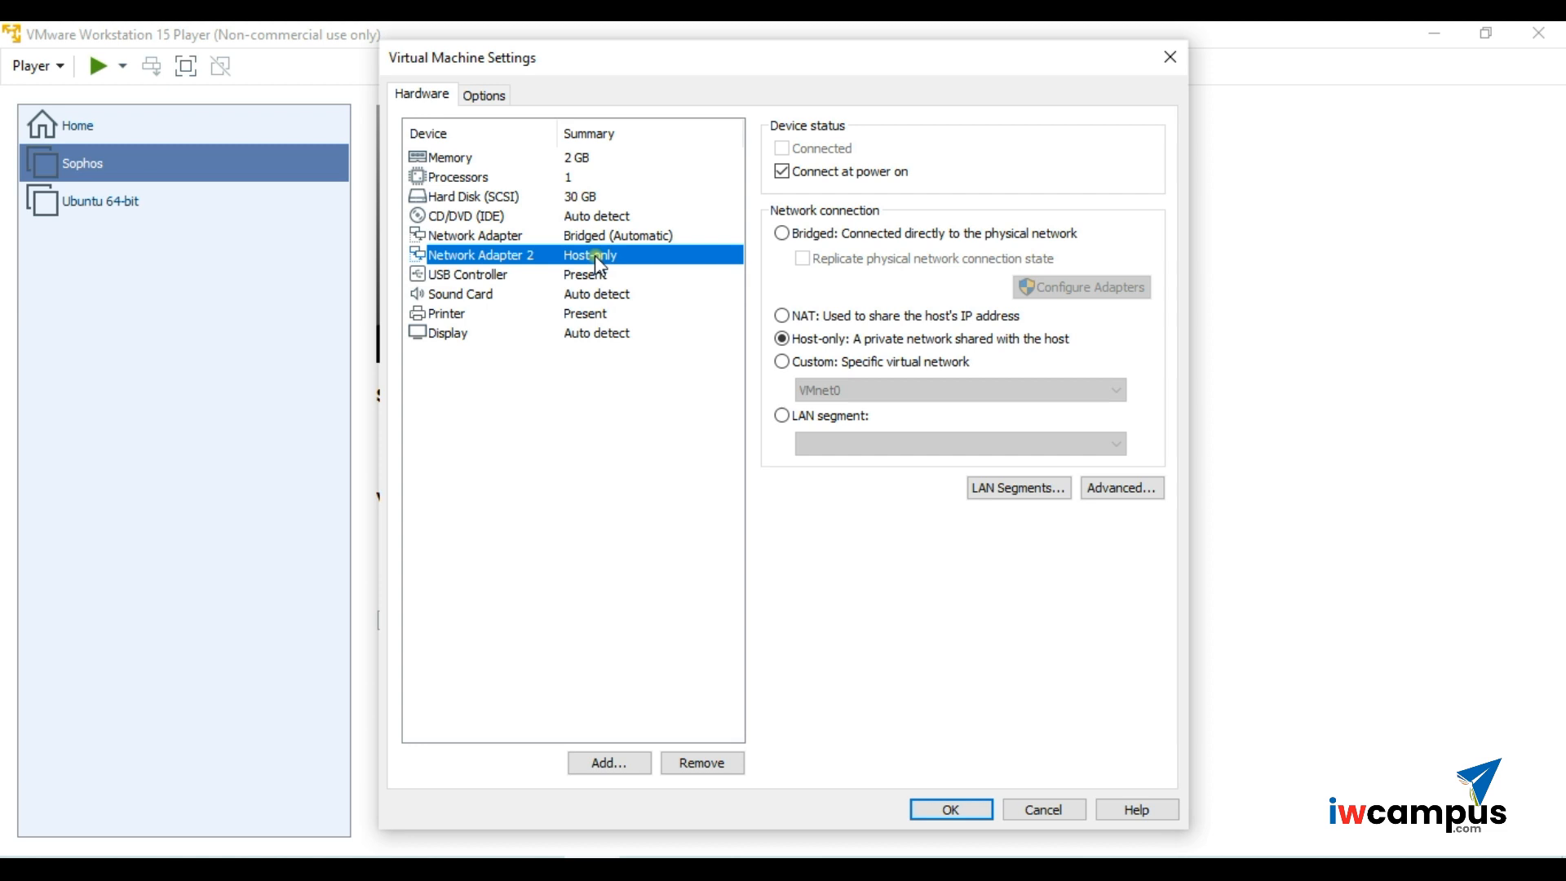
left_click(597, 238)
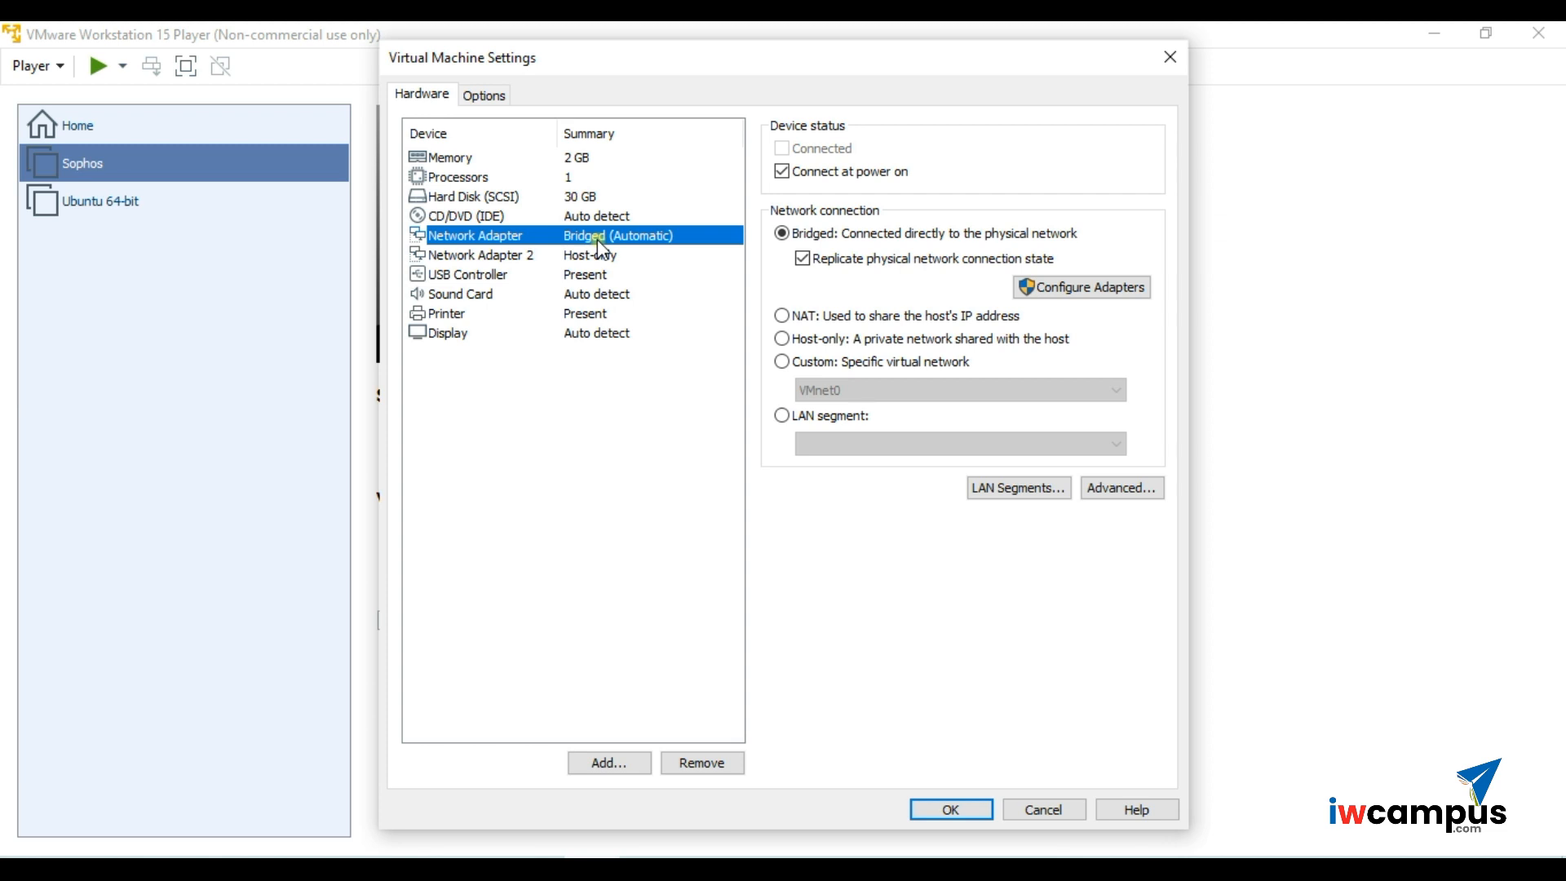
left_click(598, 249)
left_click(595, 238)
left_click(597, 255)
left_click(598, 239)
left_click(551, 255)
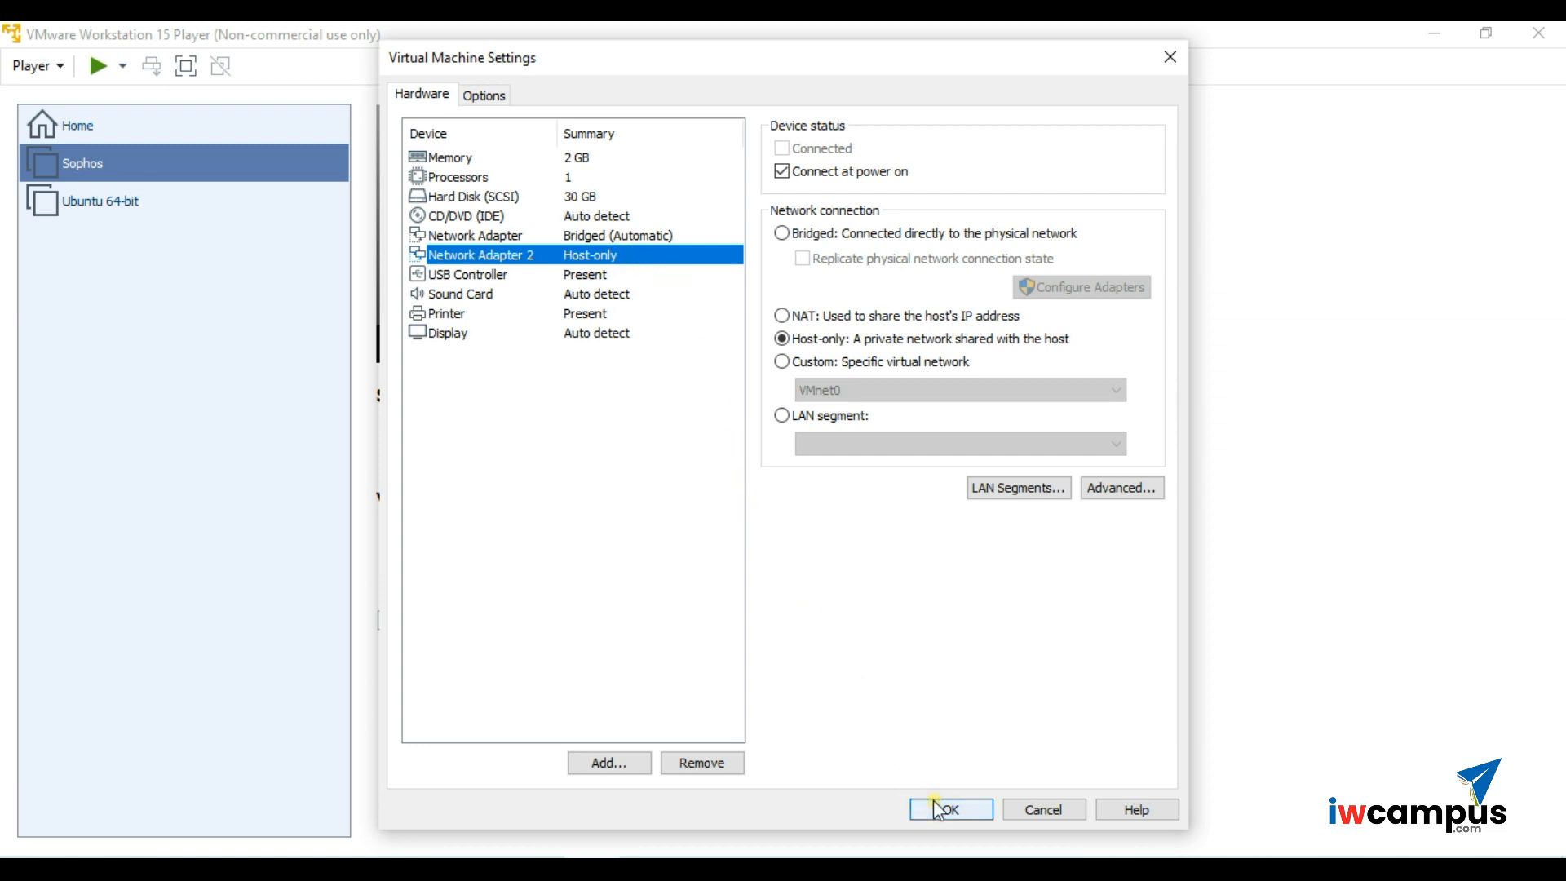
left_click(602, 202)
left_click(605, 216)
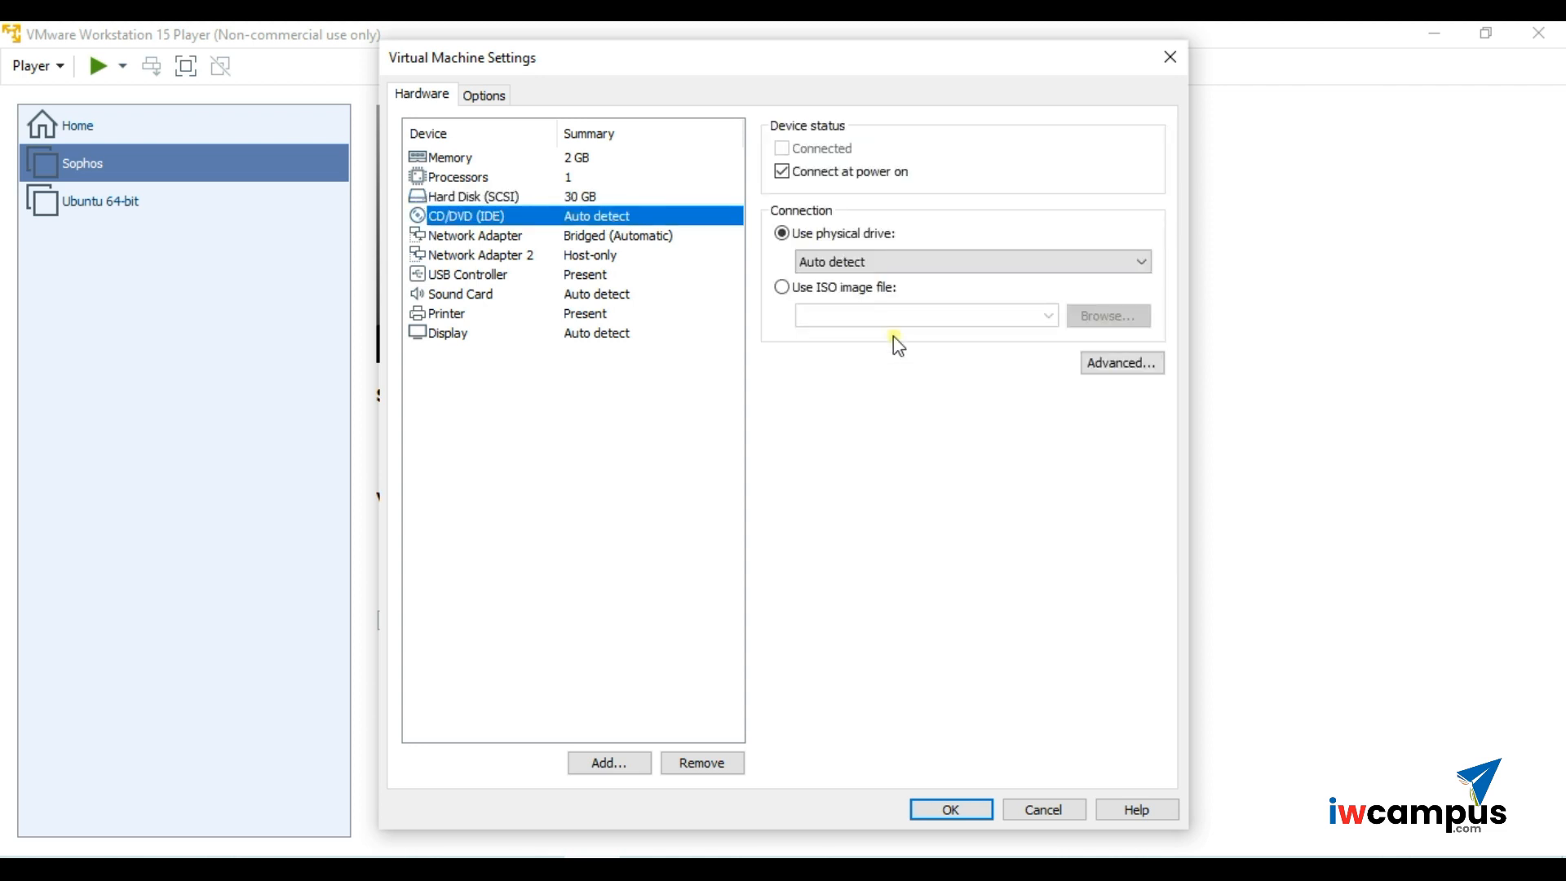
- Load C:\Virtual Machines\images\Sophos asg-9.703-3.1.iso into the CD/DVD drive and save with OK
left_click(783, 287)
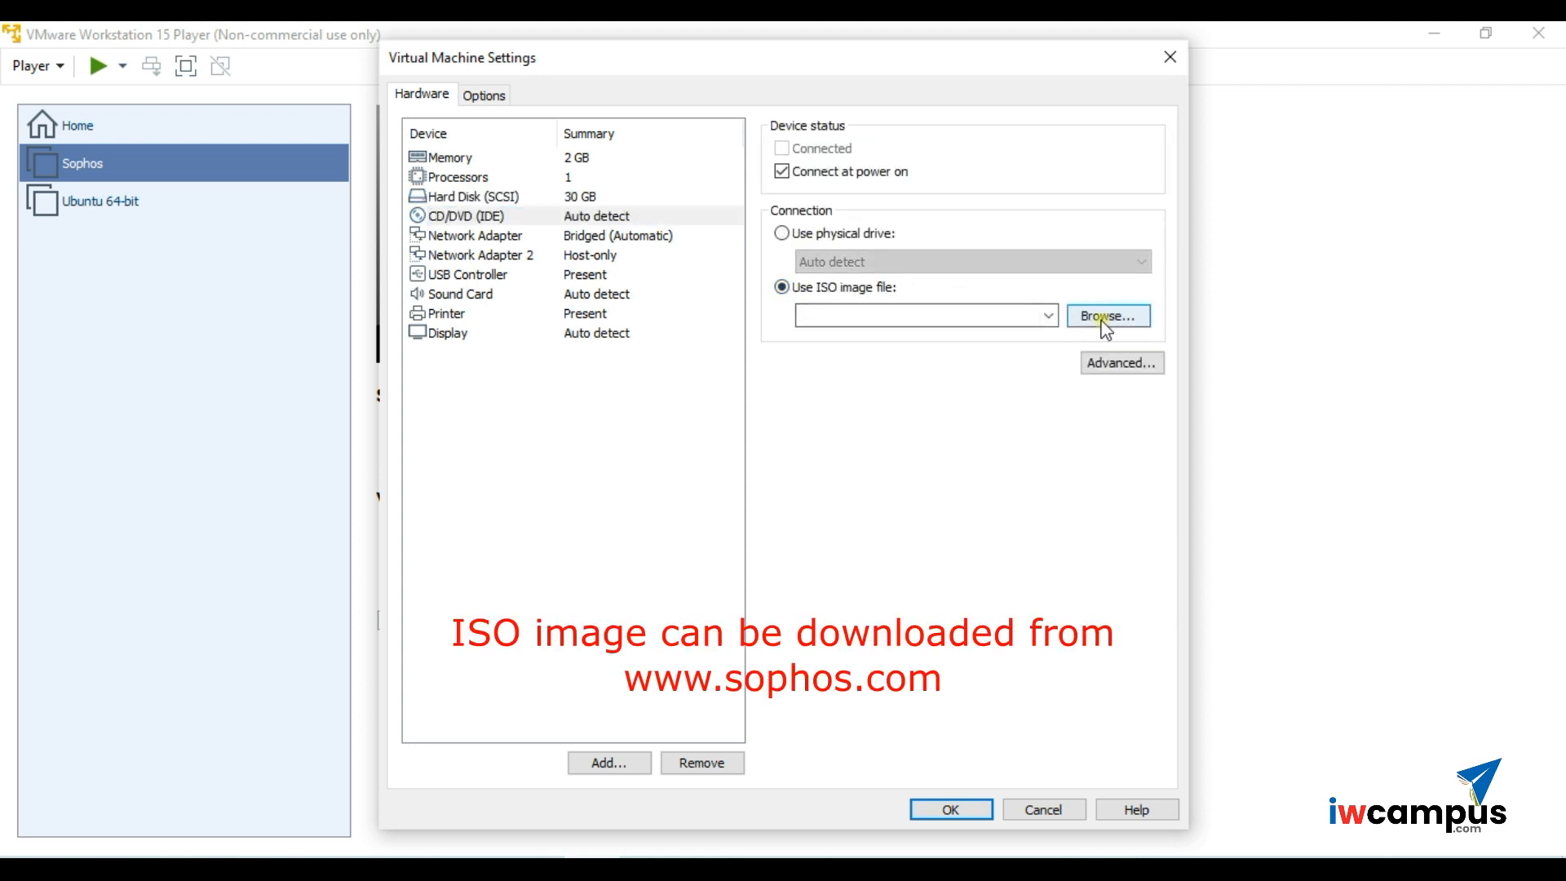
left_click(1105, 318)
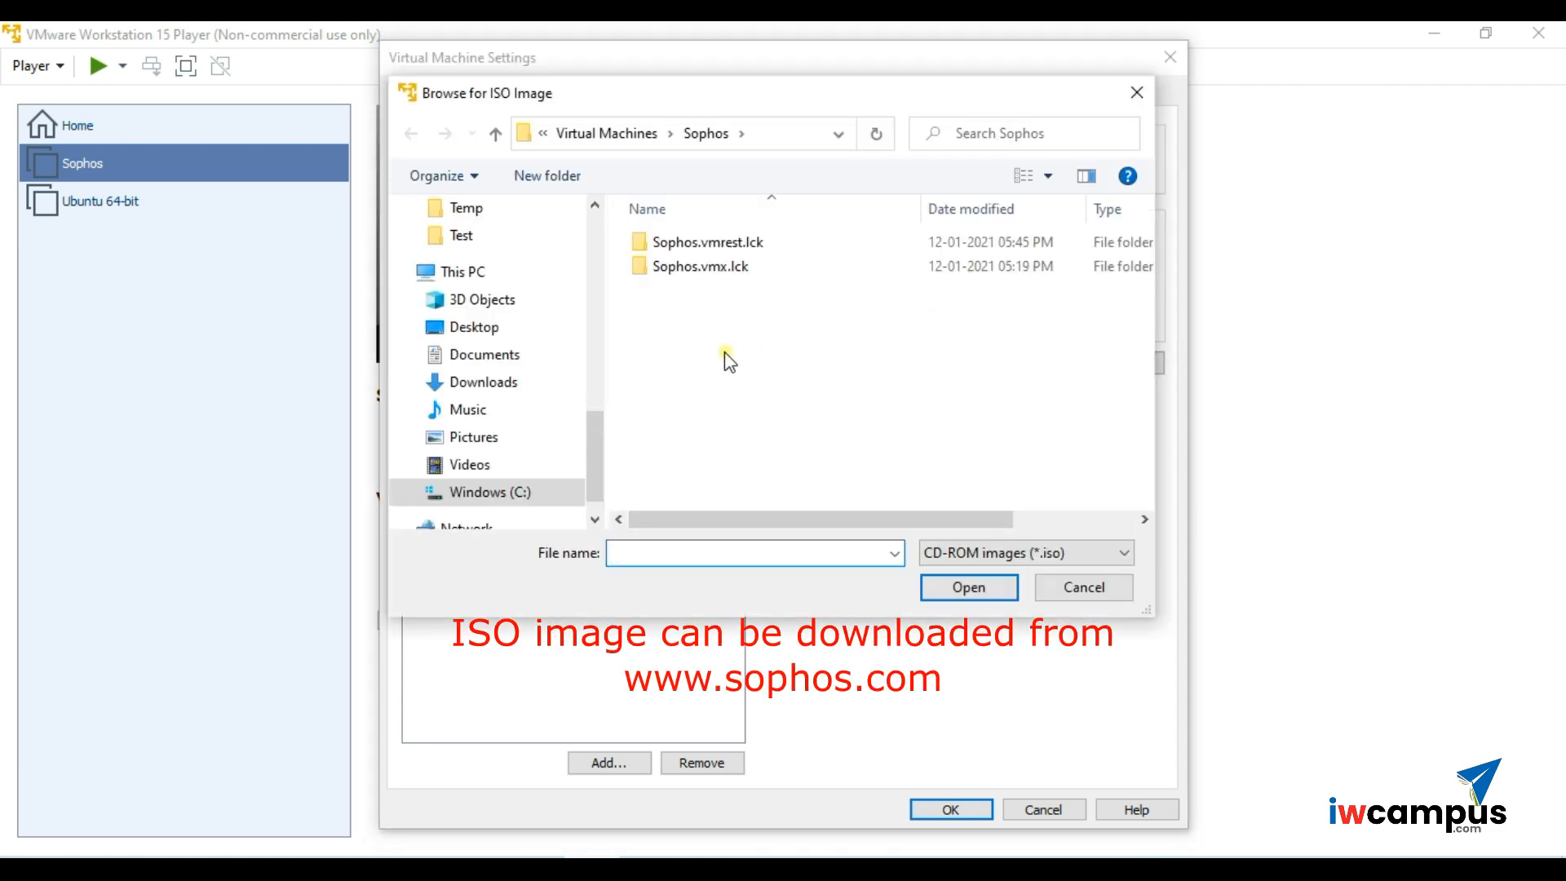
left_click(634, 138)
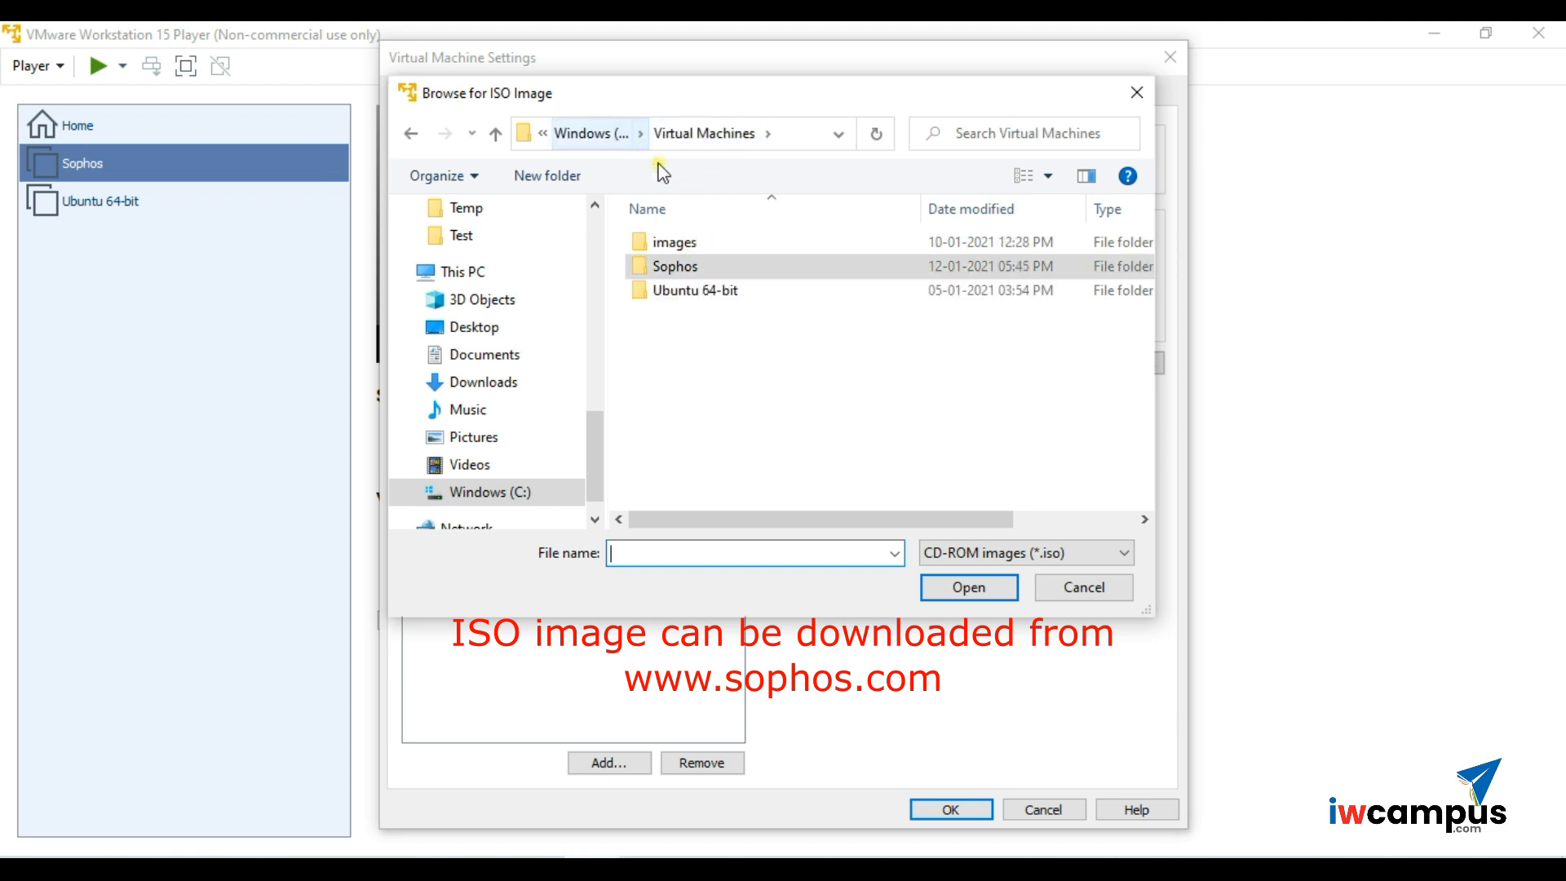
double_click(702, 246)
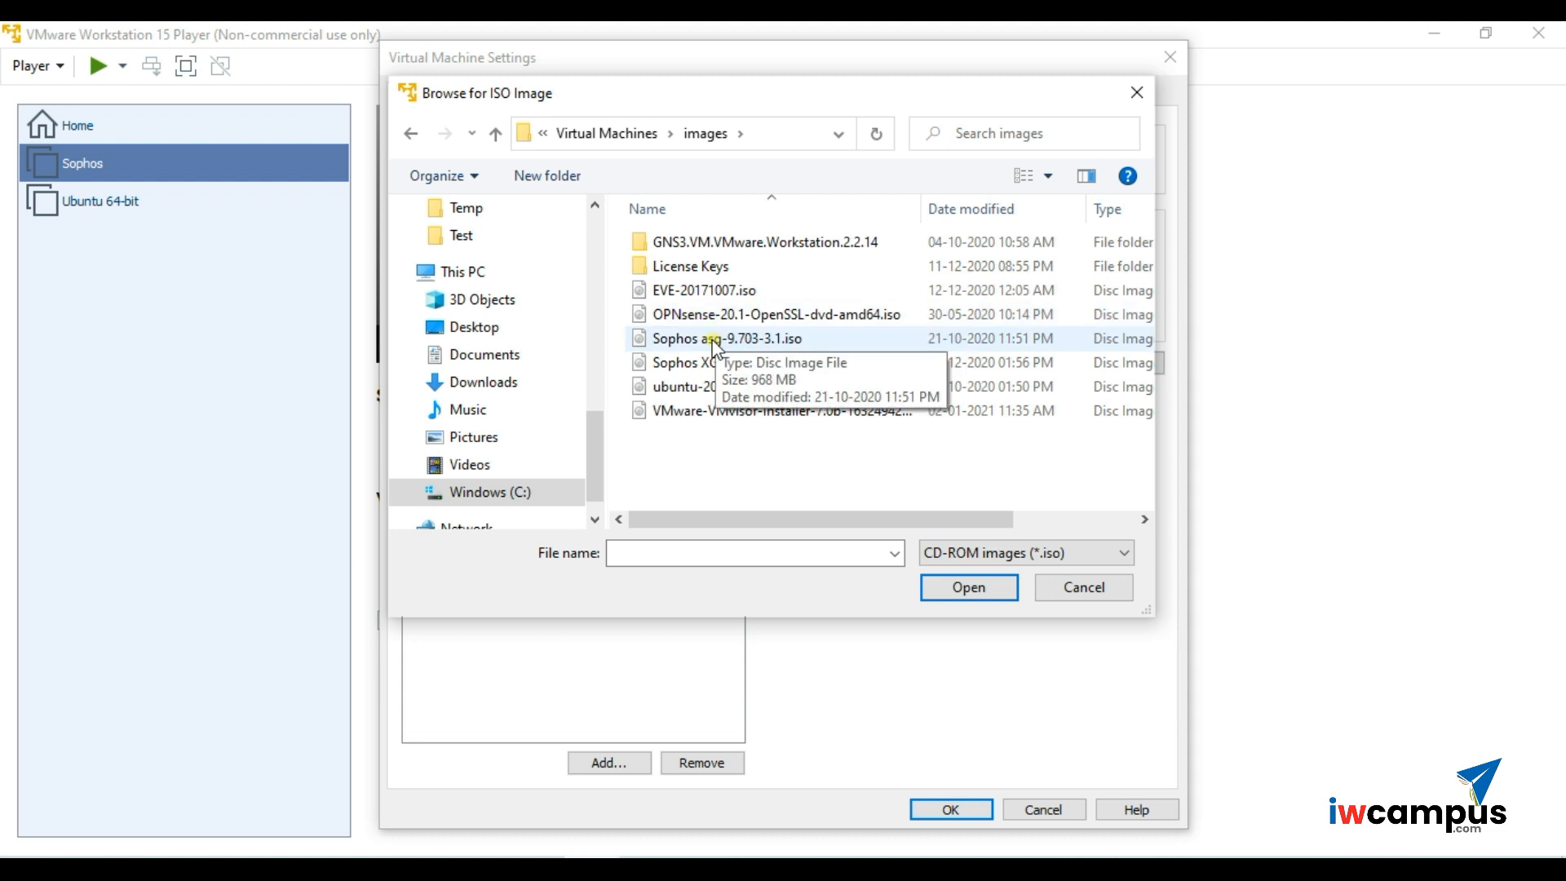
left_click(889, 338)
left_click(936, 585)
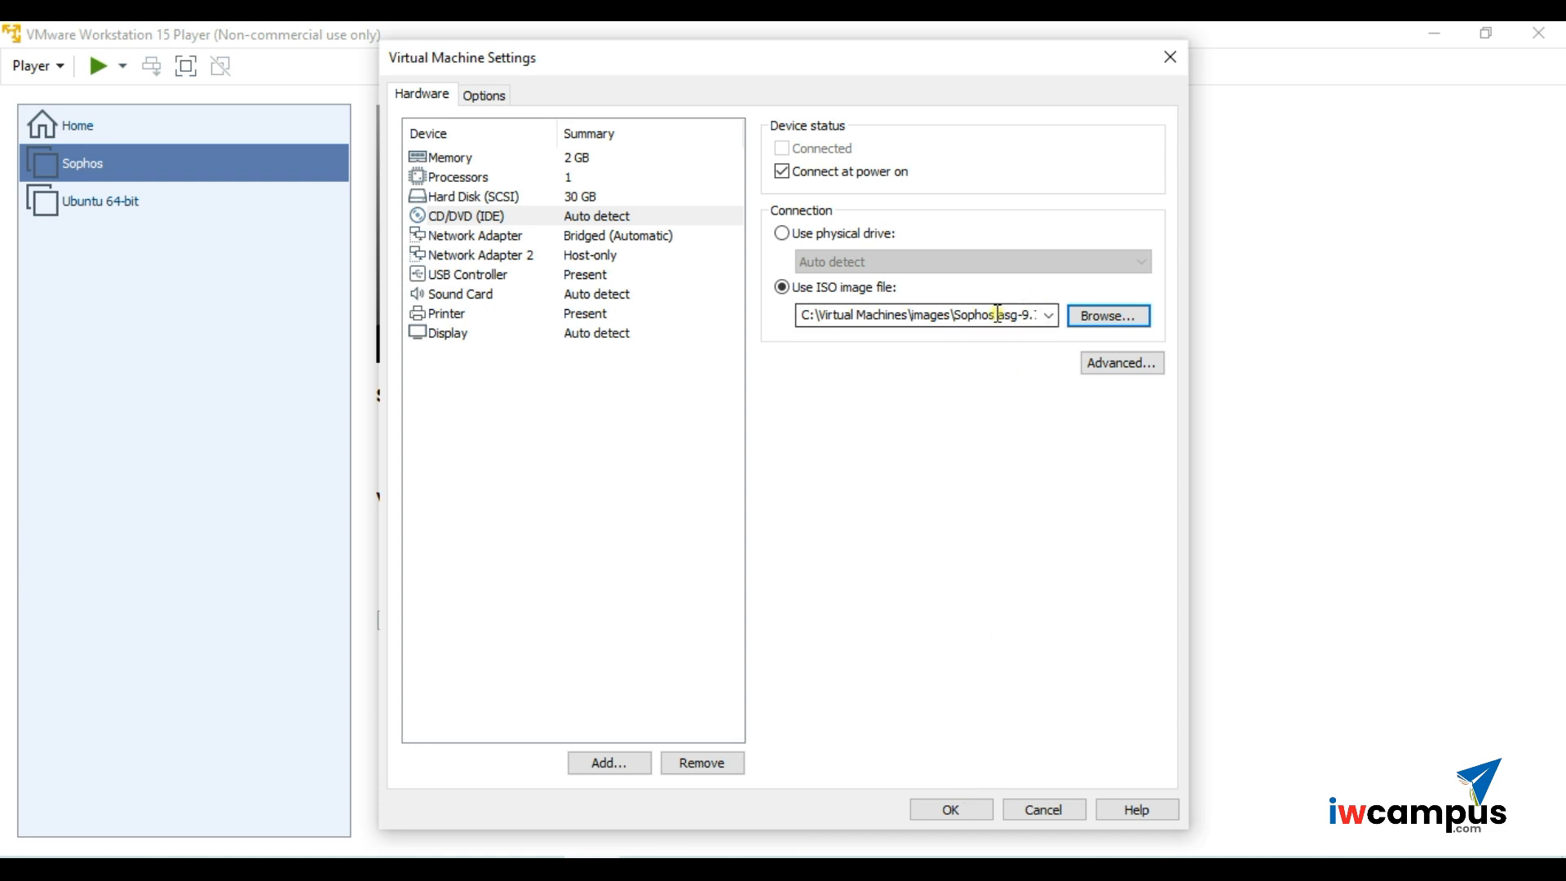
left_click(936, 812)
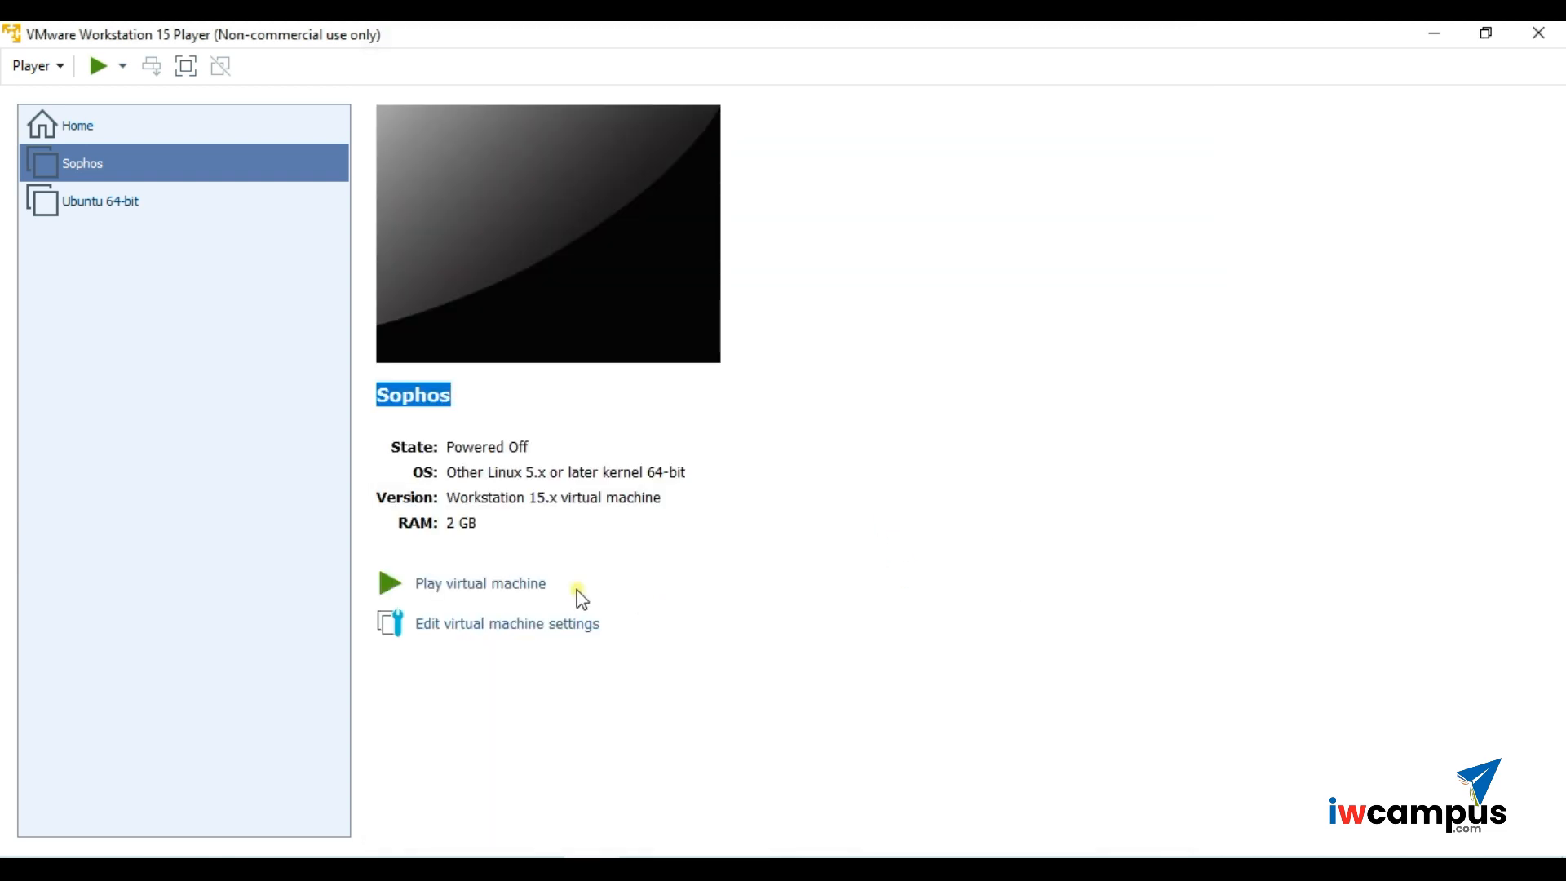
- Power on the Sophos VM and boot from the boot: prompt into the UTM 9.7 installer
left_click(520, 584)
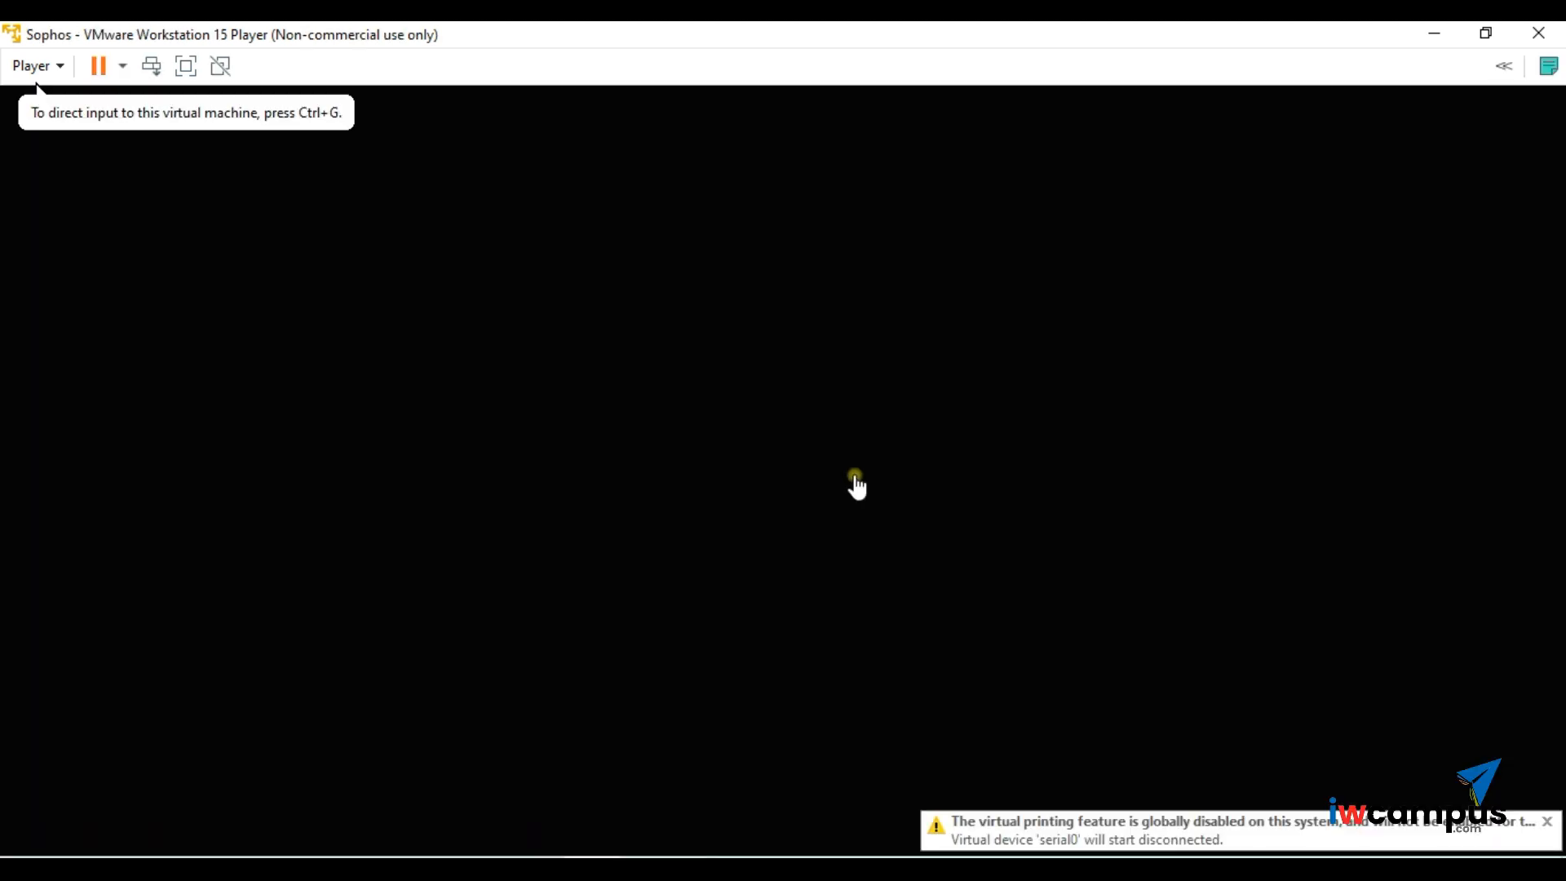
left_click(810, 365)
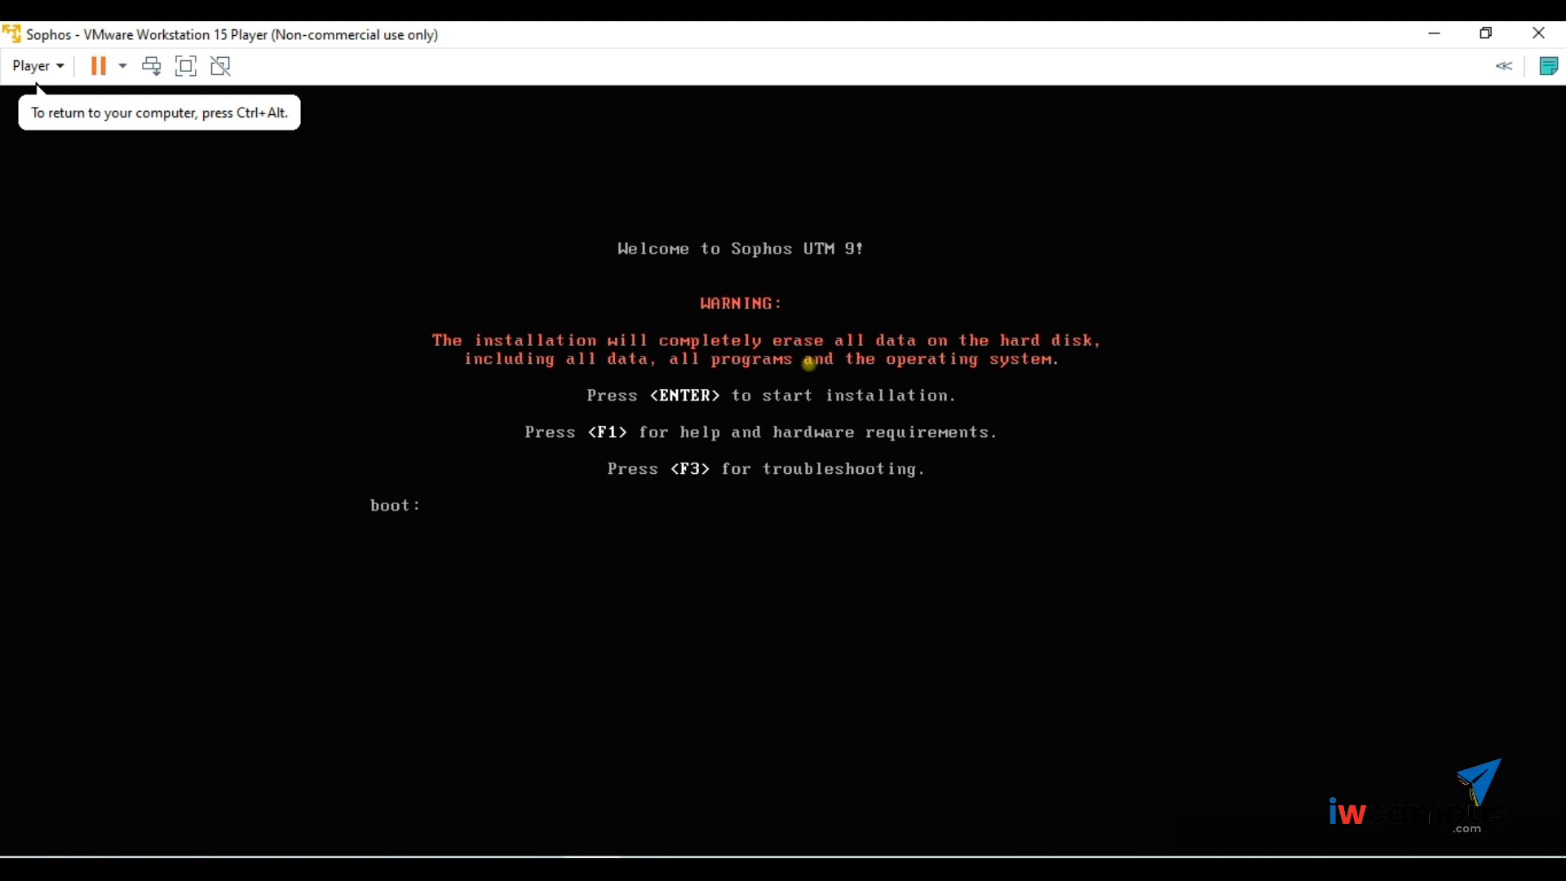
key("Return")
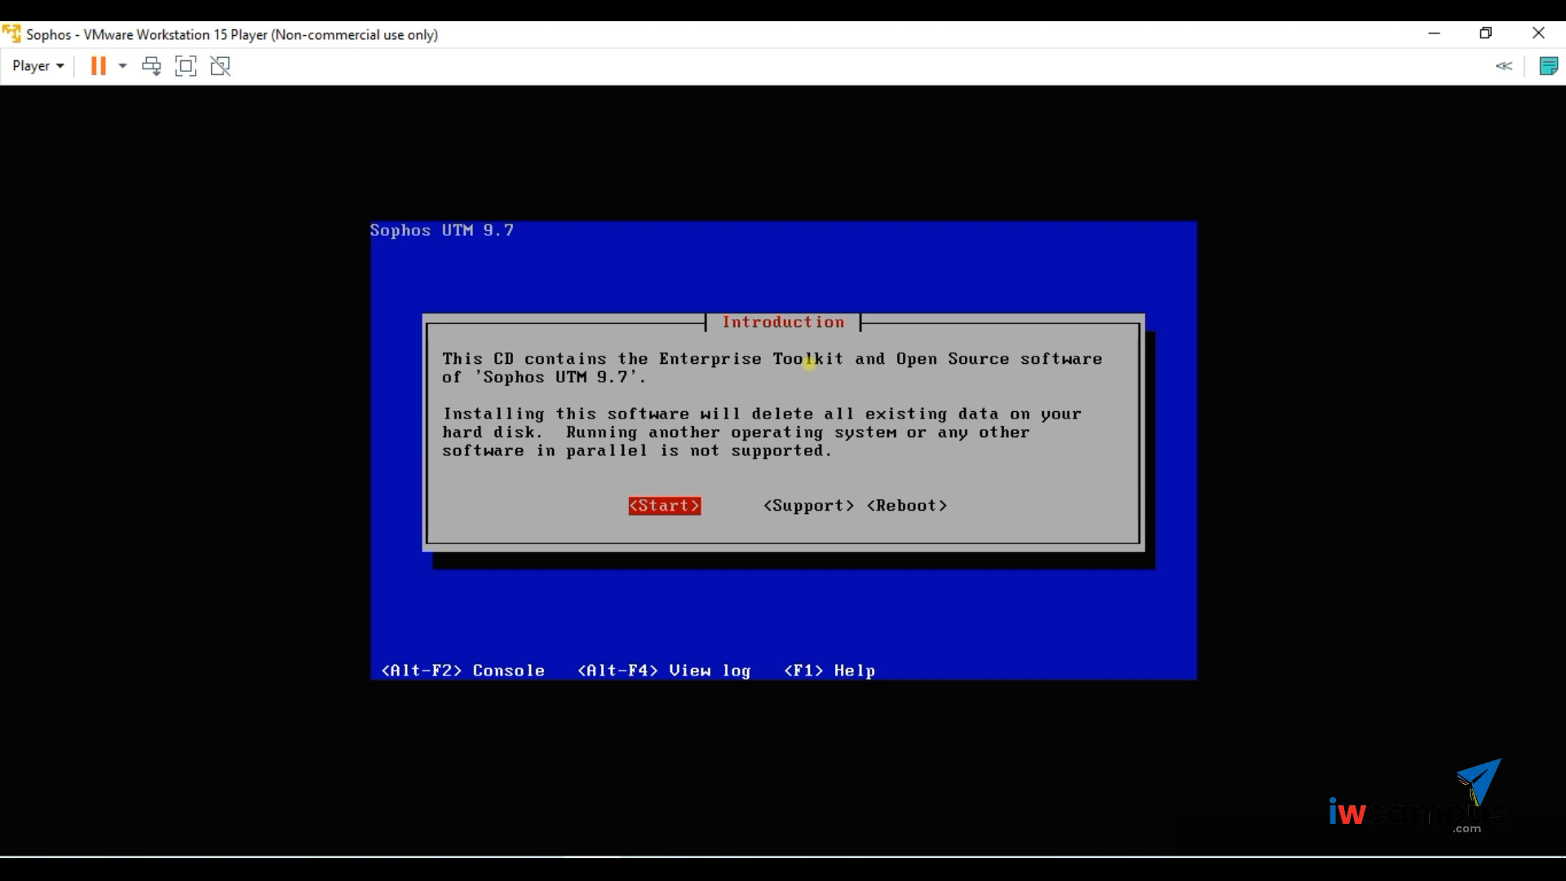
- Start the installation and accept the Detected Hardware summary
key("Return")
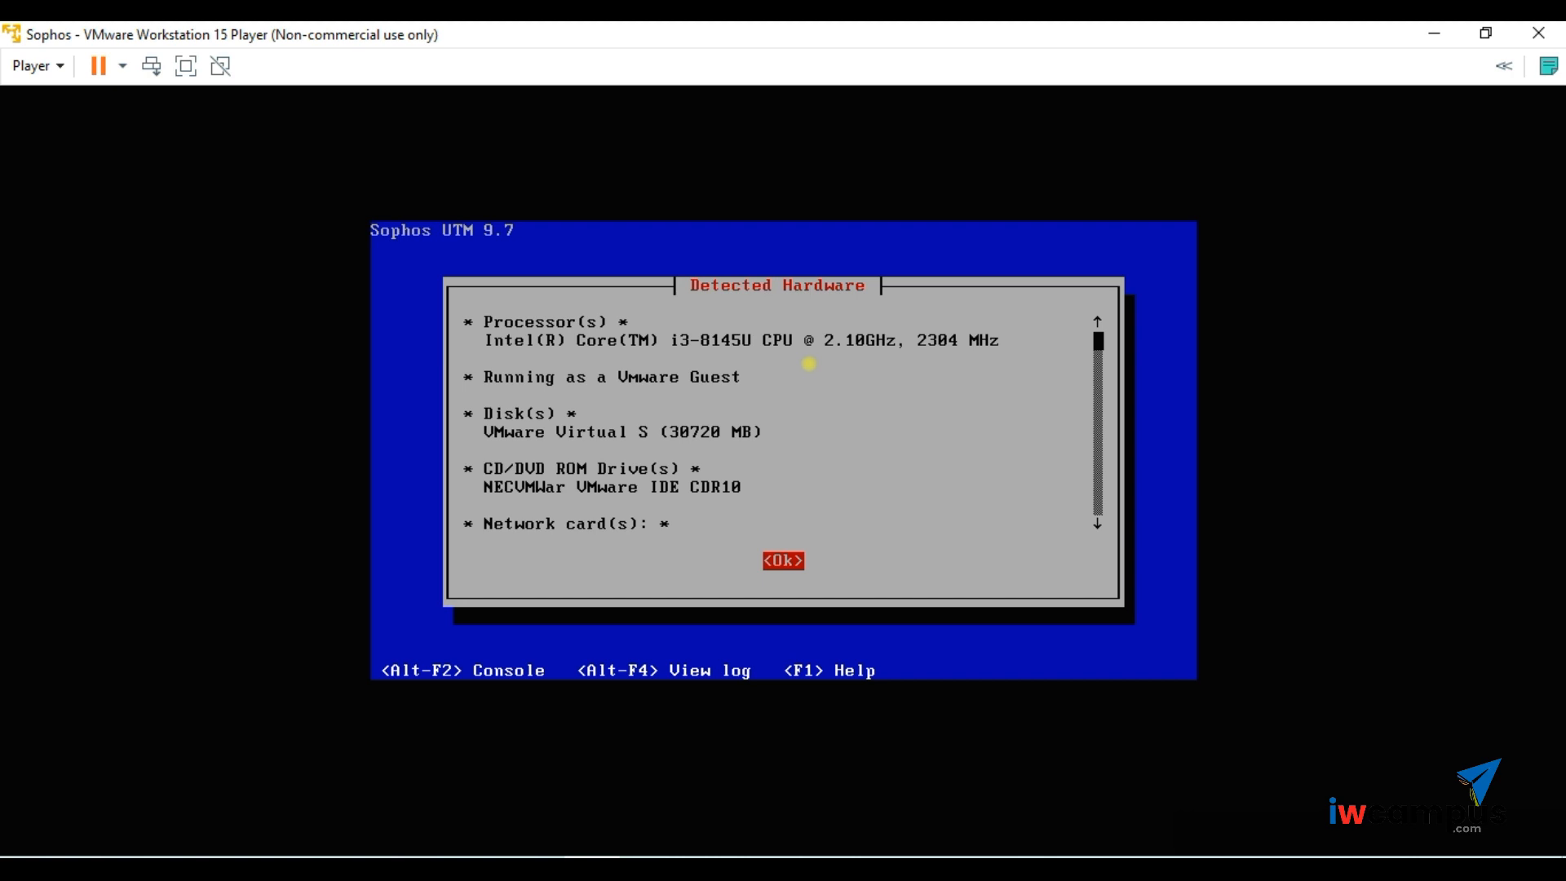
key("Return")
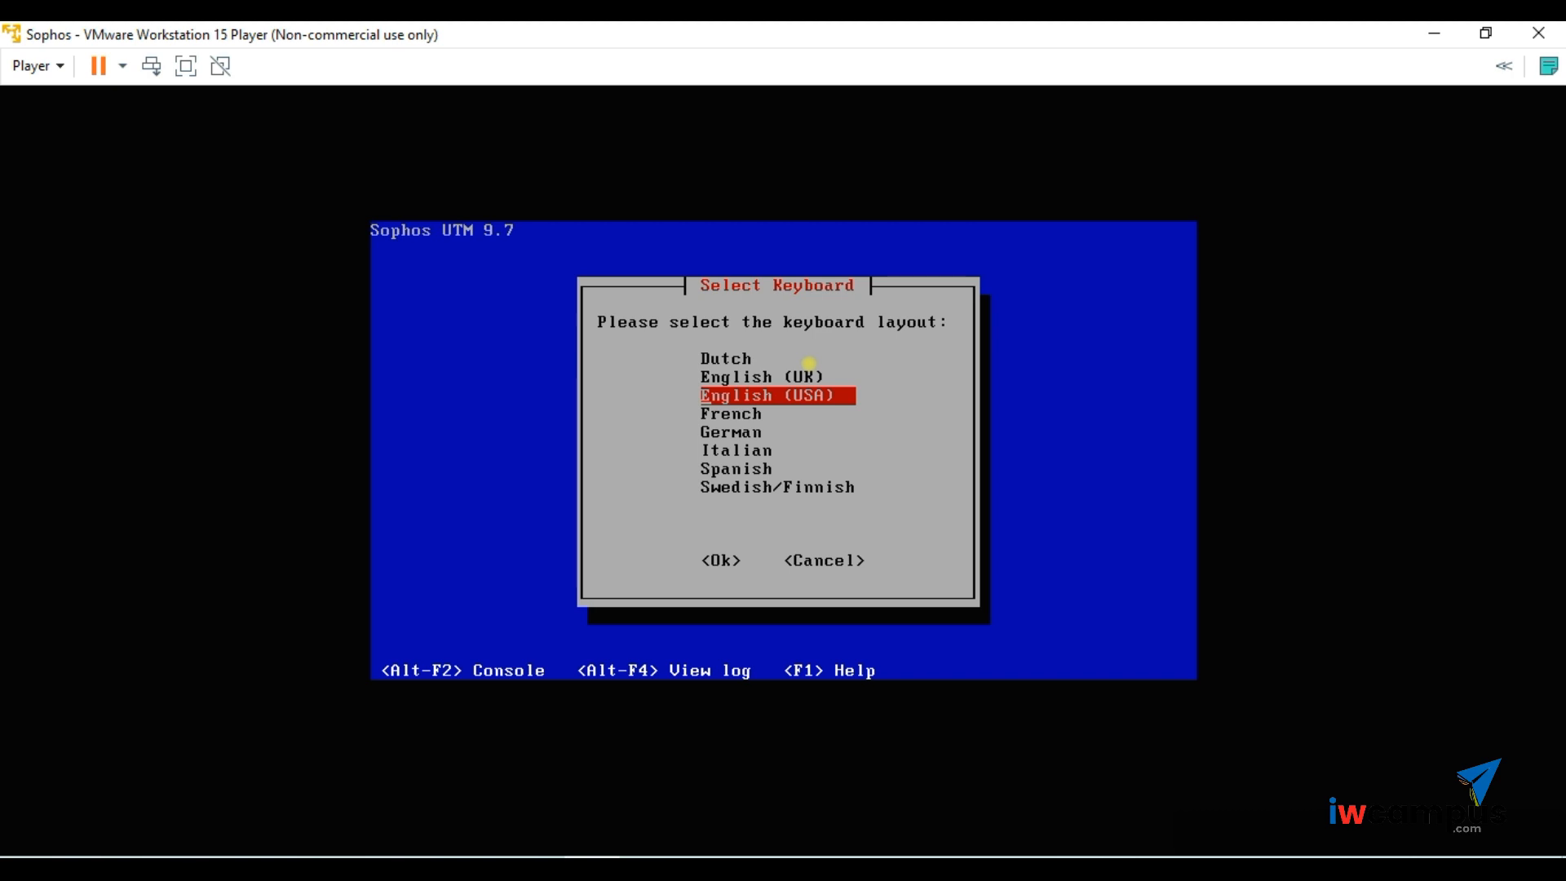
- Keep the English (USA) keyboard layout and open the Asia/ timezone area
key("Return")
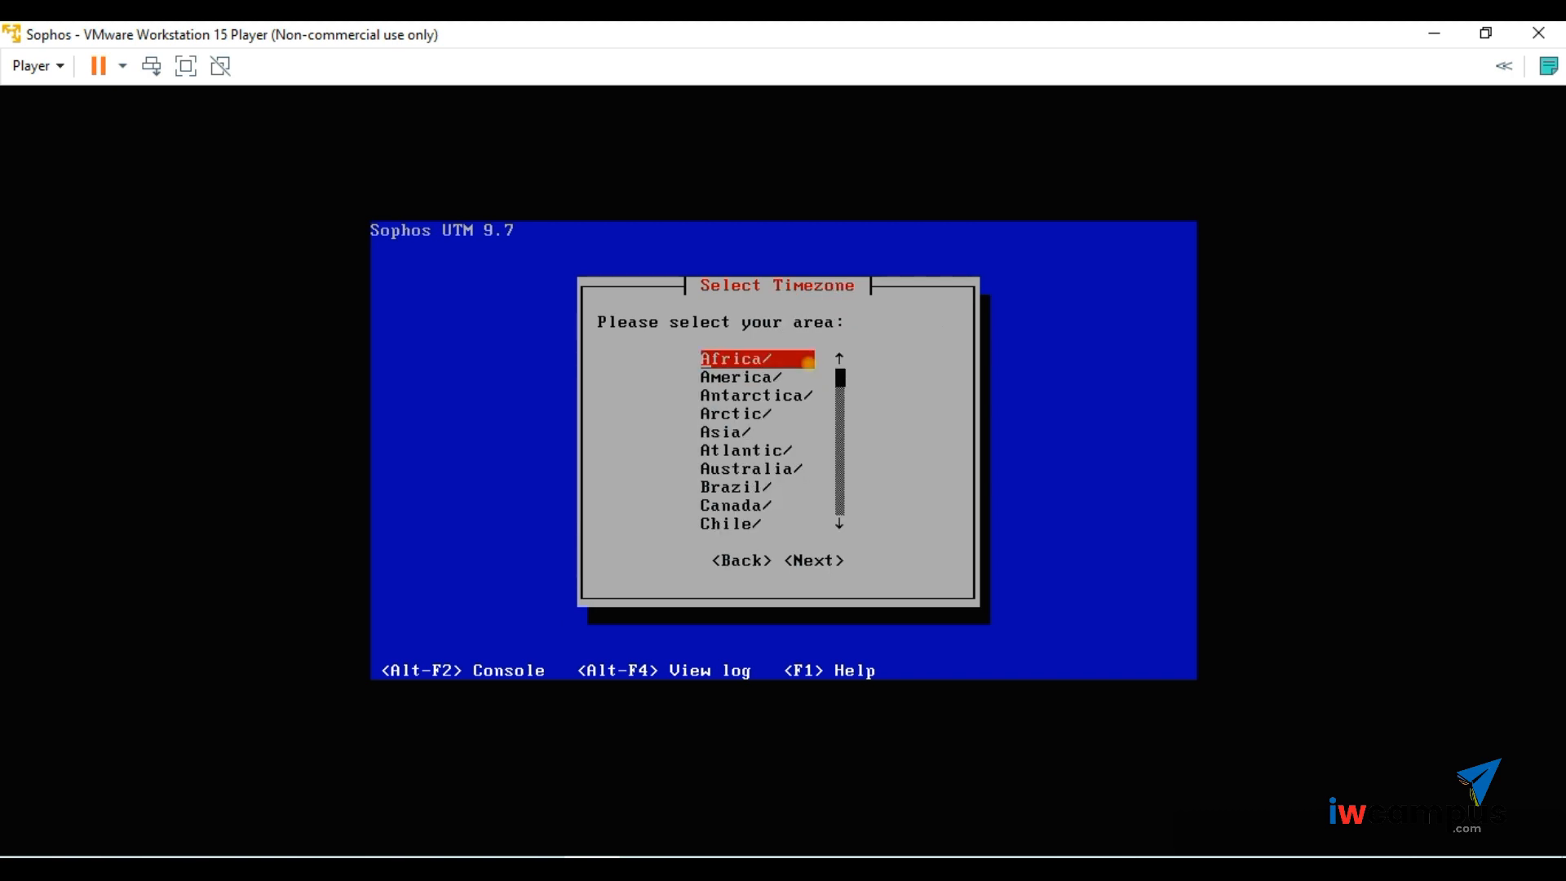
key("Down")
key("Down")
key("Down")
key("Down")
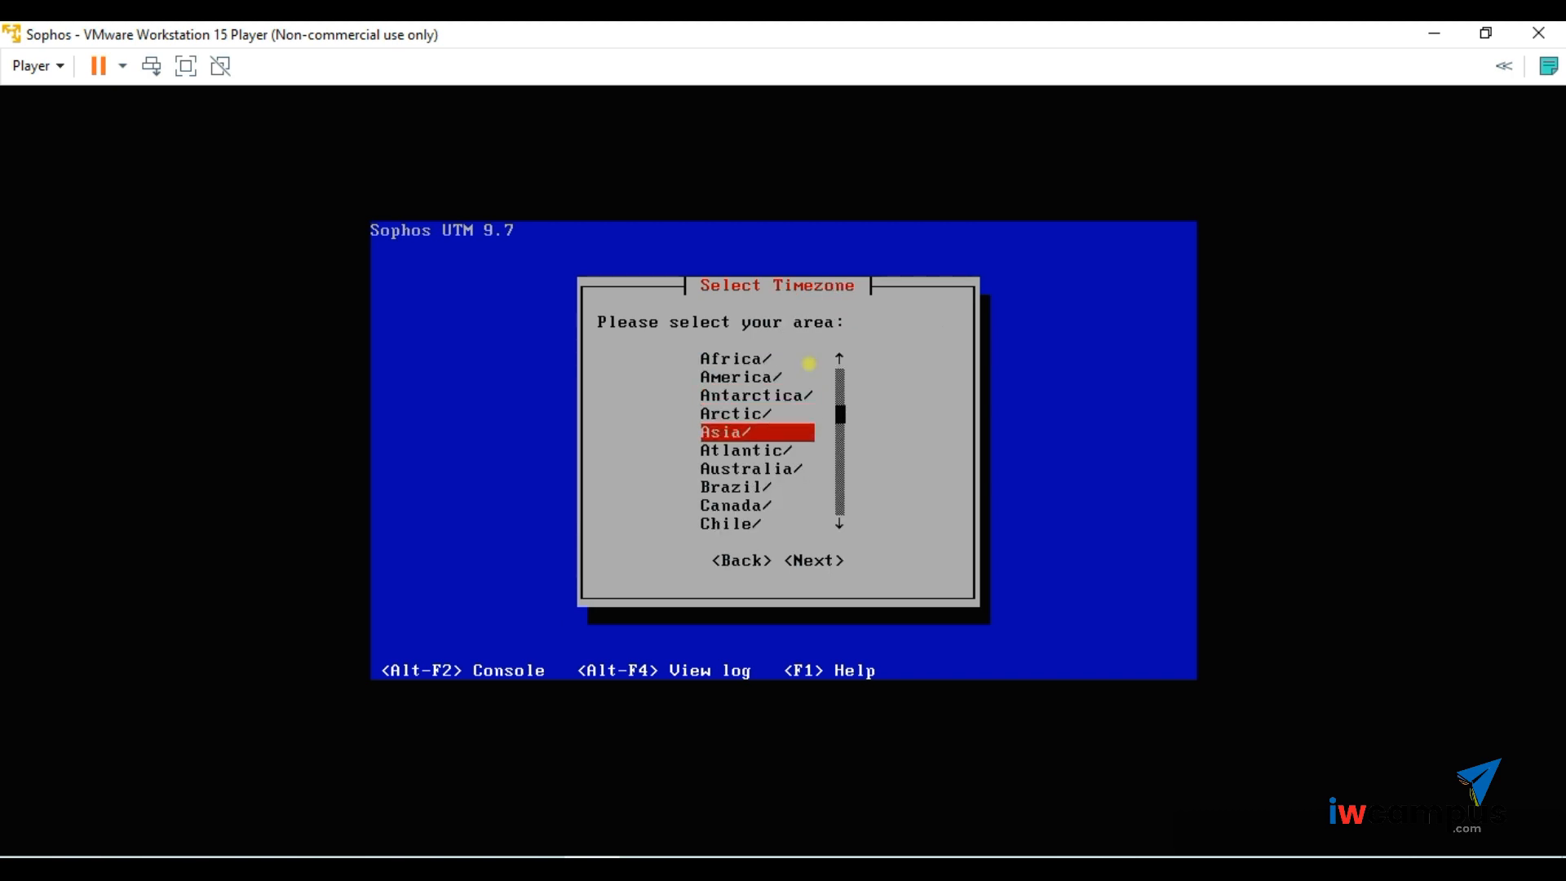
key("Return")
- Pick Calcutta from the Asian city list and confirm it
key("Down")
key("Down")
key("Down")
key("Down")
key("Down")
key("Down")
key("Down")
key("Down")
key("Down")
key("Down")
key("Down")
key("Down")
key("Down")
key("Down")
key("Down")
key("Down")
key("Down")
key("Down")
key("Down")
key("Down")
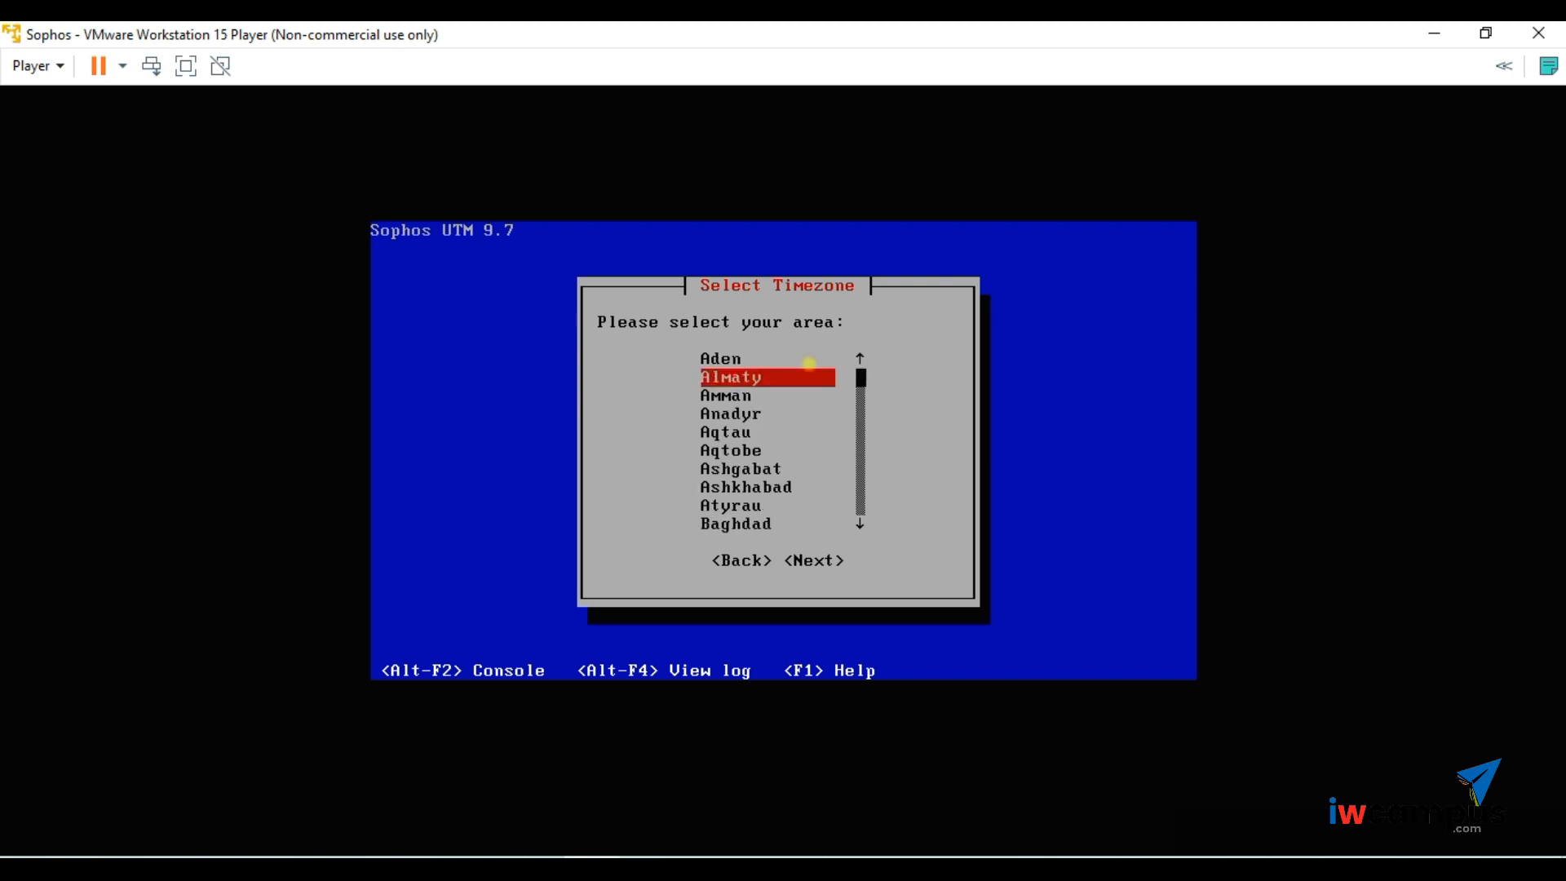
key("Down")
key("Down")
key("Down")
key("Down")
key("Down")
key("Down")
key("Down")
key("Down")
key("Down")
key("Down")
key("Down")
key("Down")
key("Down")
key("Down")
key("Down")
key("Down")
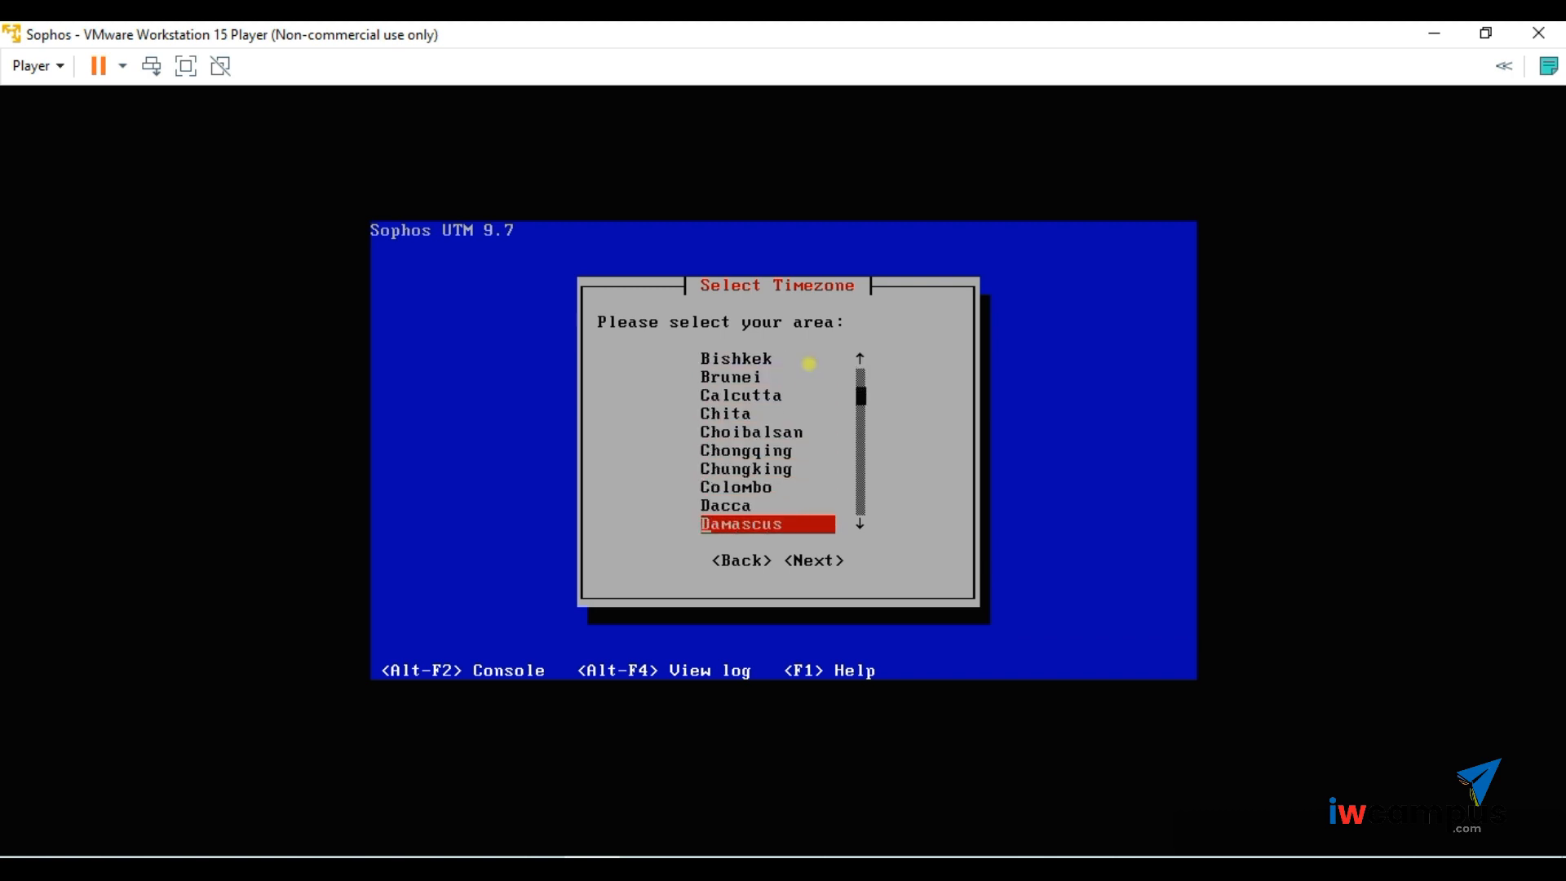
key("Down")
key("Down")
key("Down")
key("Down")
key("Down")
key("Down")
key("Down")
key("Down")
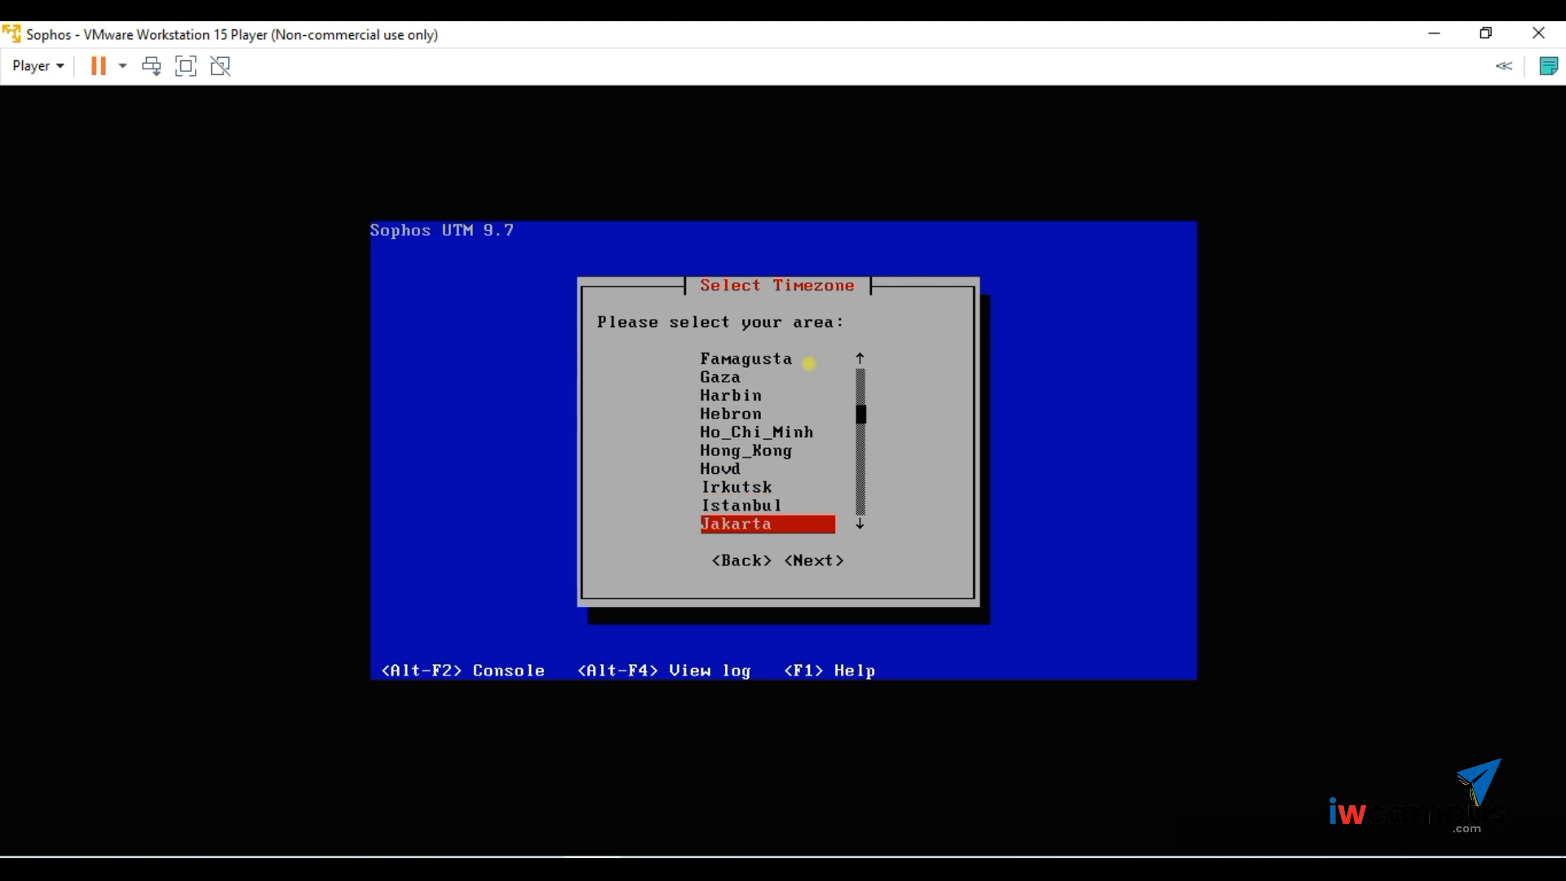
key("Down")
key("Down")
key("Down")
key("Down")
key("Down")
key("Down")
key("Down")
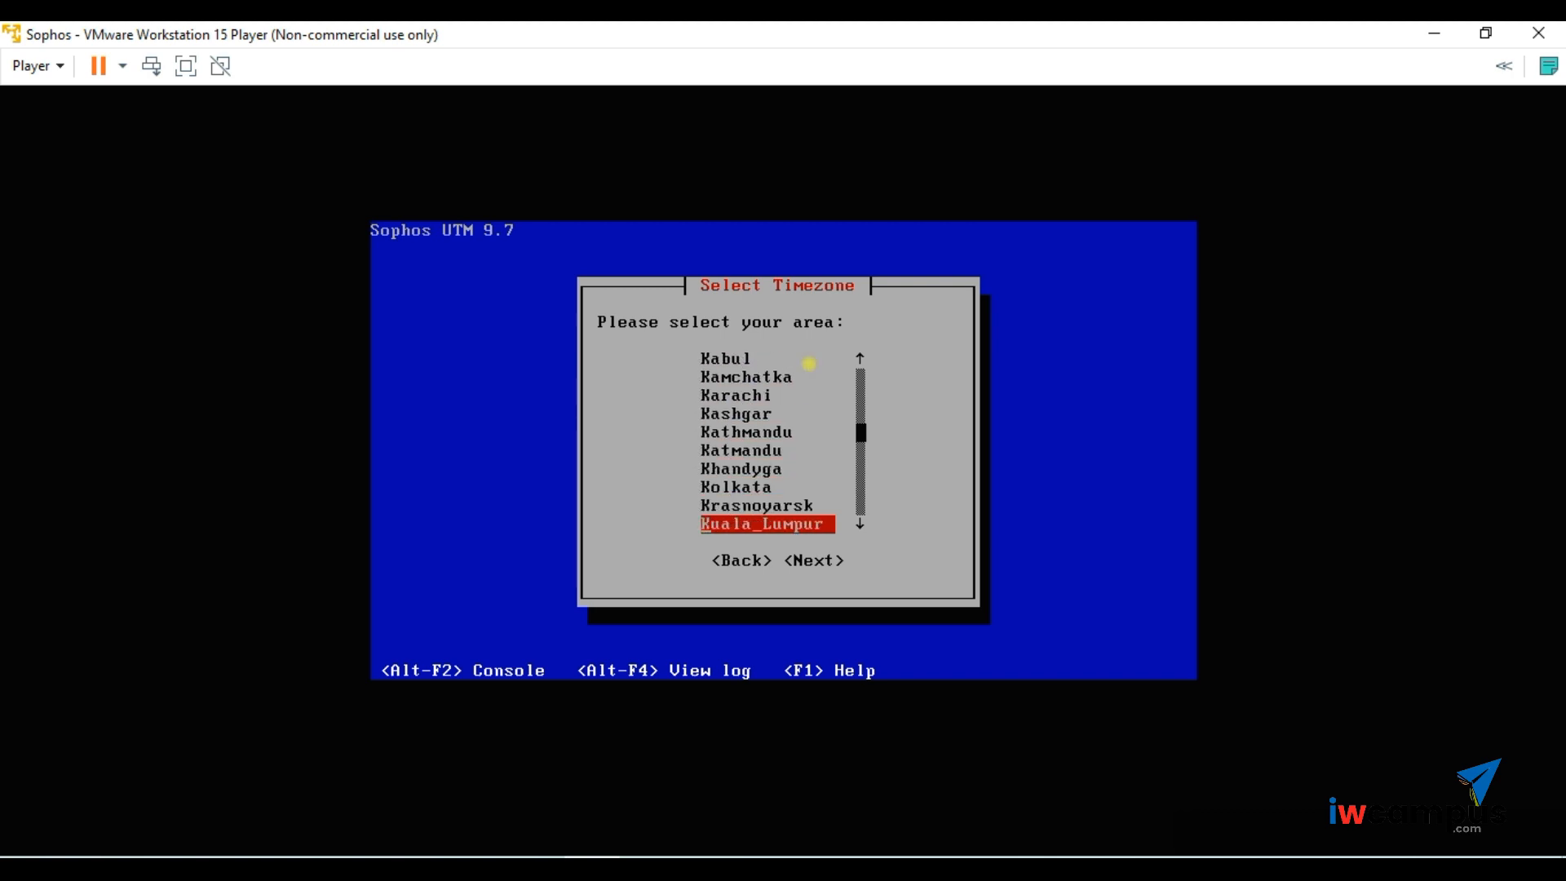
key("Up")
key("Up")
key("Up")
key("Up")
key("Up")
key("Up")
key("Up")
key("Up")
key("Up")
key("Up")
key("Up")
key("Up")
key("Up")
key("Up")
key("Up")
key("Up")
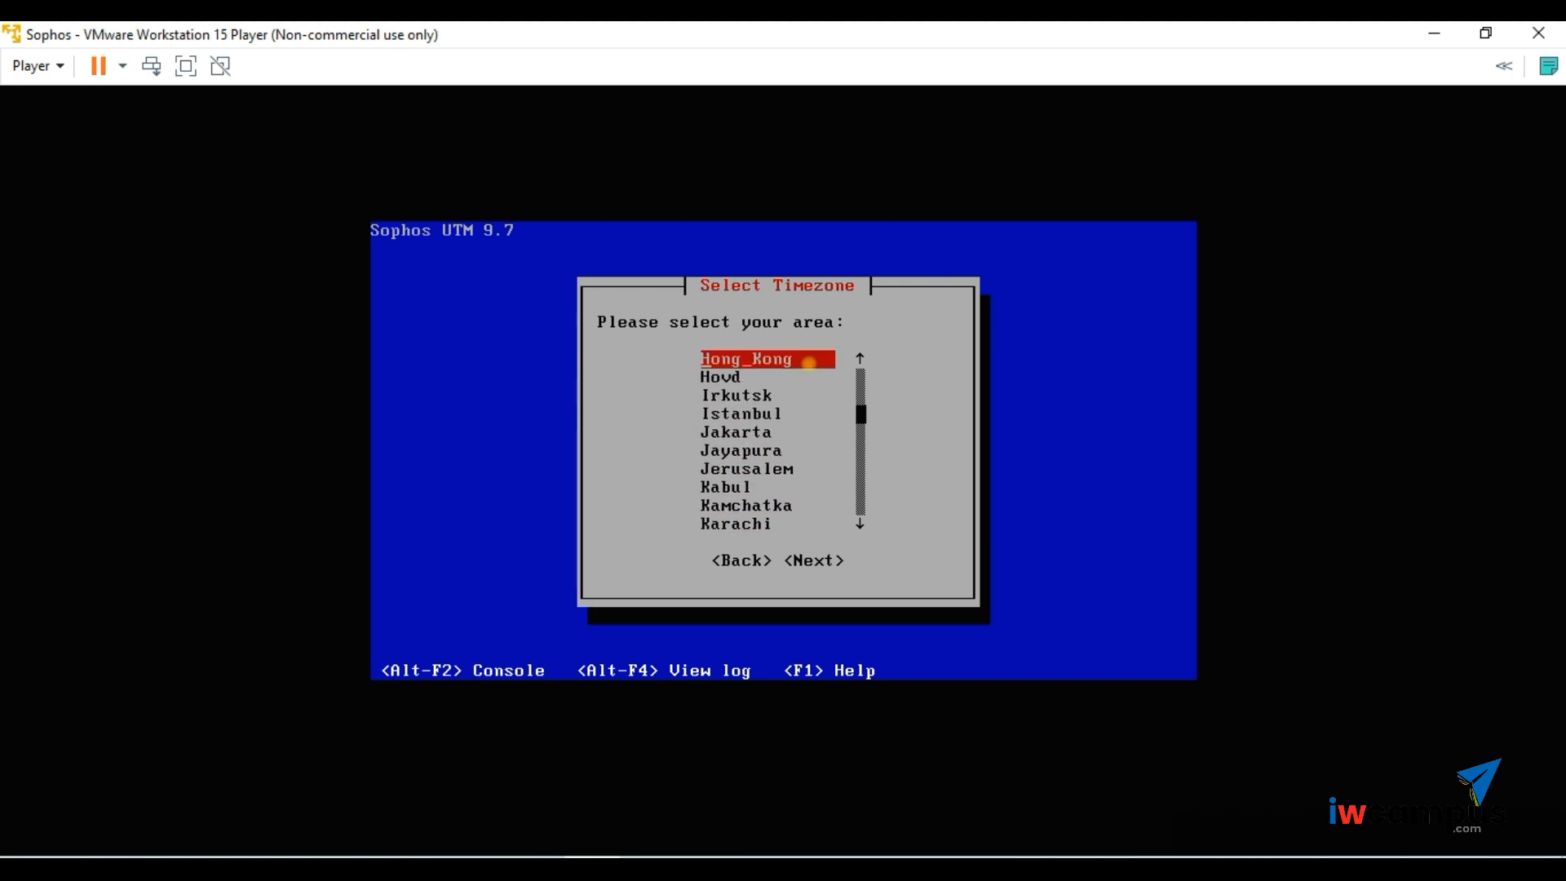
key("Down")
key("Down")
key("Down")
key("Down")
key("Down")
key("Up")
key("Up")
key("Up")
key("Up")
key("Up")
key("Up")
key("Up")
key("Up")
key("Up")
key("Up")
key("Up")
key("Up")
key("Up")
key("Up")
key("Up")
key("Up")
key("Up")
key("Up")
key("Up")
key("Up")
key("Up")
key("Up")
key("Up")
key("Up")
key("Up")
key("Up")
key("Up")
key("Up")
key("Down")
key("Down")
key("Down")
key("Down")
key("Down")
key("Down")
key("Down")
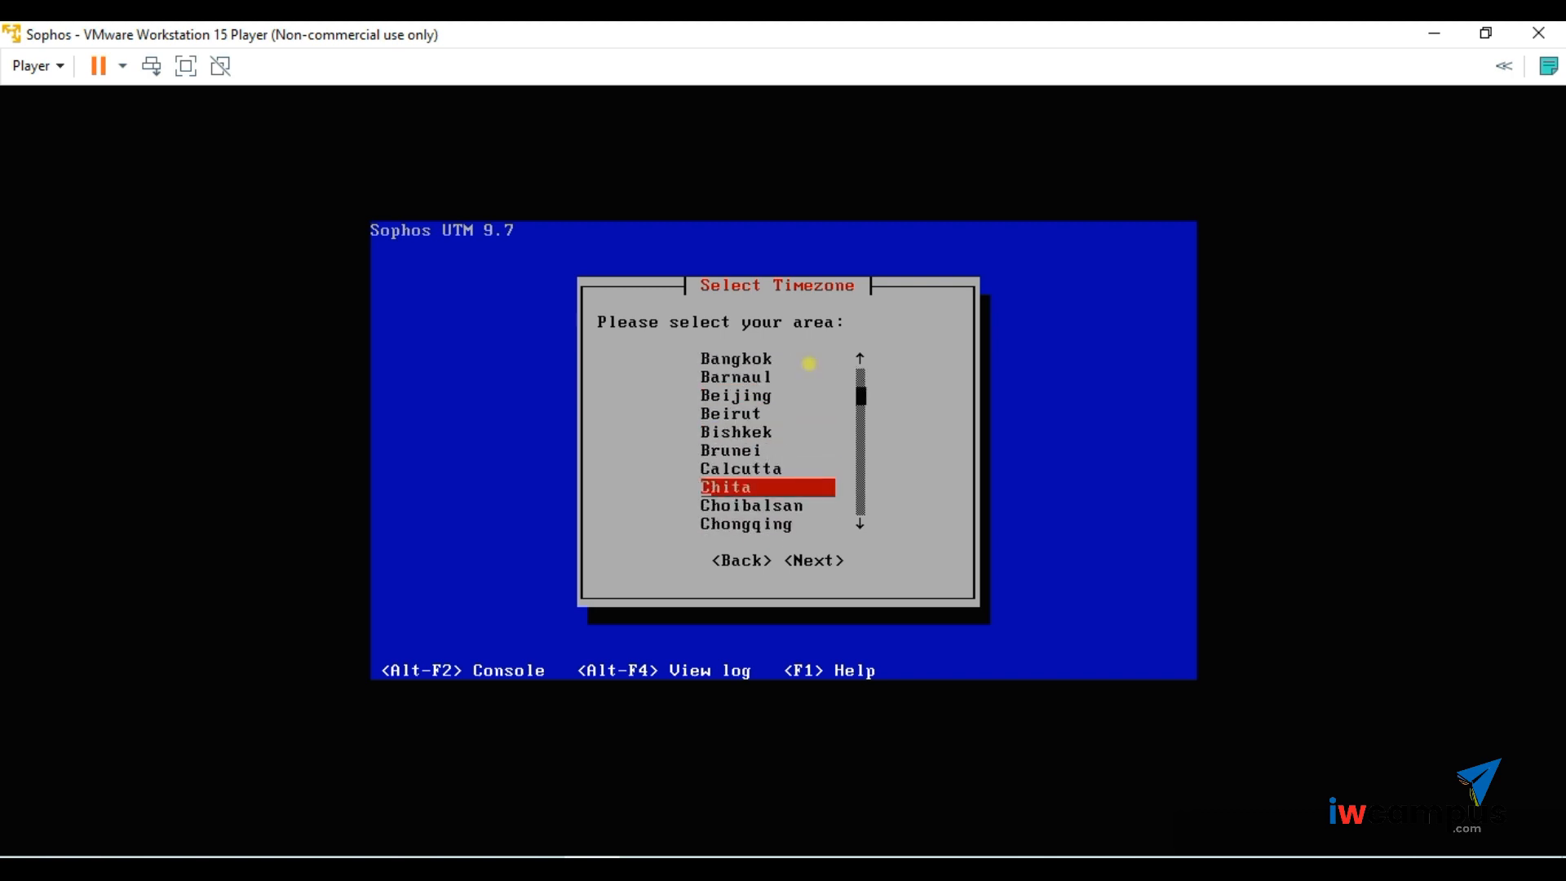
key("Up")
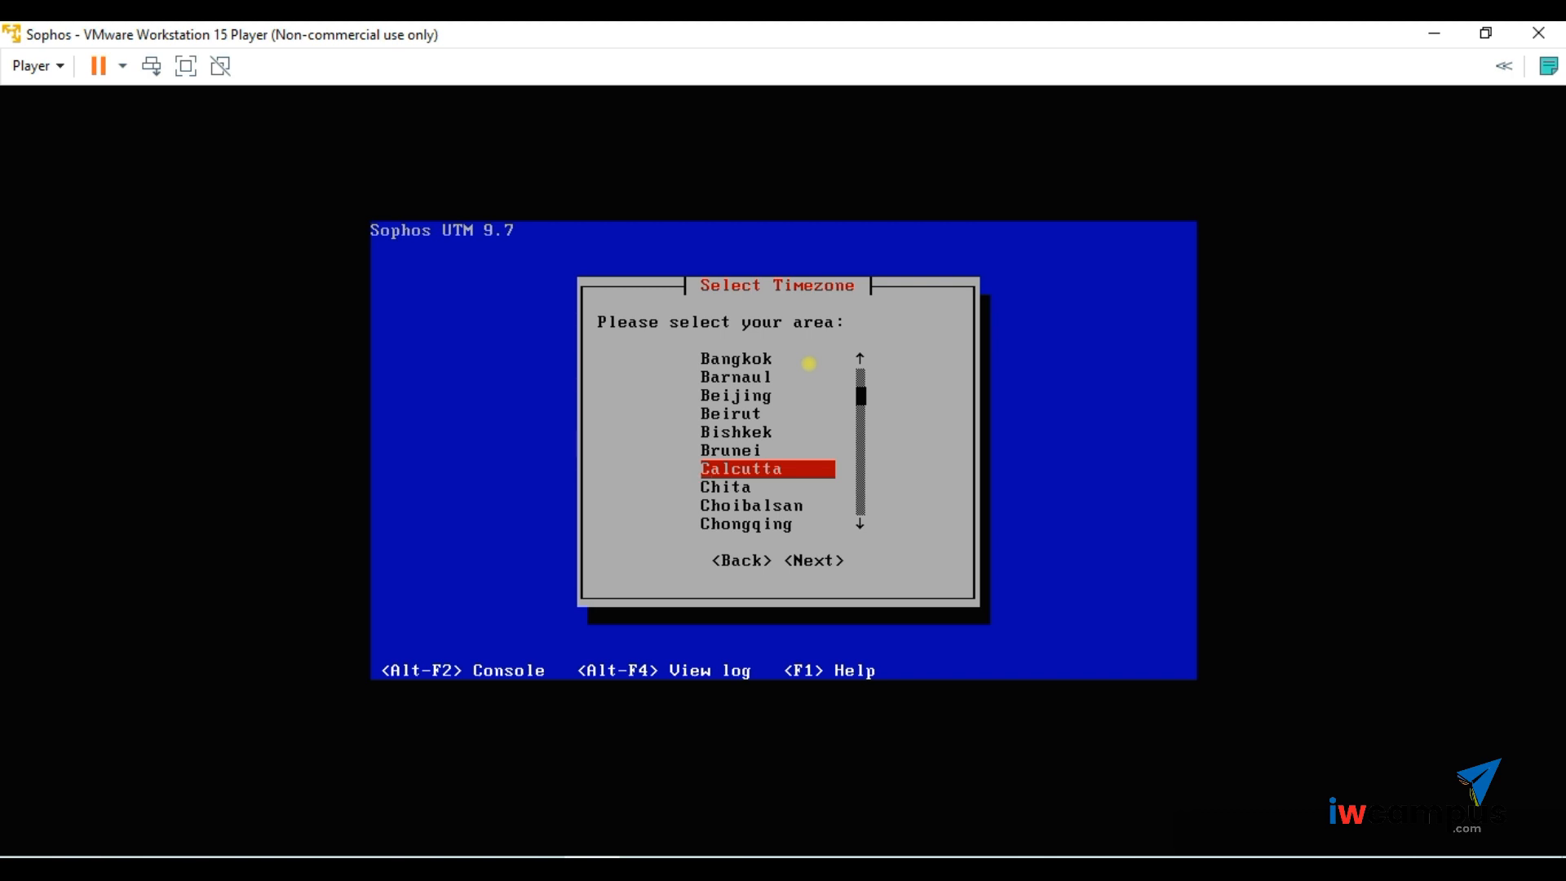
key("Return")
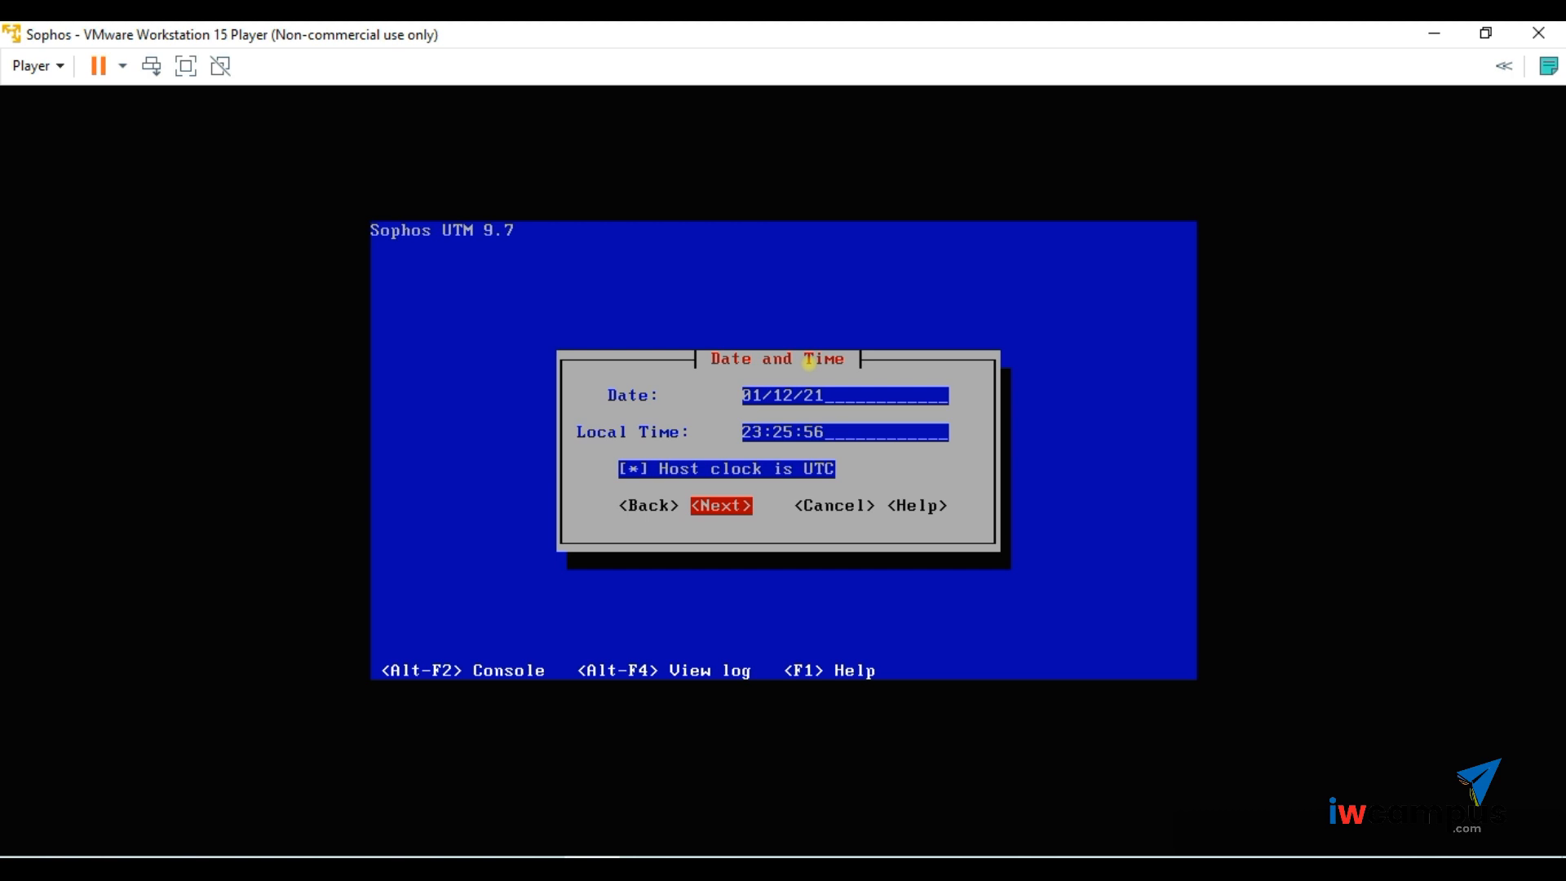
- Accept the default date and time, then leave eth0 selected as the admin interface
key("Return")
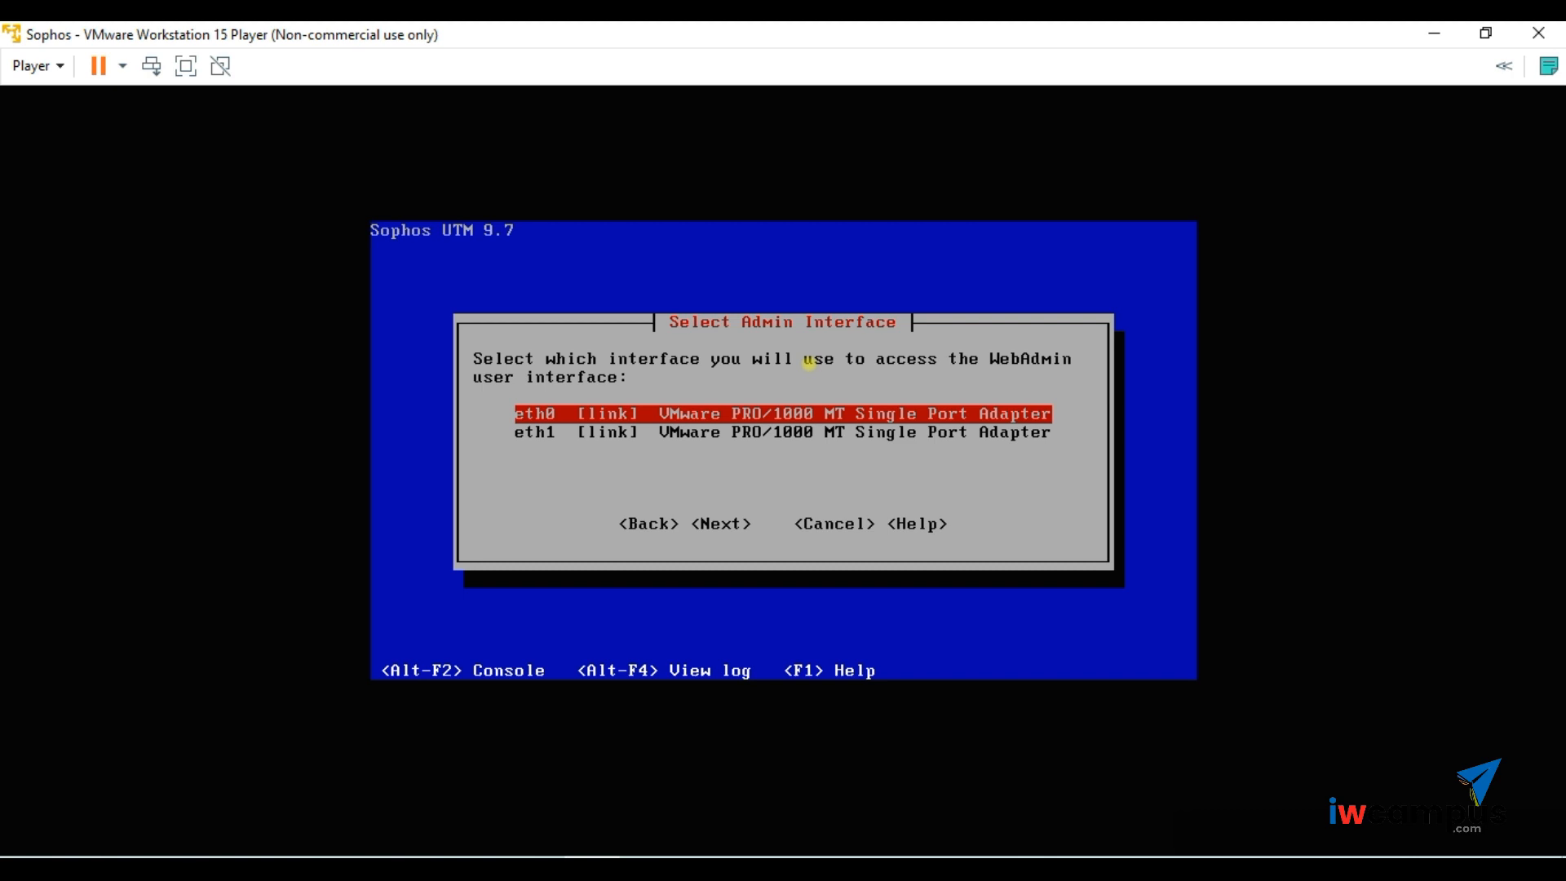
key("Down")
key("Up")
key("Down")
key("Up")
key("Down")
key("Up")
key("Down")
key("Up")
key("Down")
key("Up")
key("Down")
key("Up")
key("Down")
key("Up")
- Confirm eth0 with address 192.168.1.100, netmask 255.255.255.0 and gateway 192.168.1.1
key("Return")
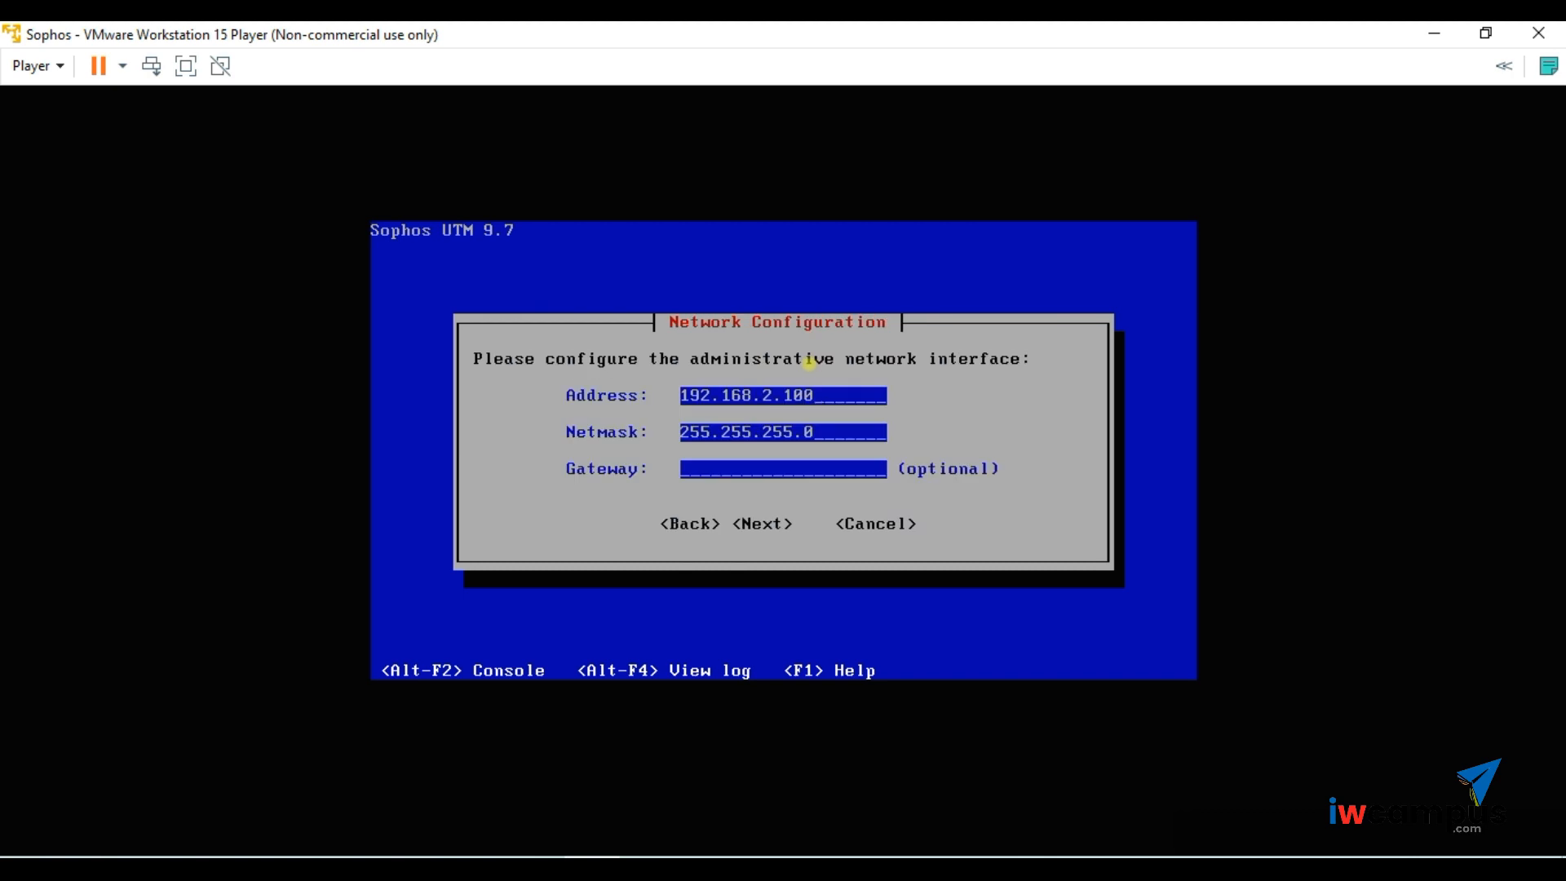
key("BackSpace")
type("192.168.1.1")
key("Return")
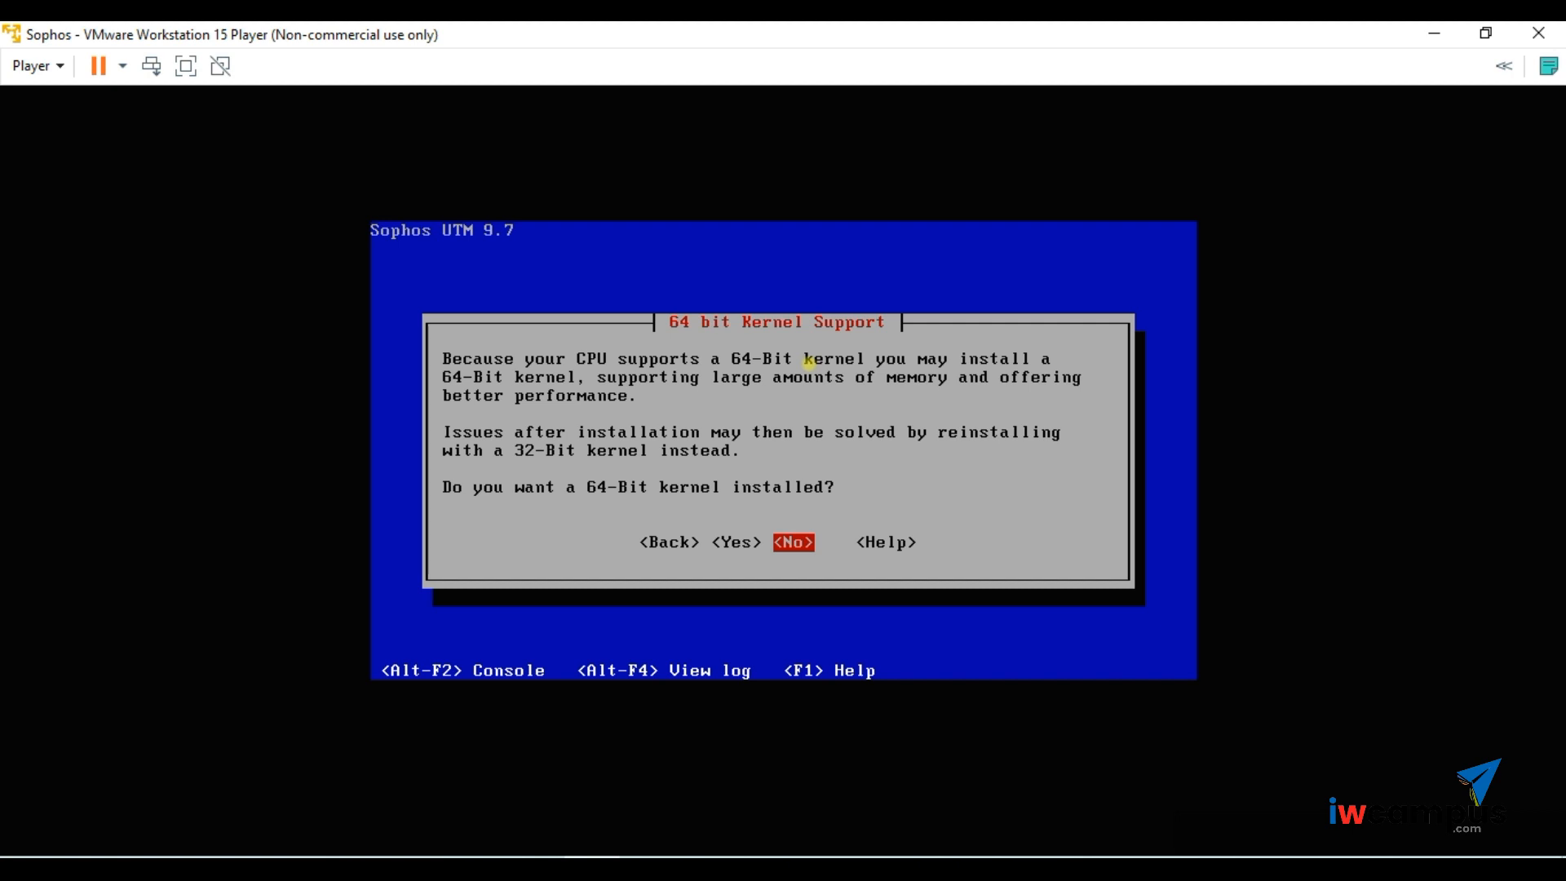
- Answer Yes to installing the 64-bit kernel
key("Left")
key("Left")
key("Right")
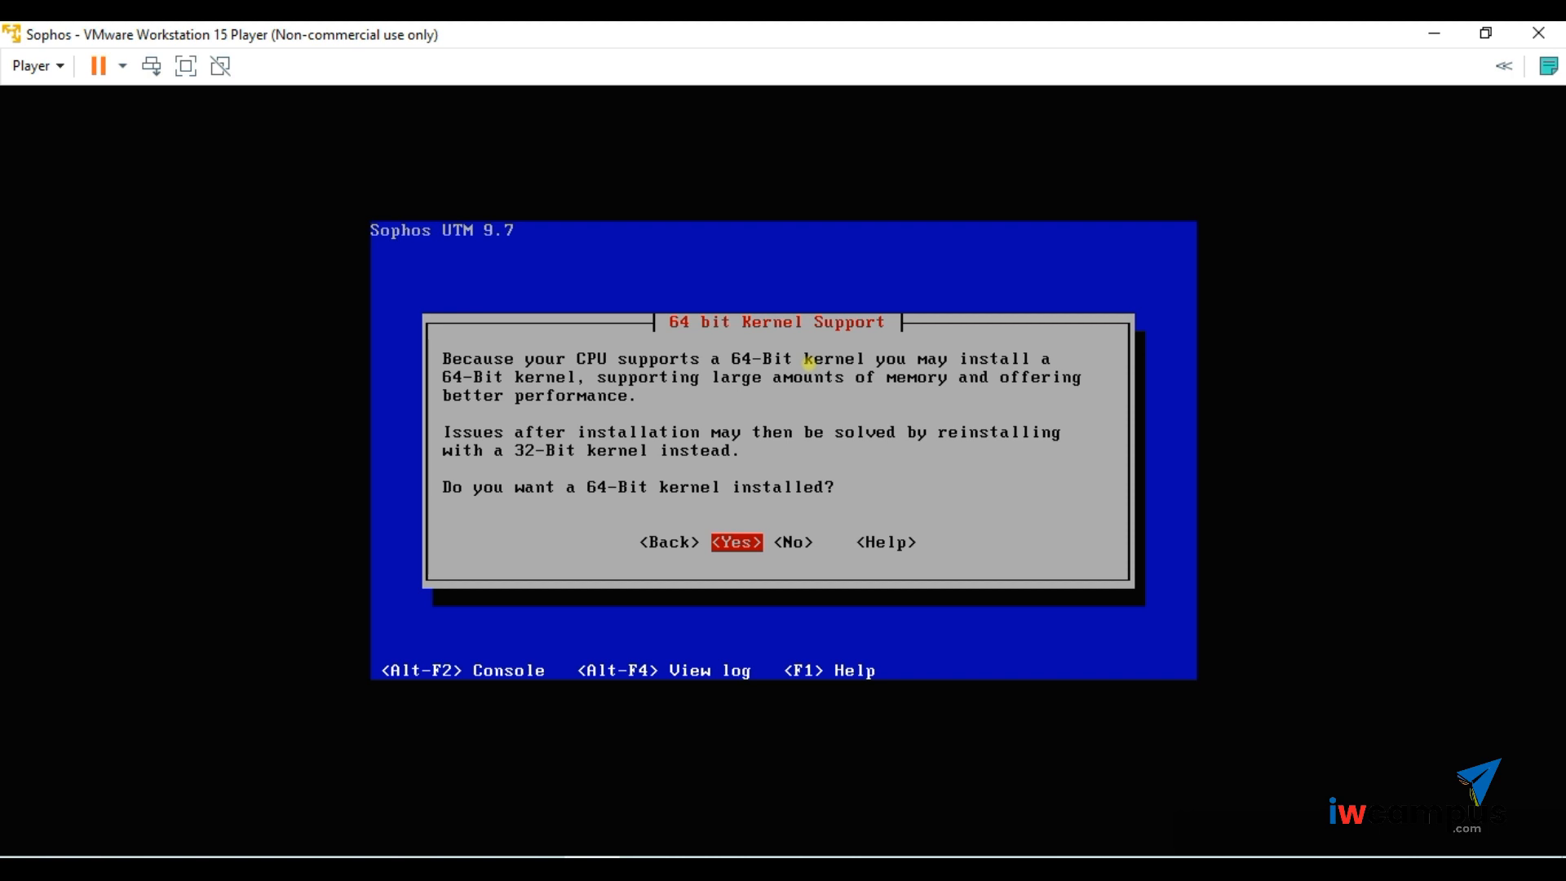
key("Return")
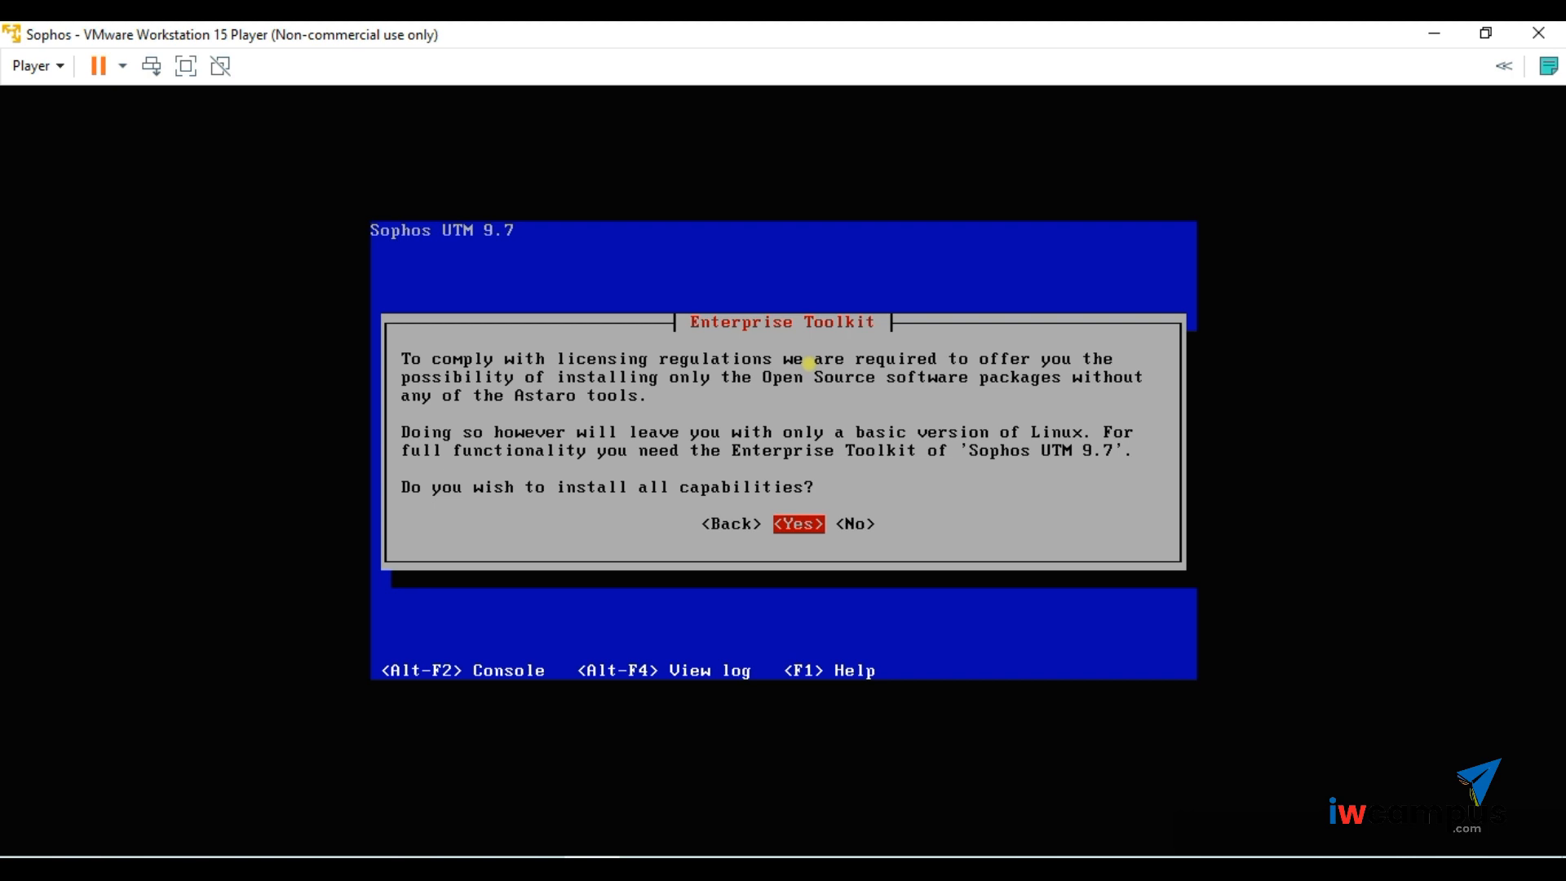
- Agree to install all Enterprise Toolkit capabilities and allow /dev/sda to be erased
key("Return")
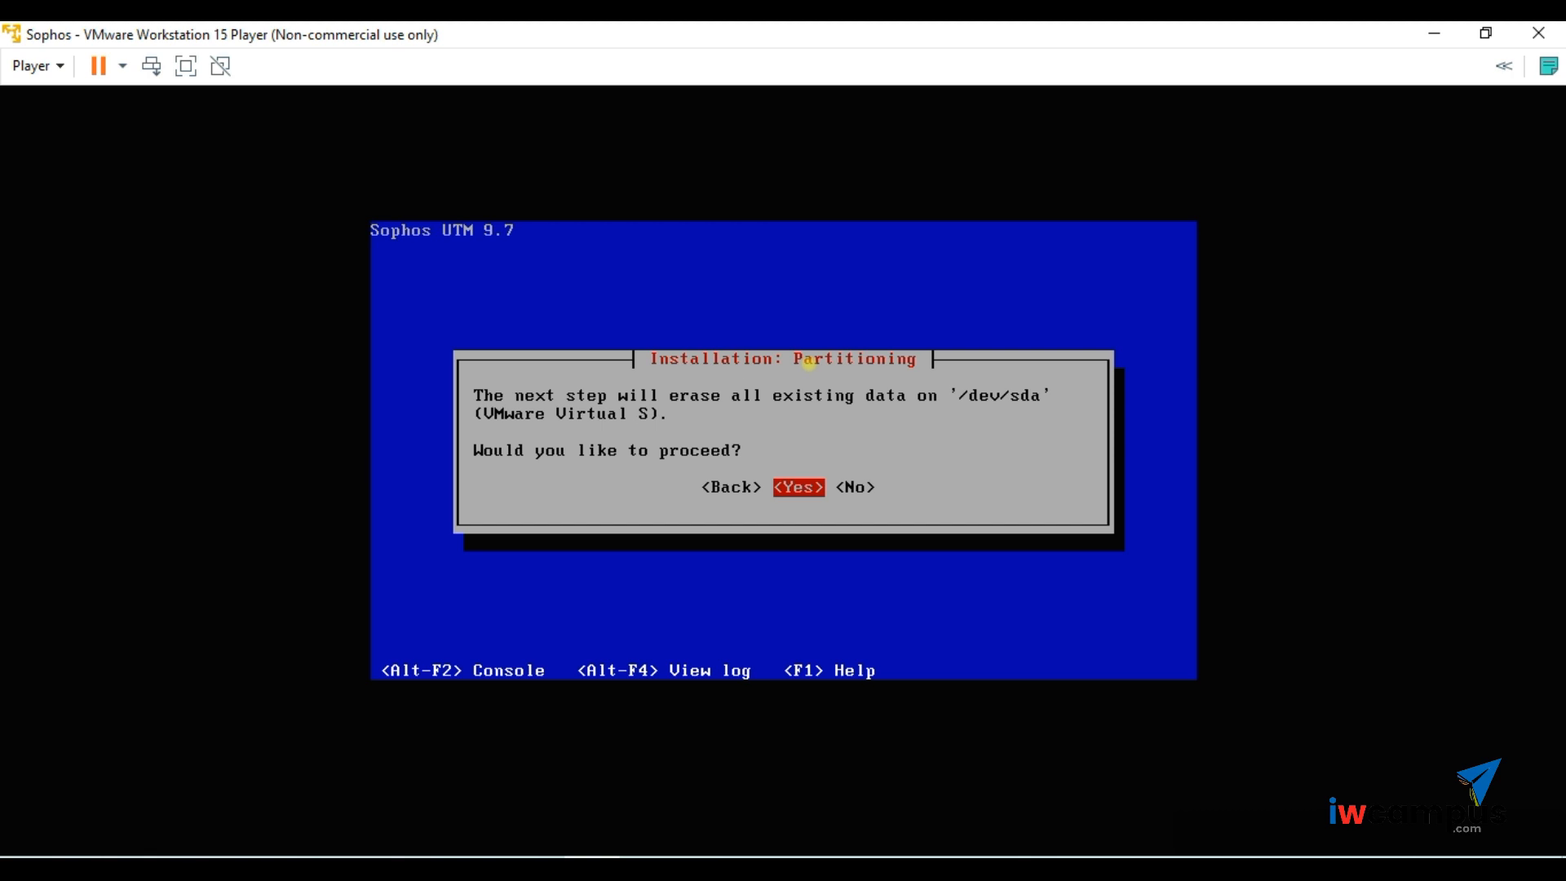
key("Return")
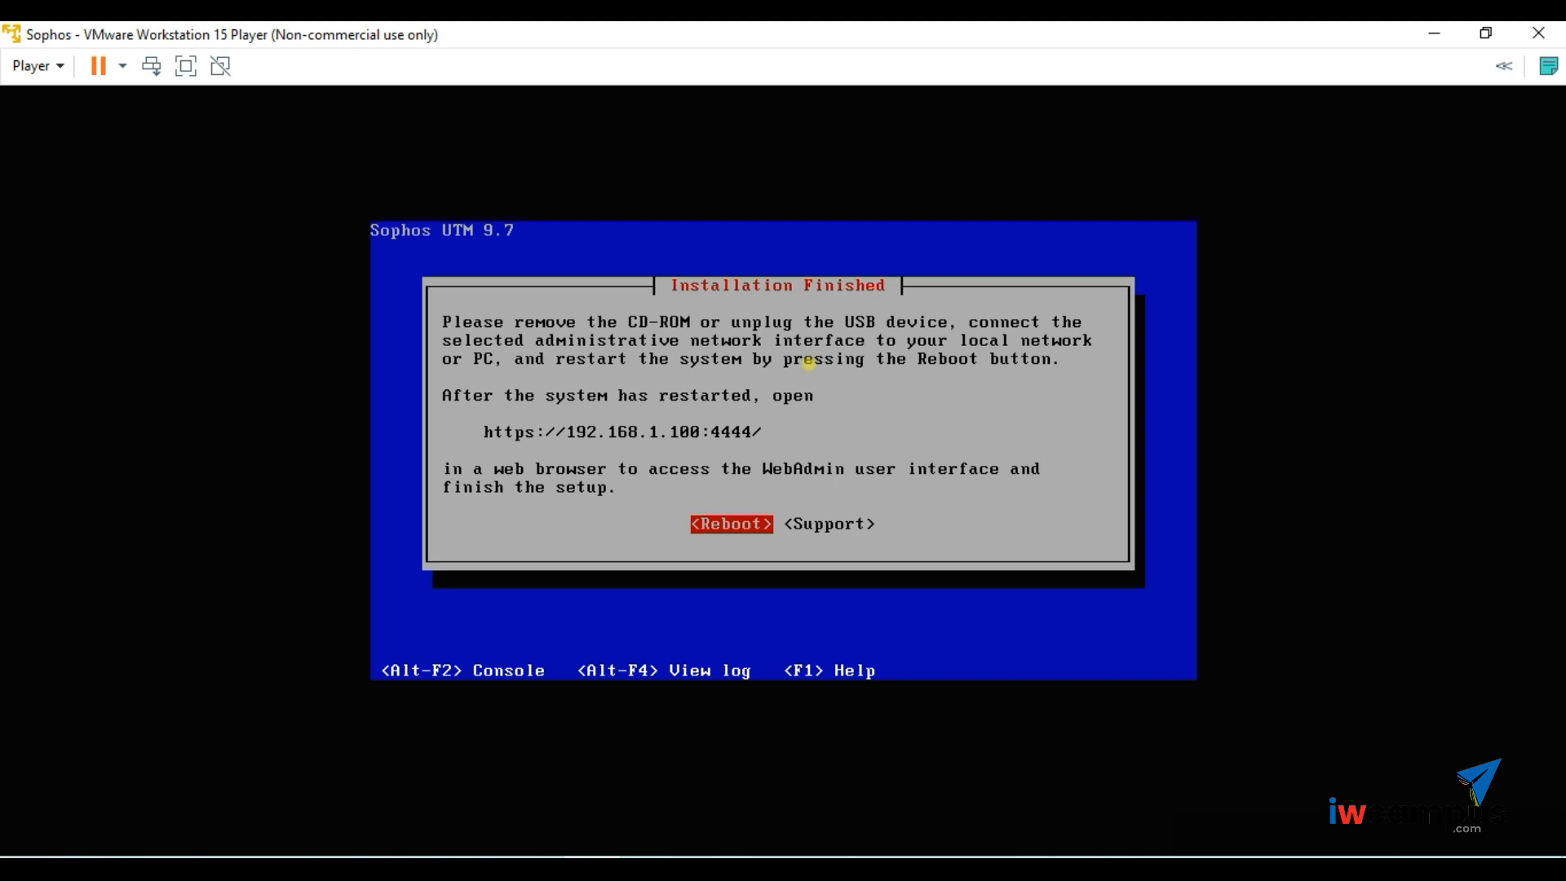
- Uncheck Connected and Connect at power on for the CD/DVD (IDE) drive and save
left_click(56, 72)
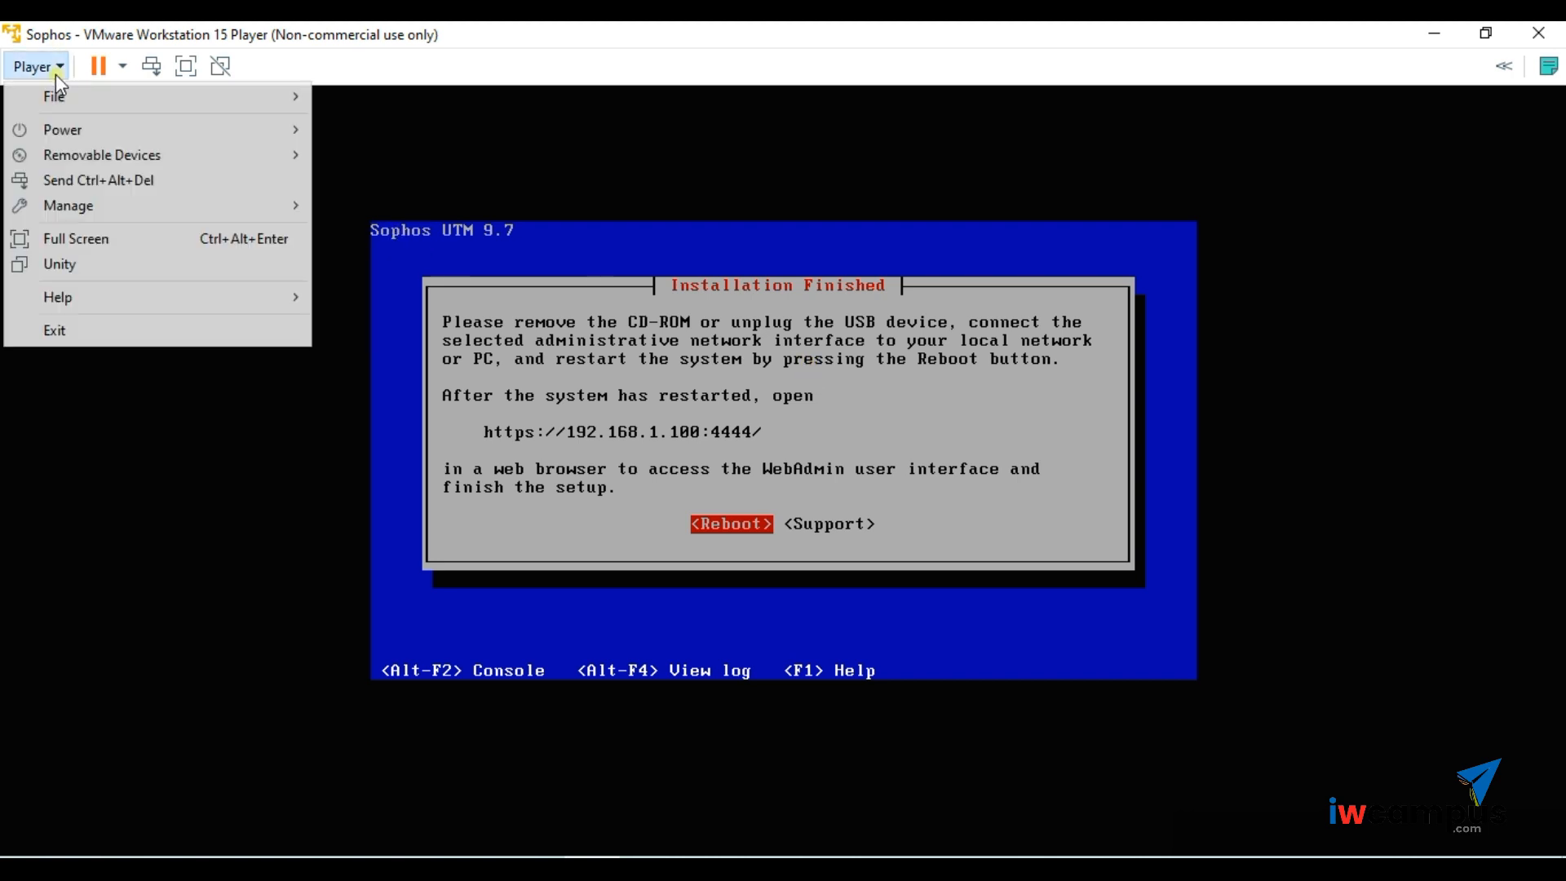
mouse_move(126, 211)
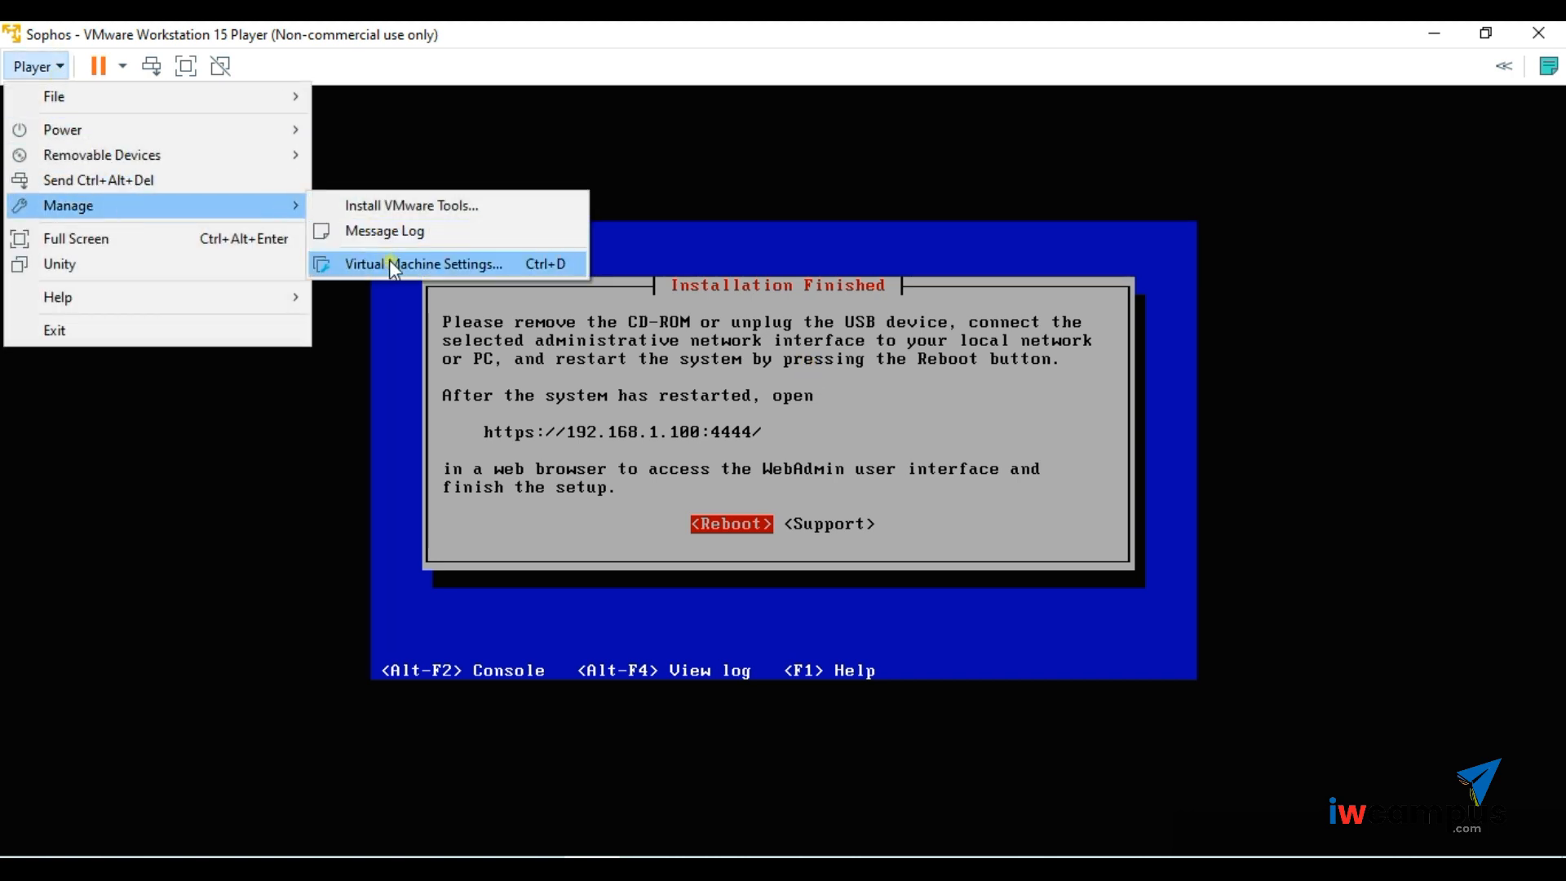
left_click(414, 260)
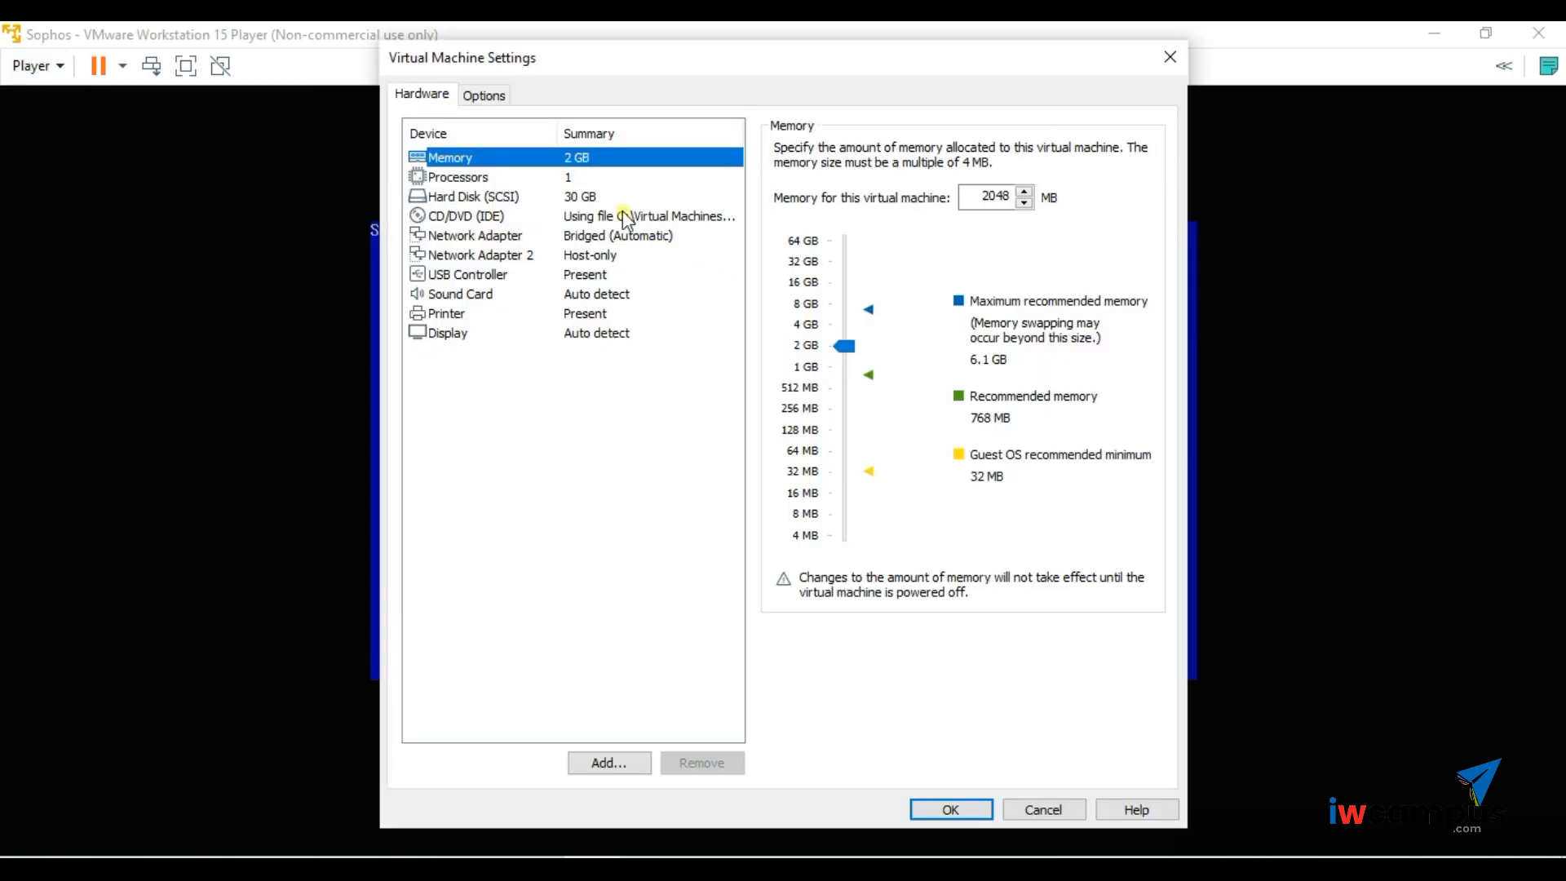
left_click(624, 215)
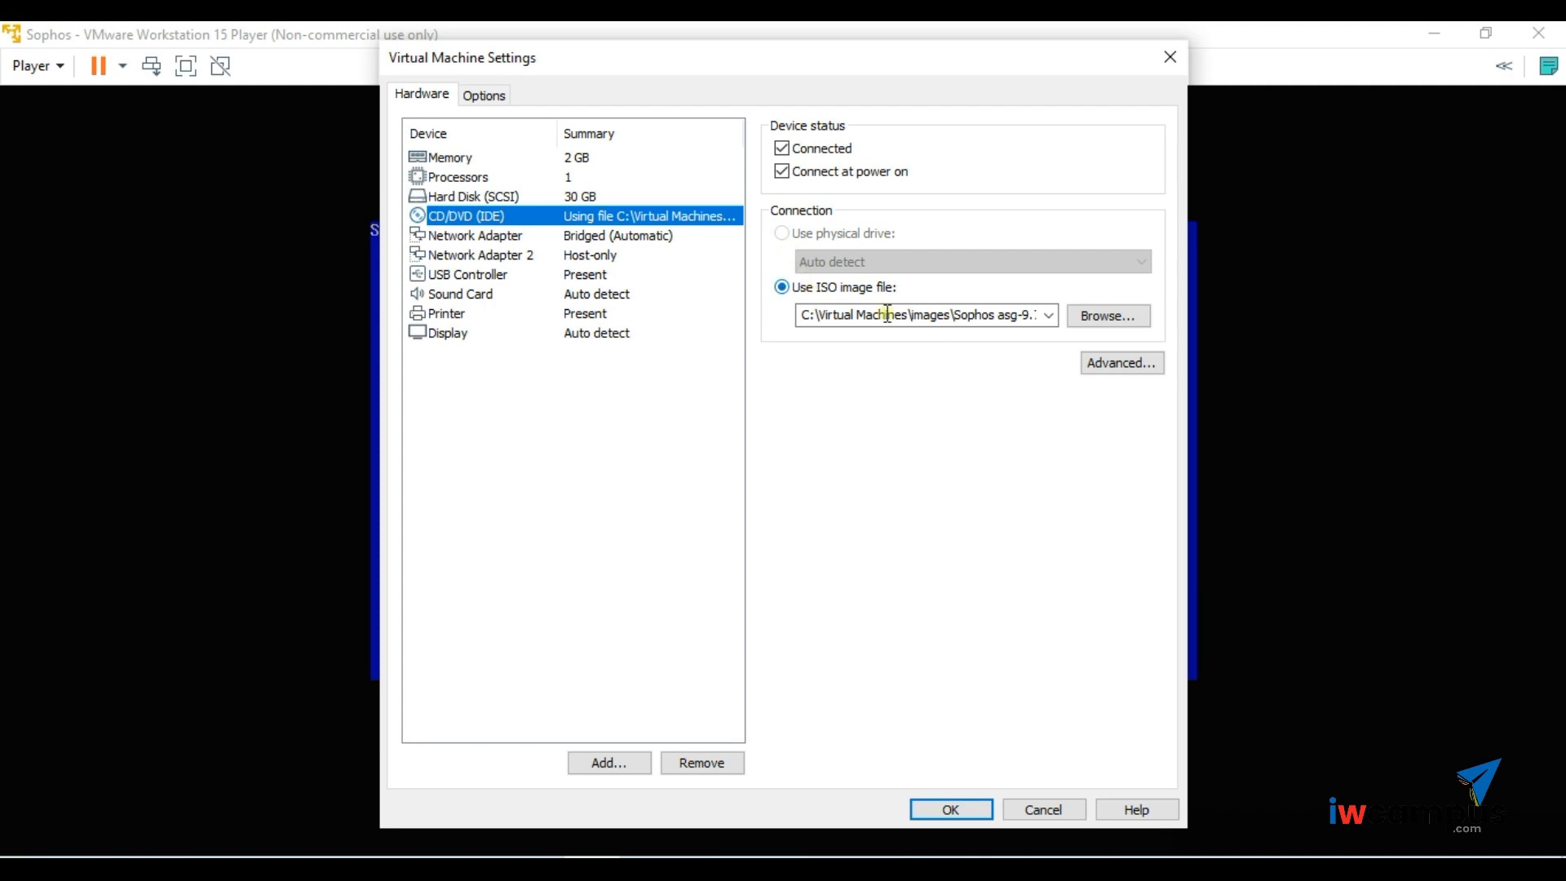
left_click(782, 148)
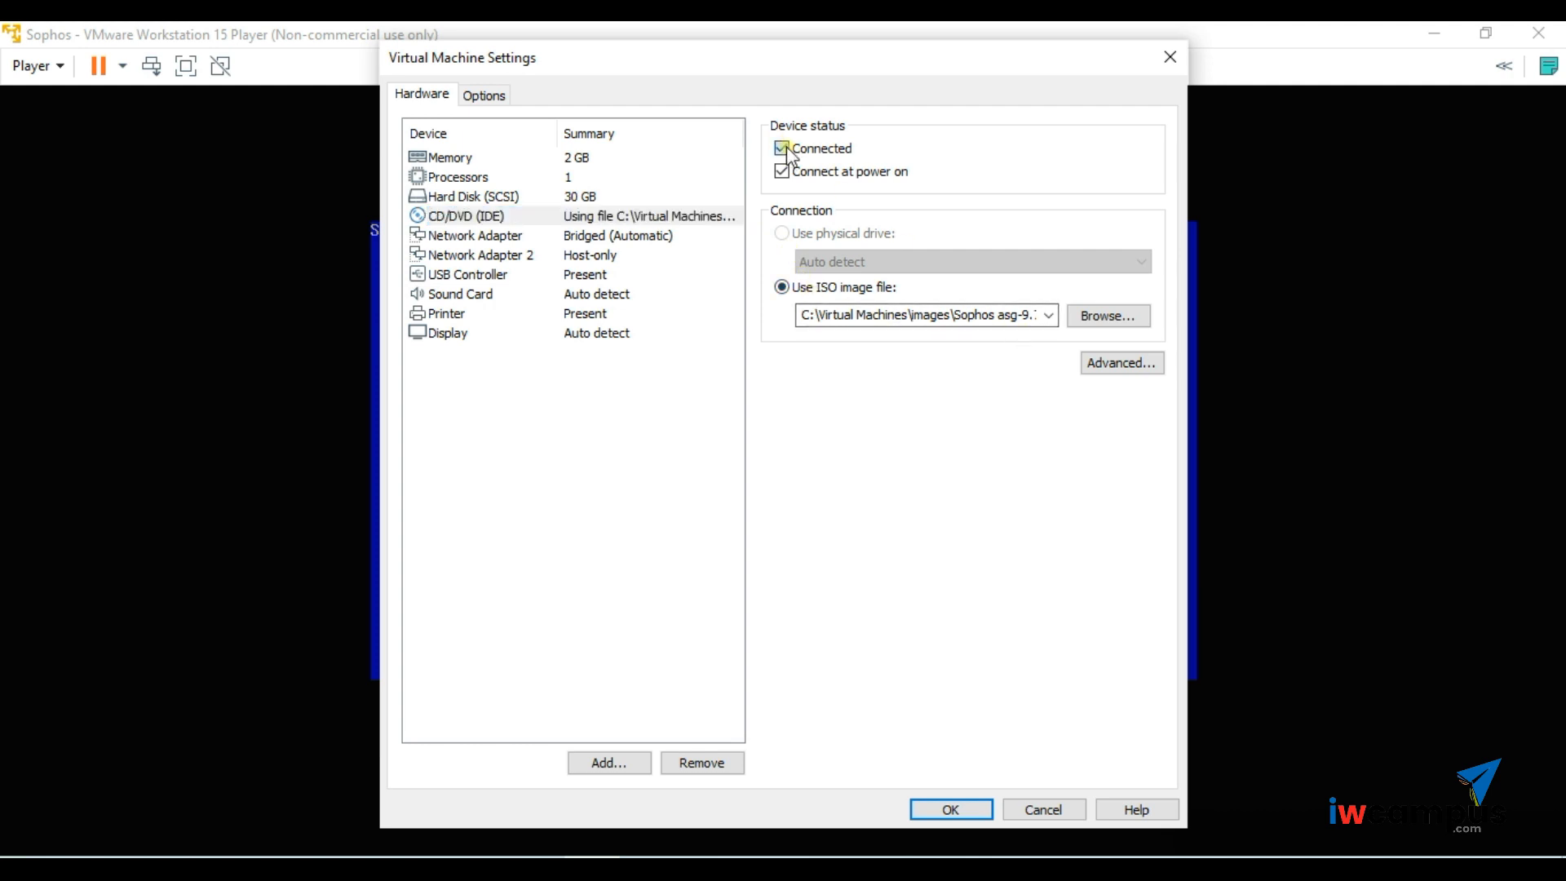
left_click(781, 171)
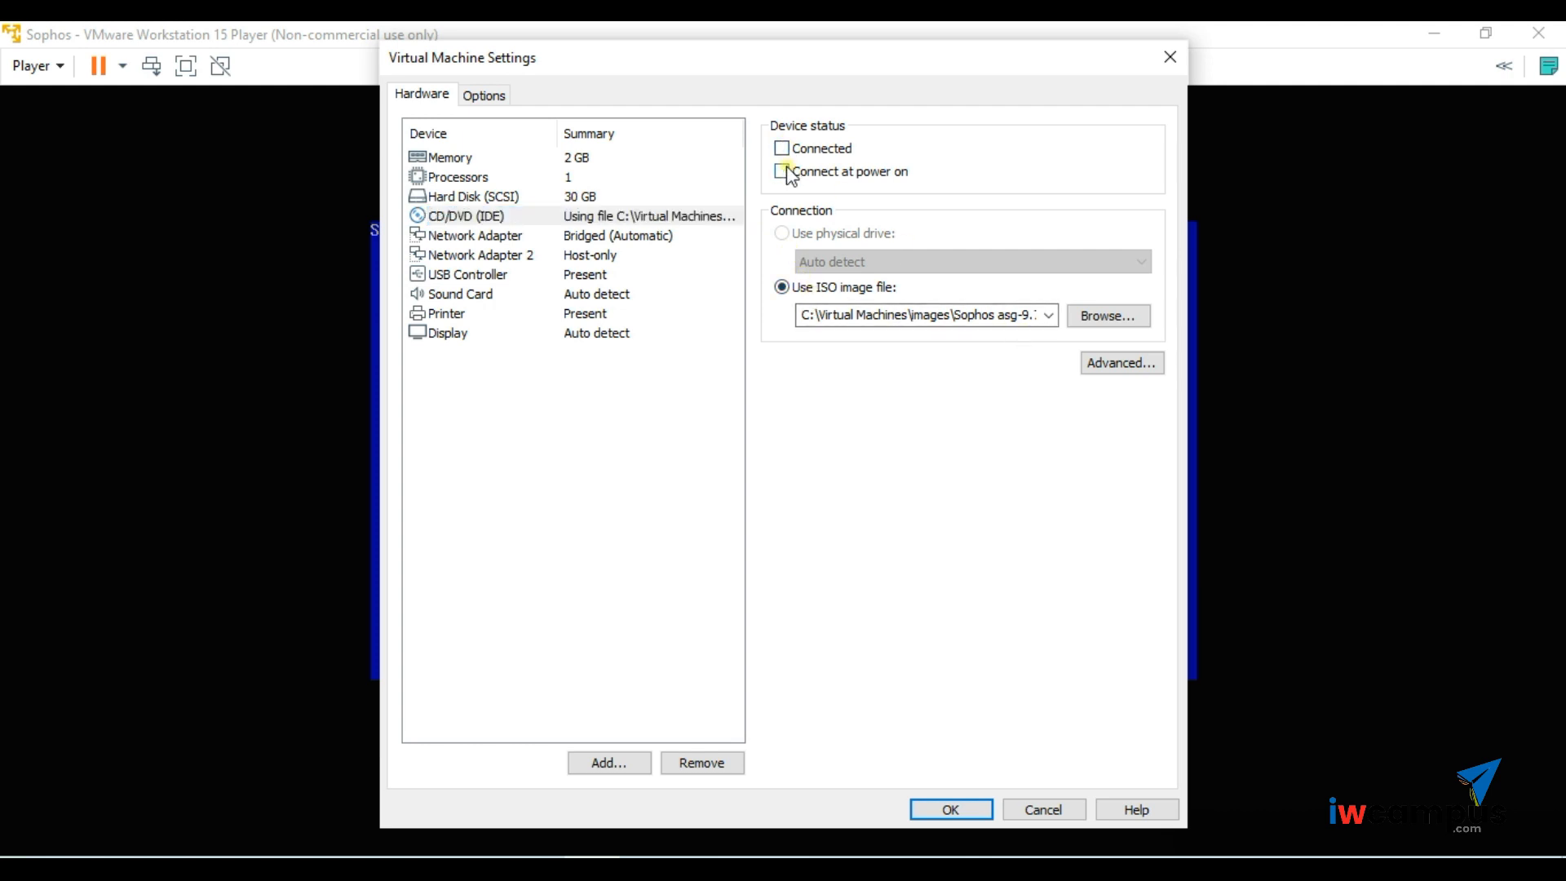
left_click(951, 809)
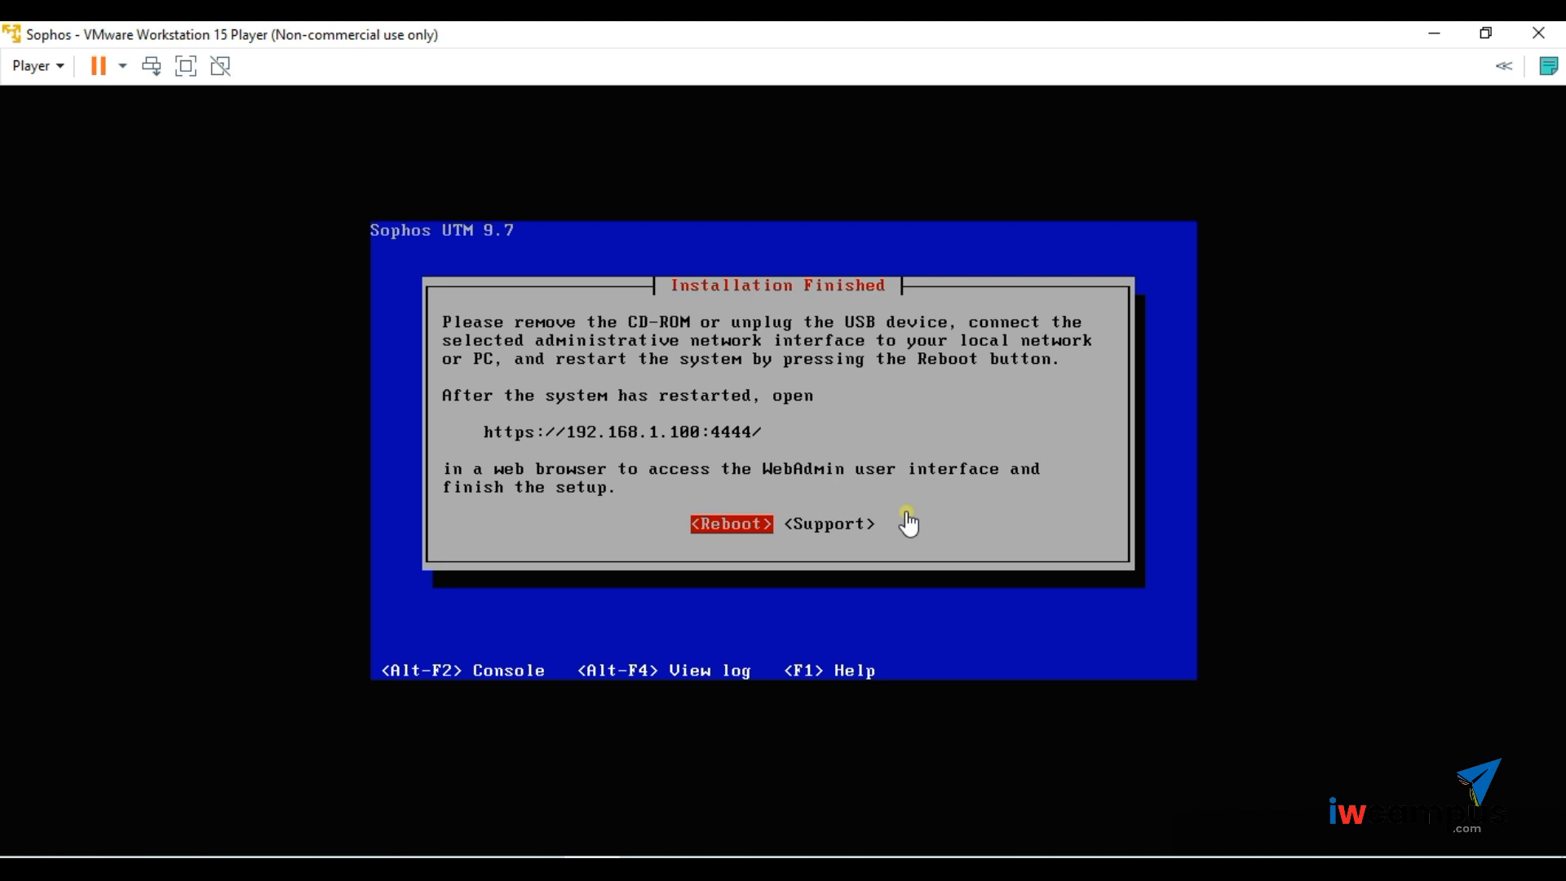
- Confirm <Reboot> in the VM console to restart the newly installed Sophos UTM
left_click(907, 512)
left_click(794, 464)
key("Return")
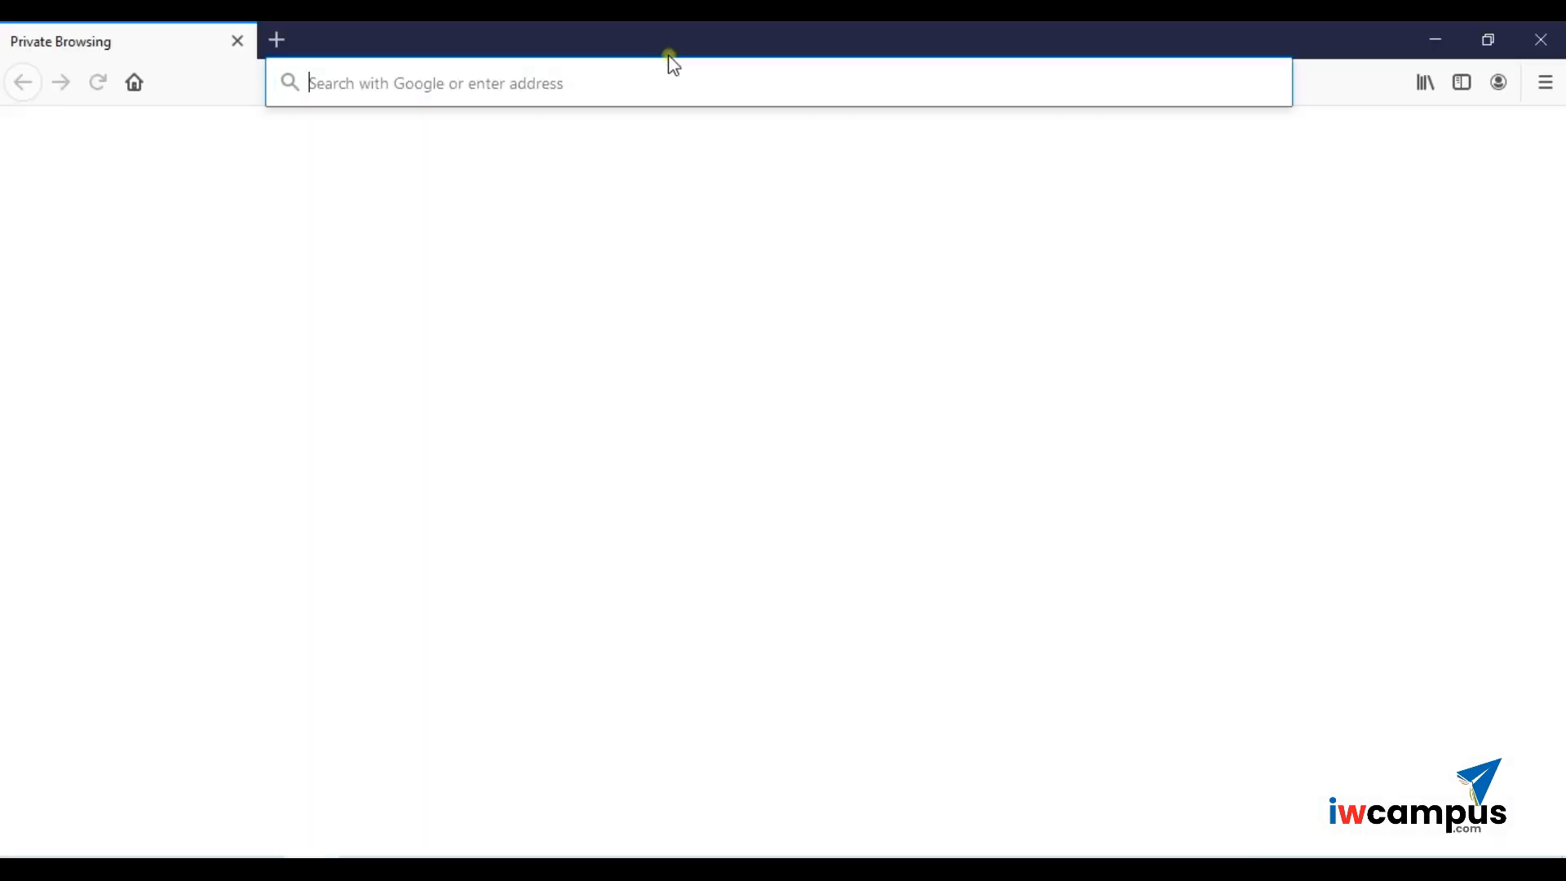
type("http")
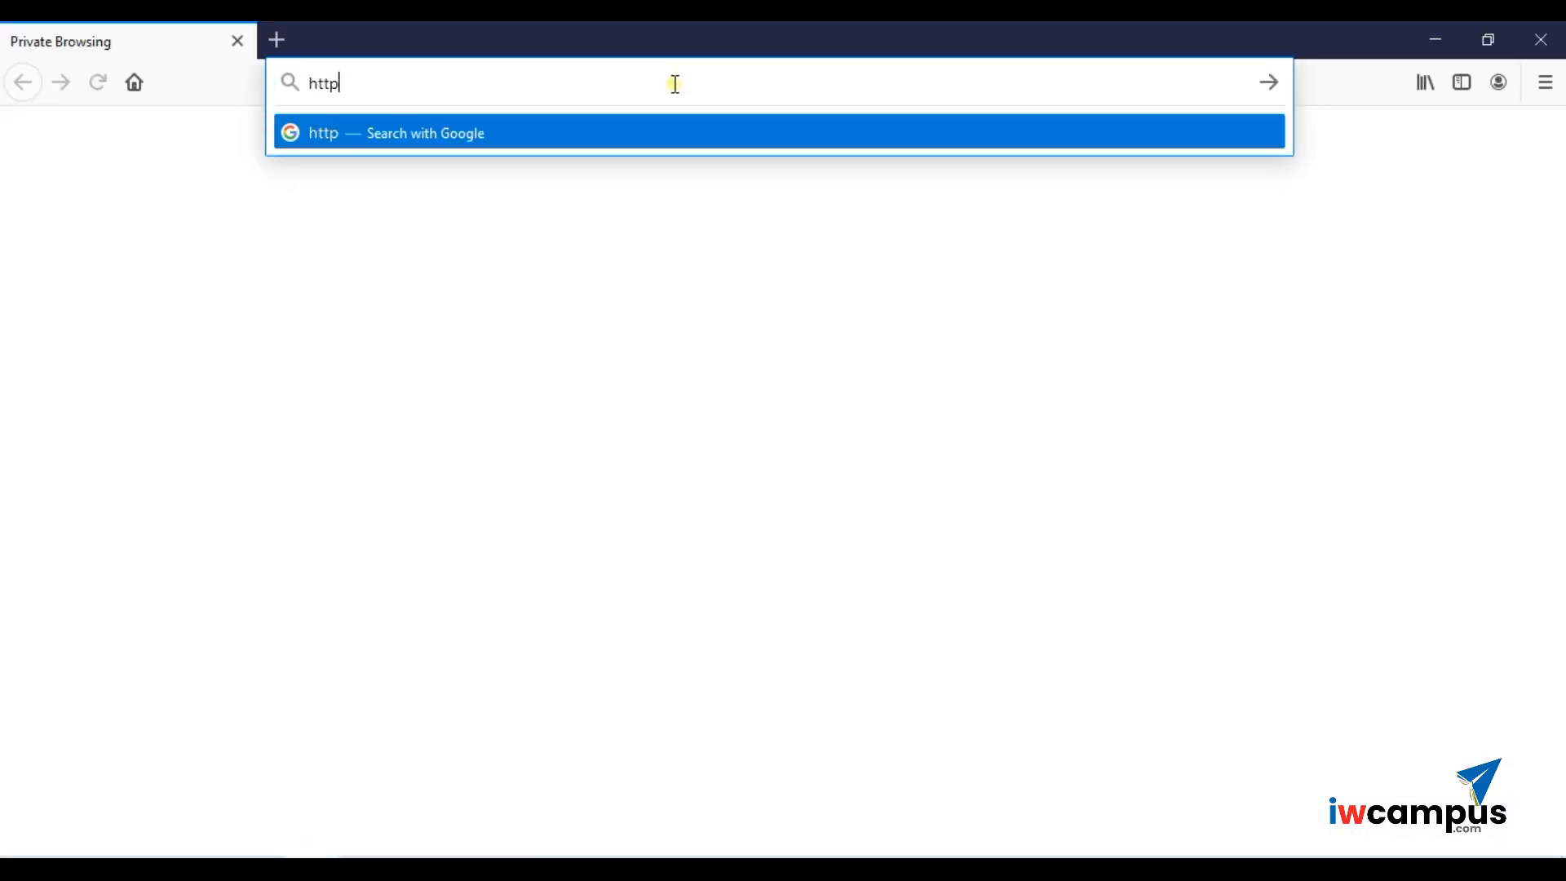
type("s://19")
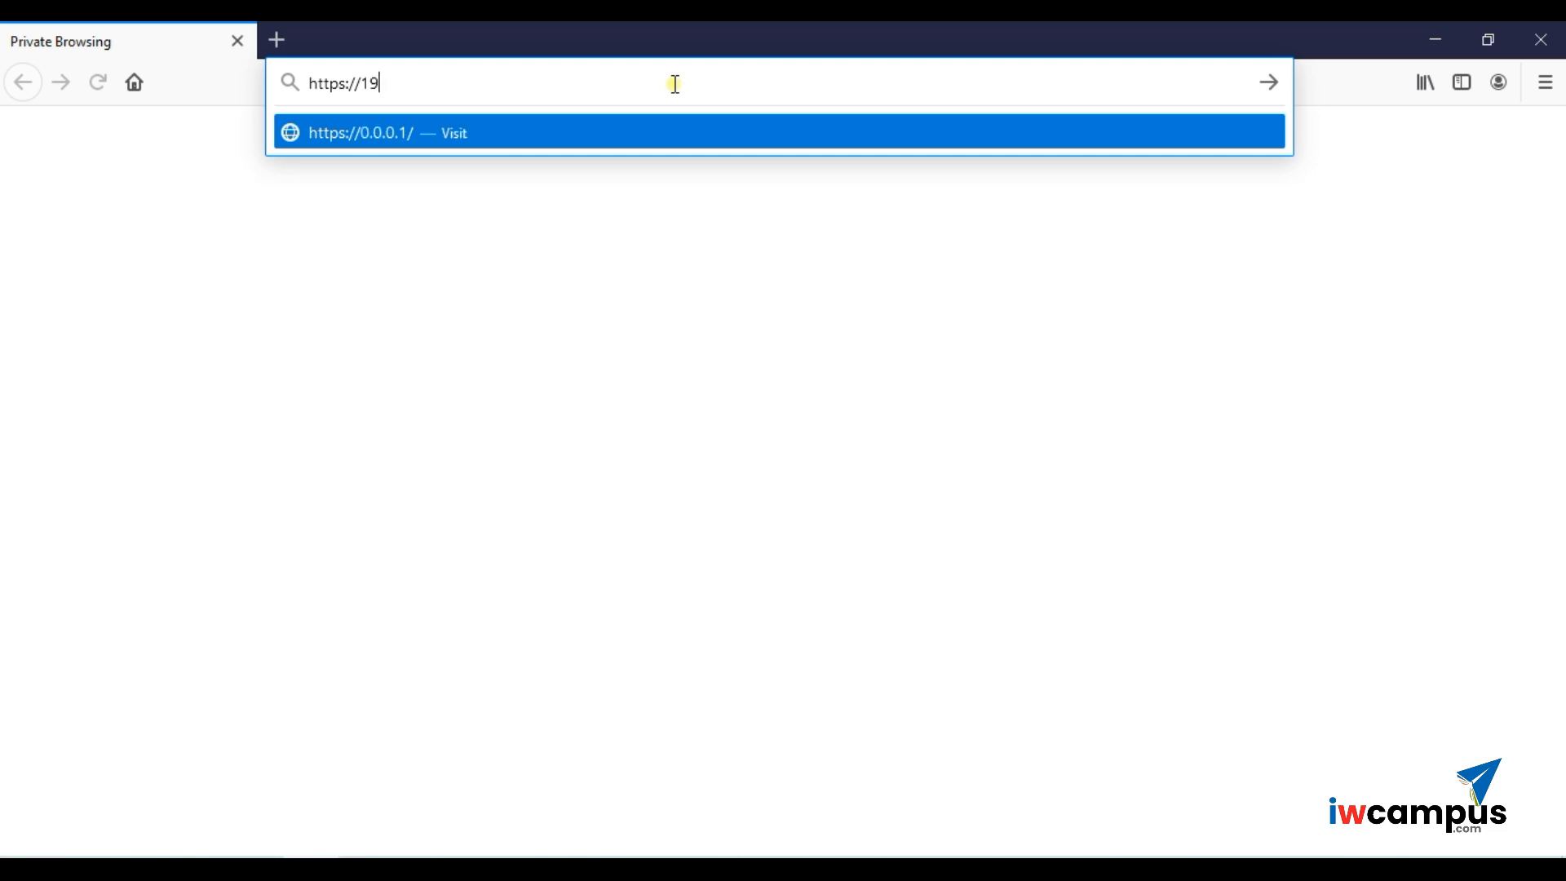
type("2.168")
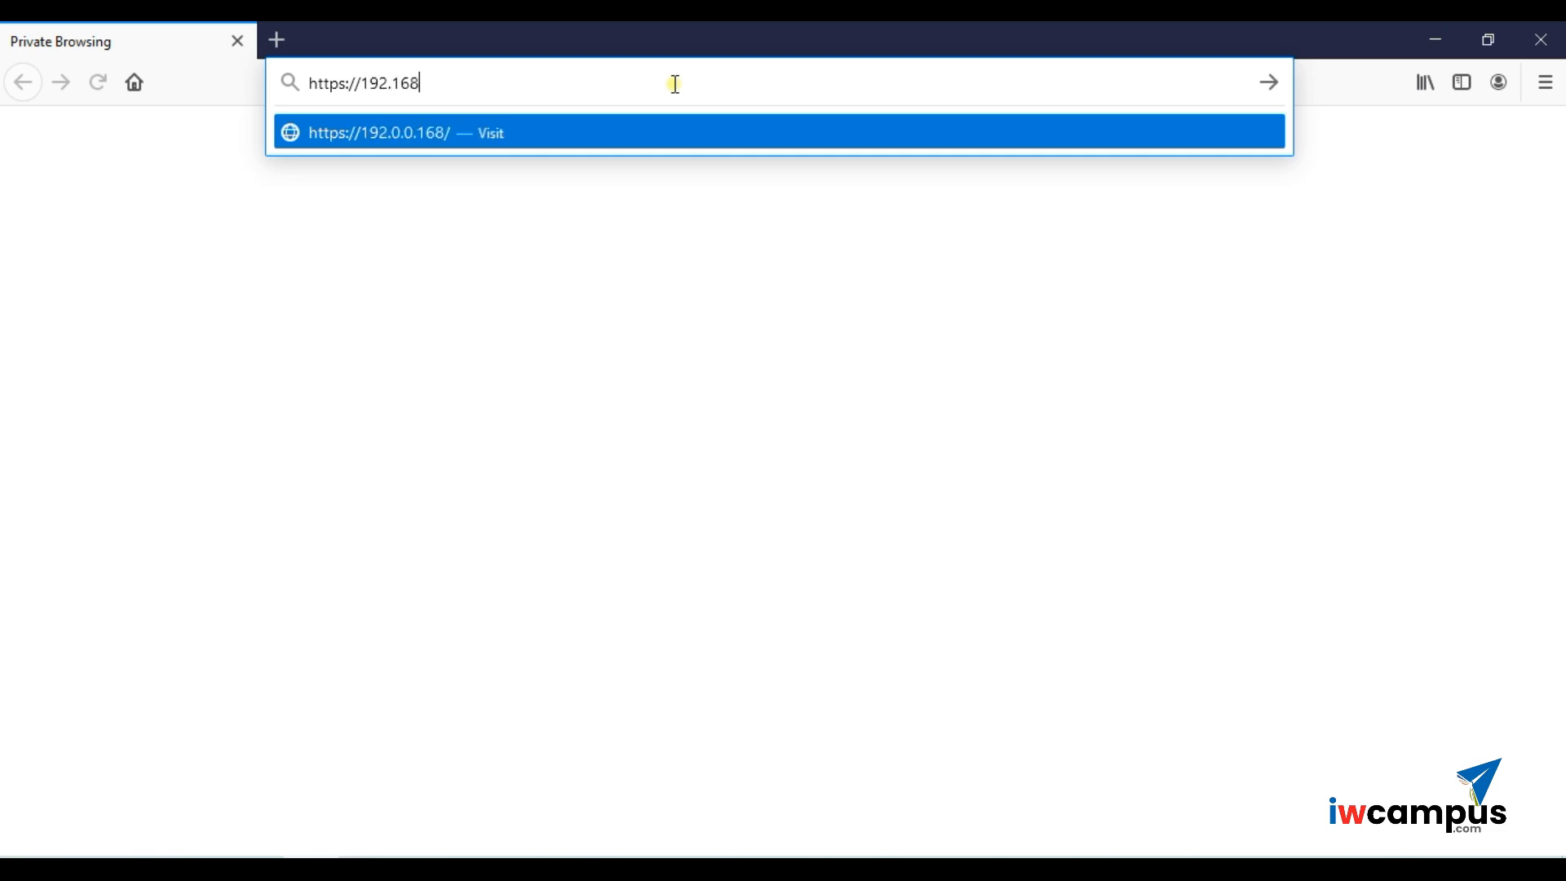
type(".1.100")
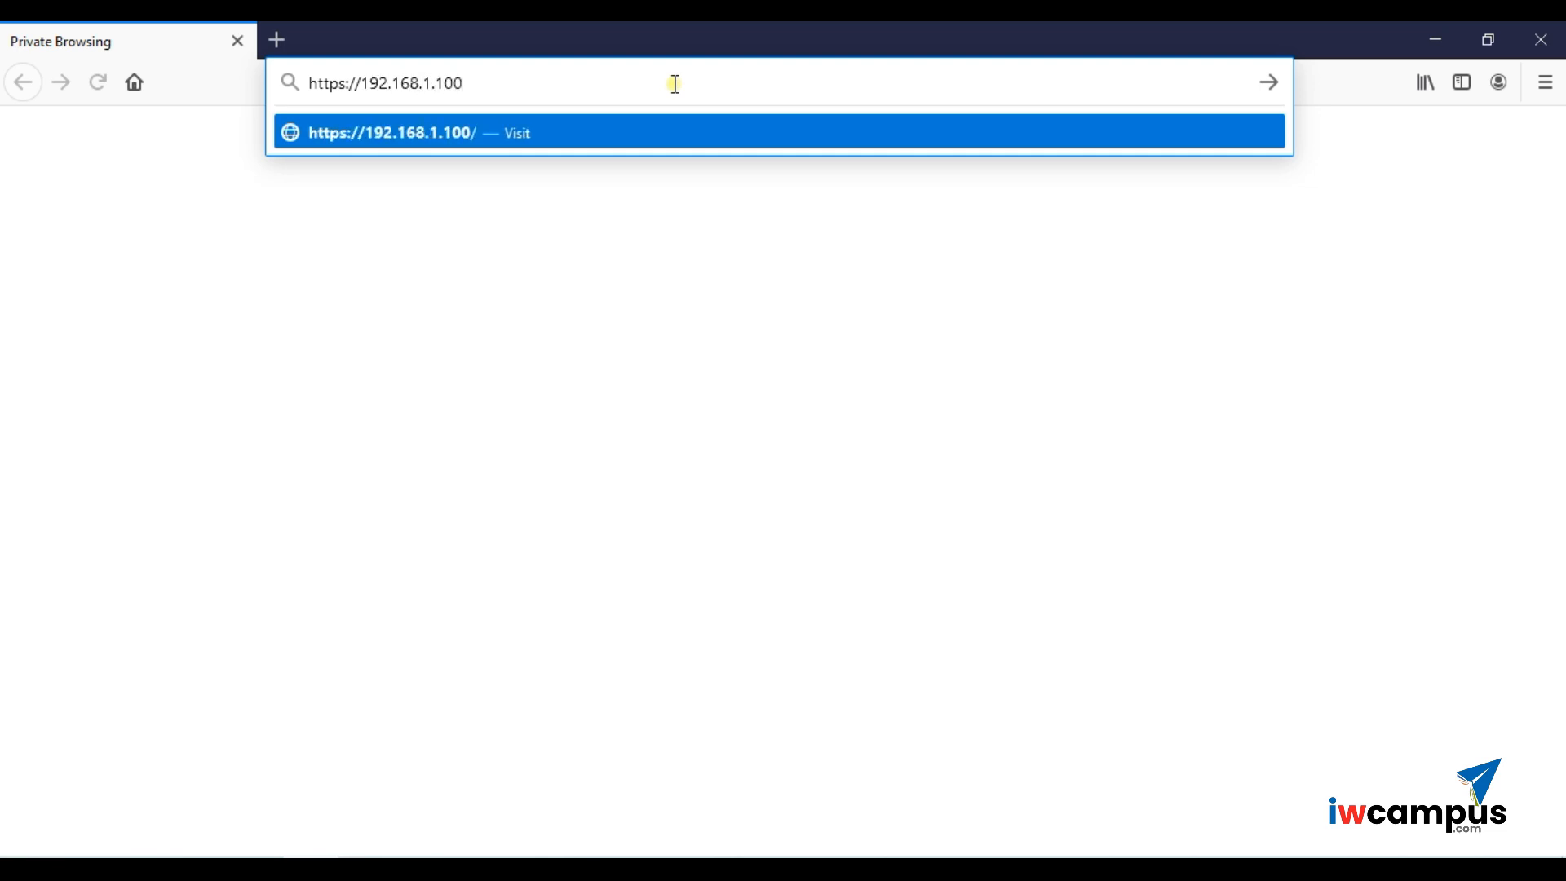
type(":4444")
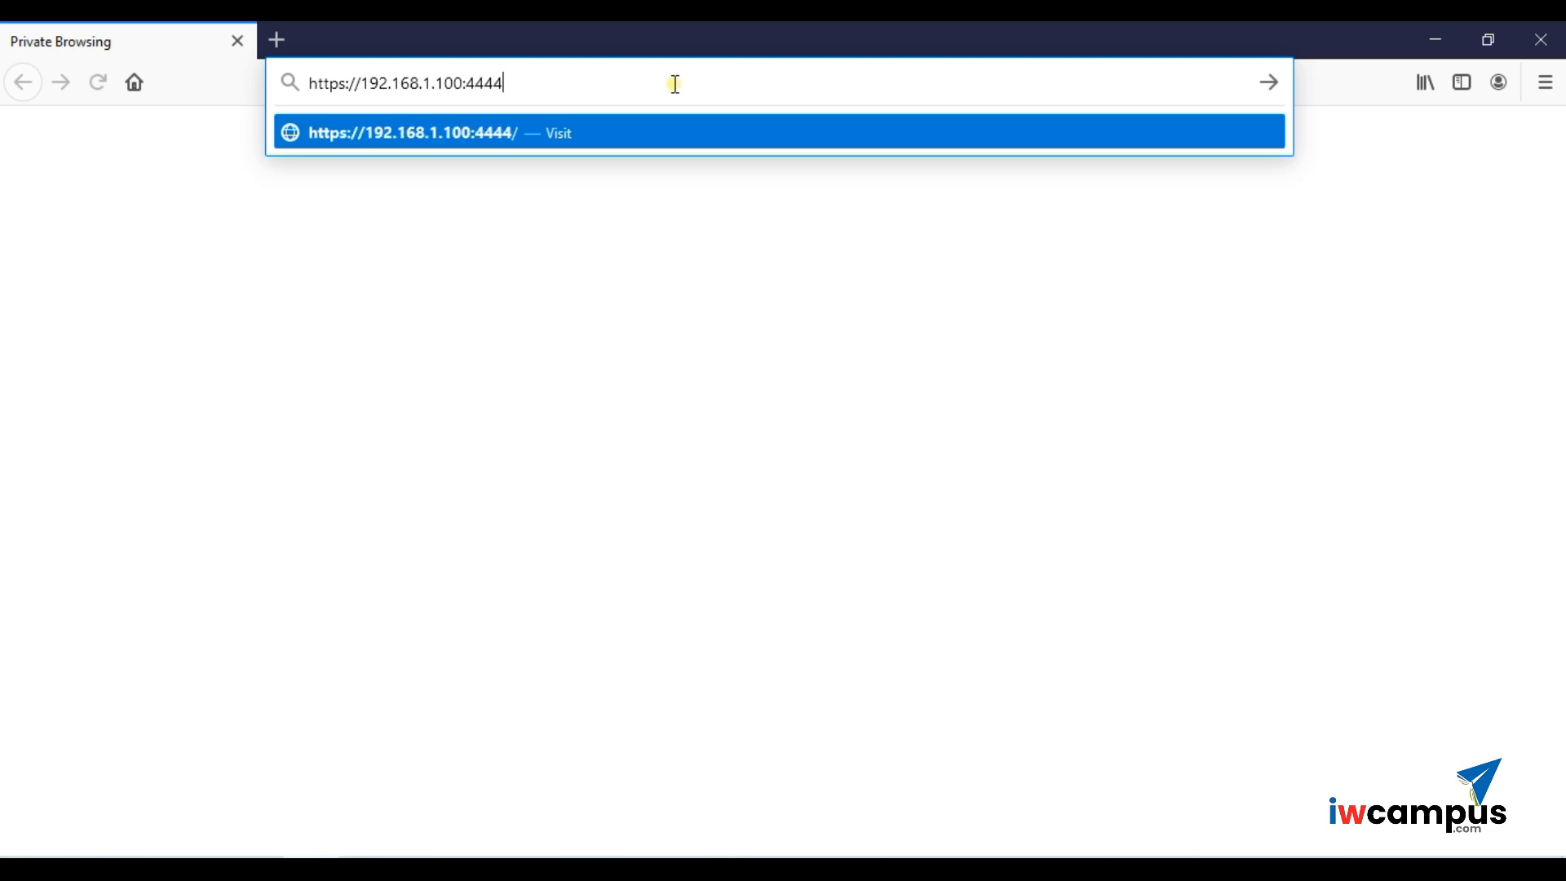
key("Return")
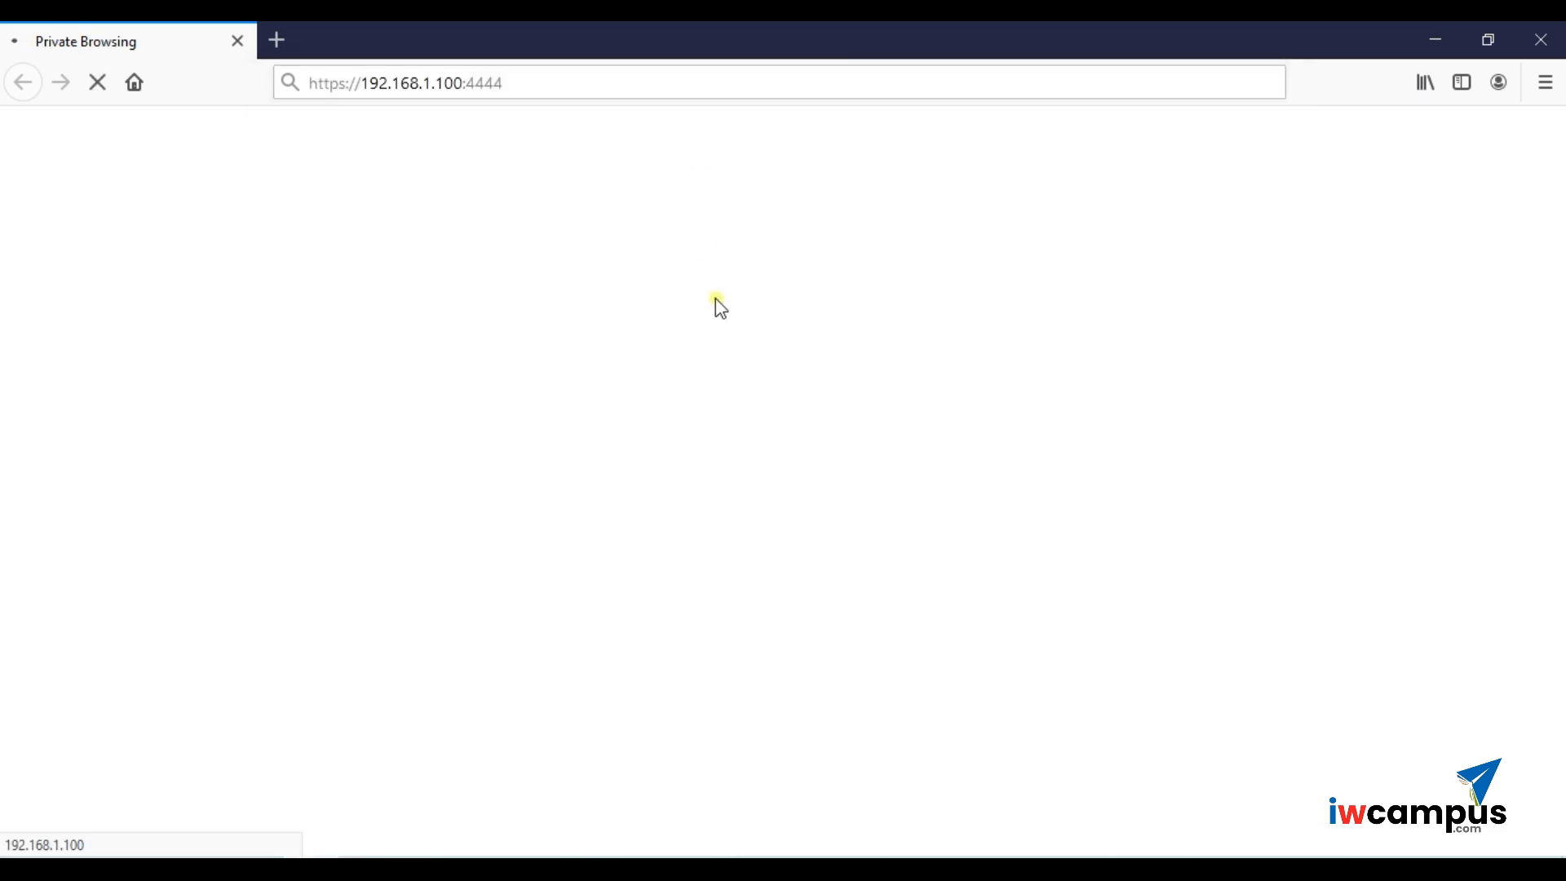
key("super")
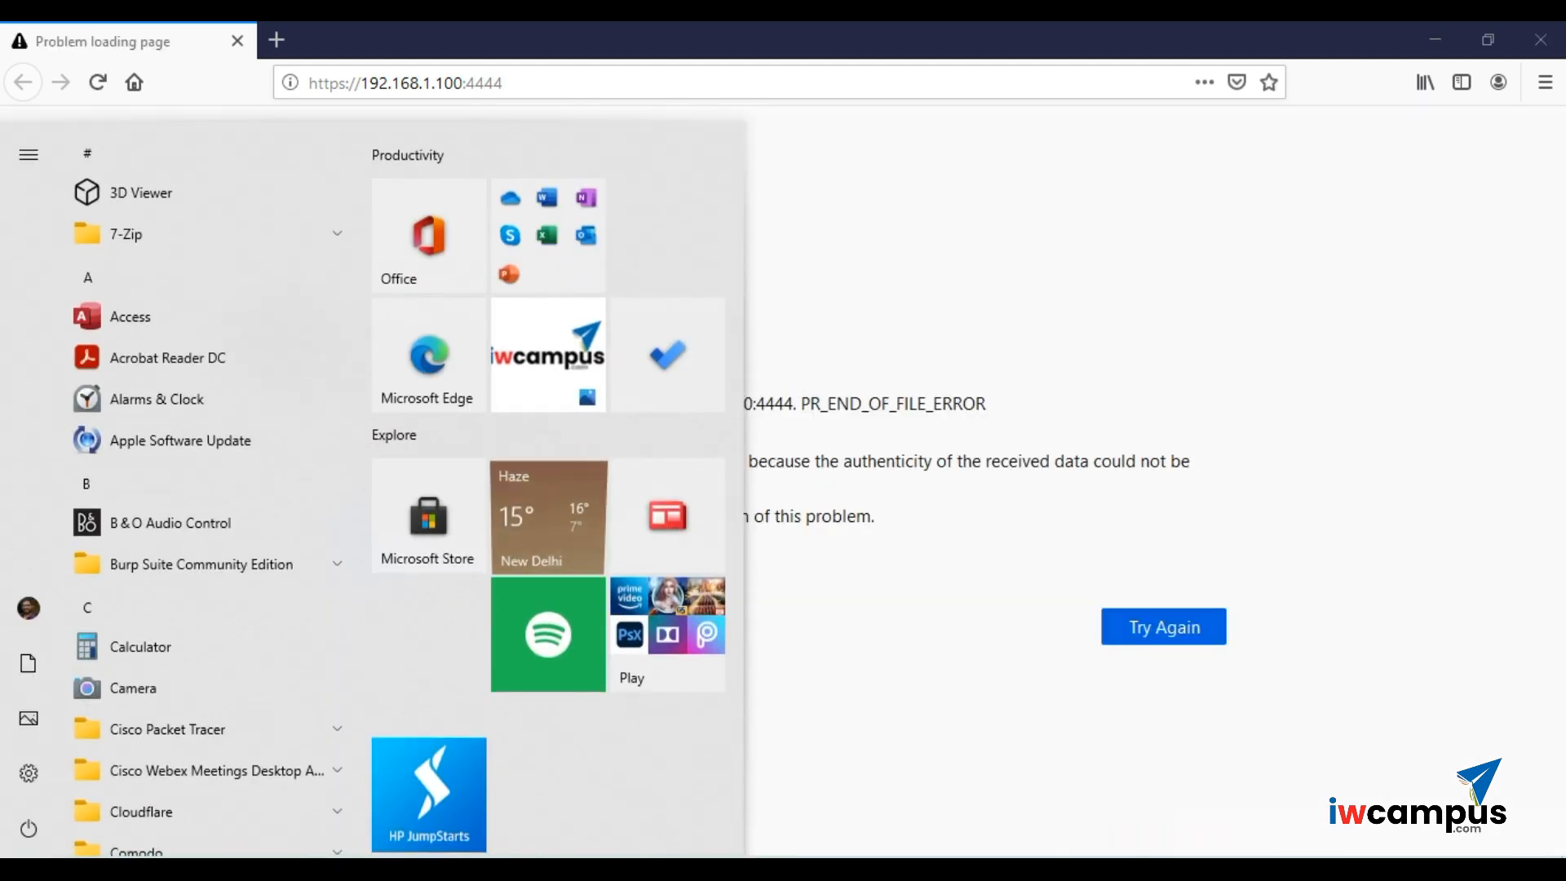
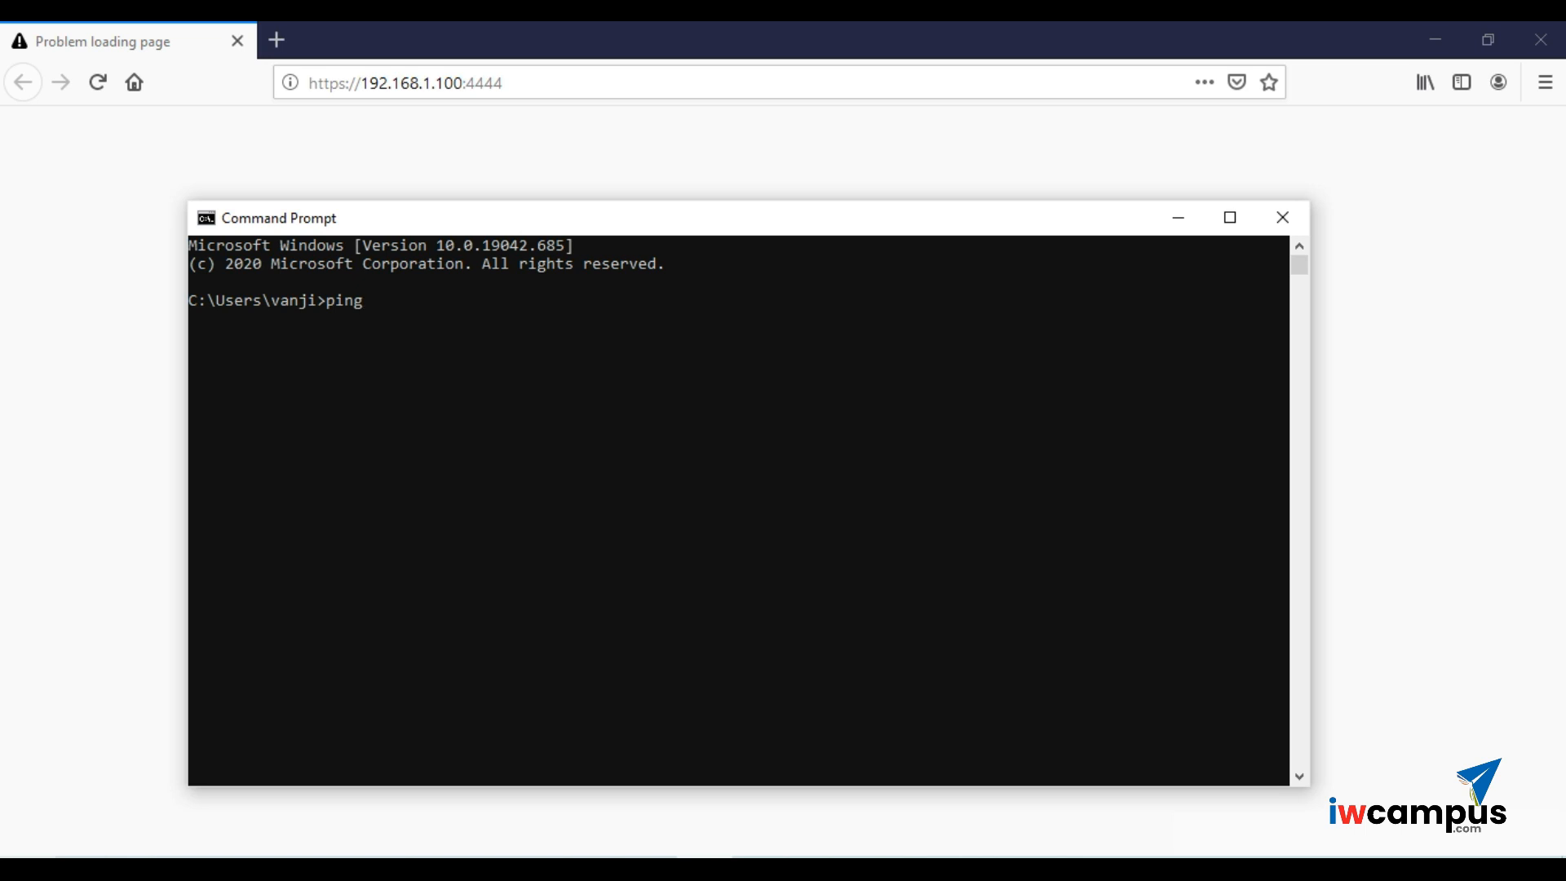
- Ping 192.168.1.100 from Command Prompt for three replies, then return to Firefox's address bar
type("68.1.100")
key("Return")
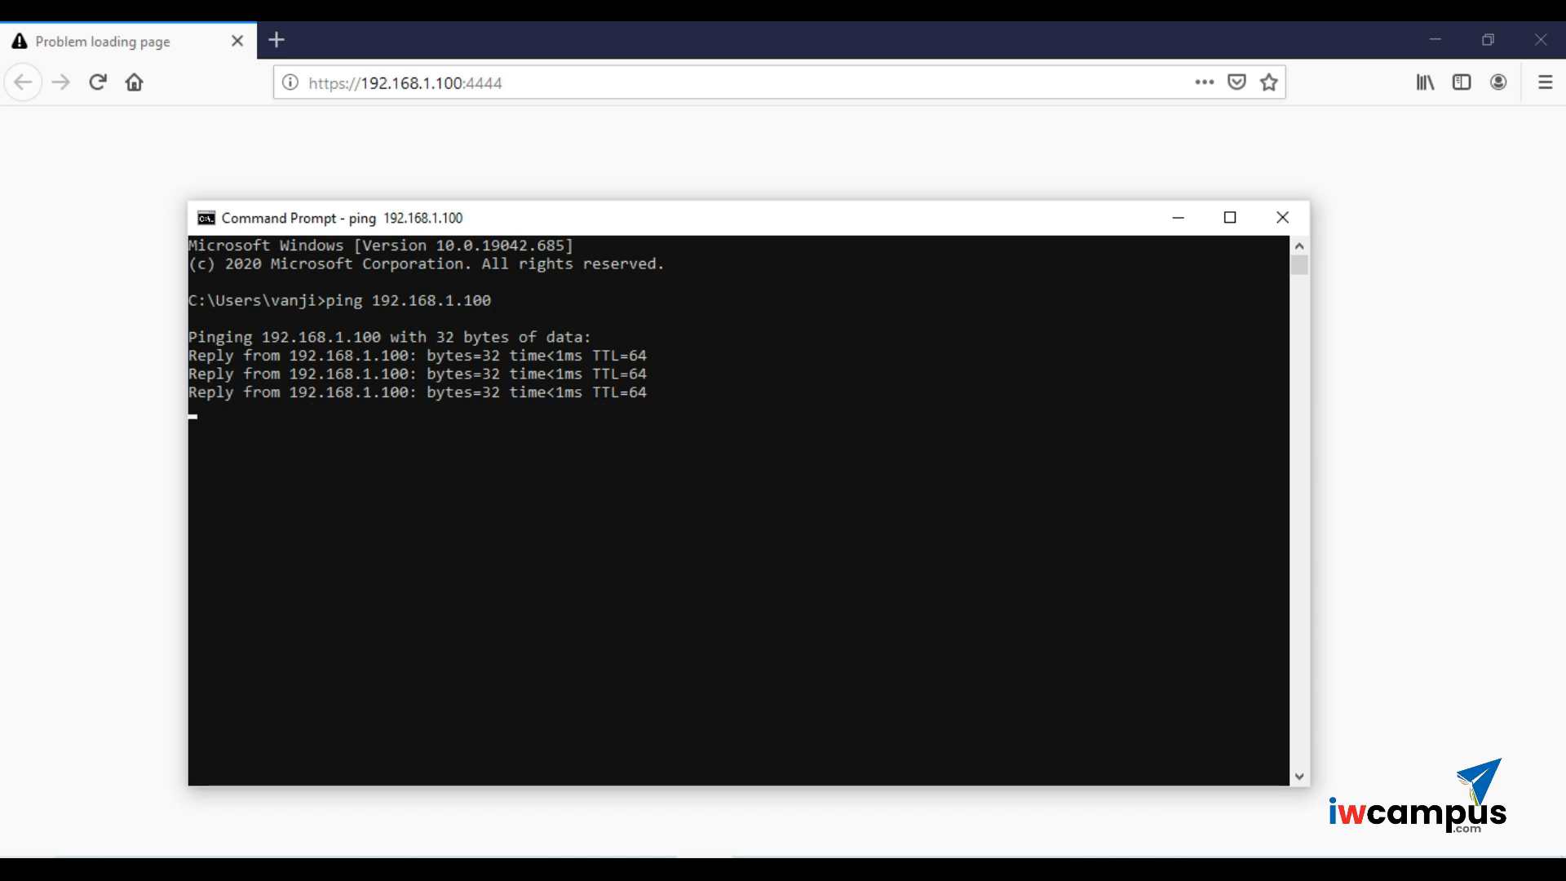
key("ctrl+c")
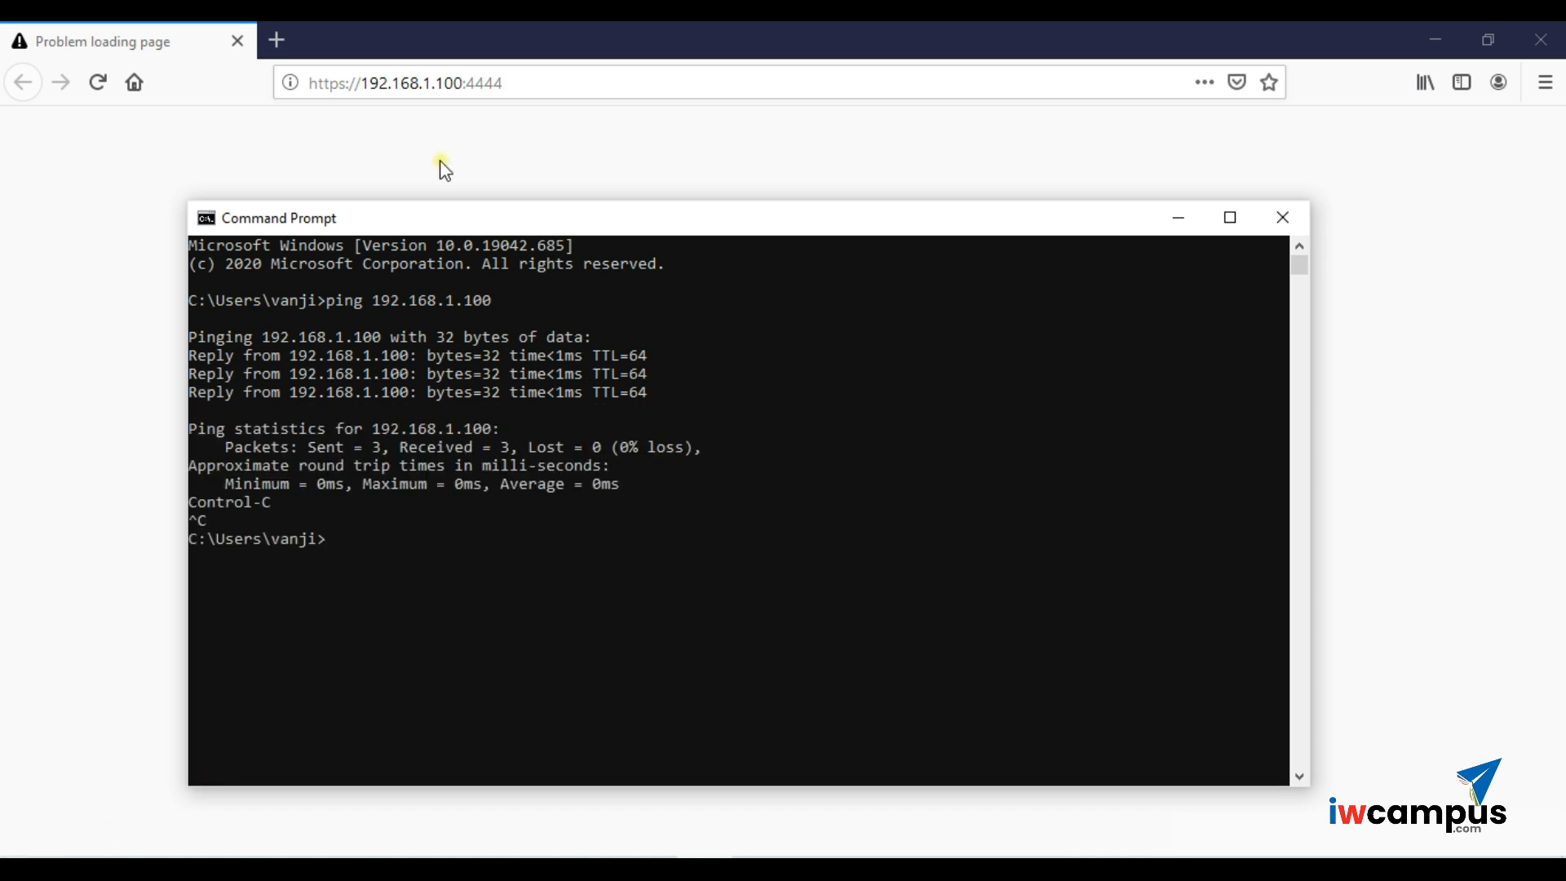
left_click(439, 160)
left_click(535, 80)
- Reload the appliance address and open its certificate through the site information security details
key("Return")
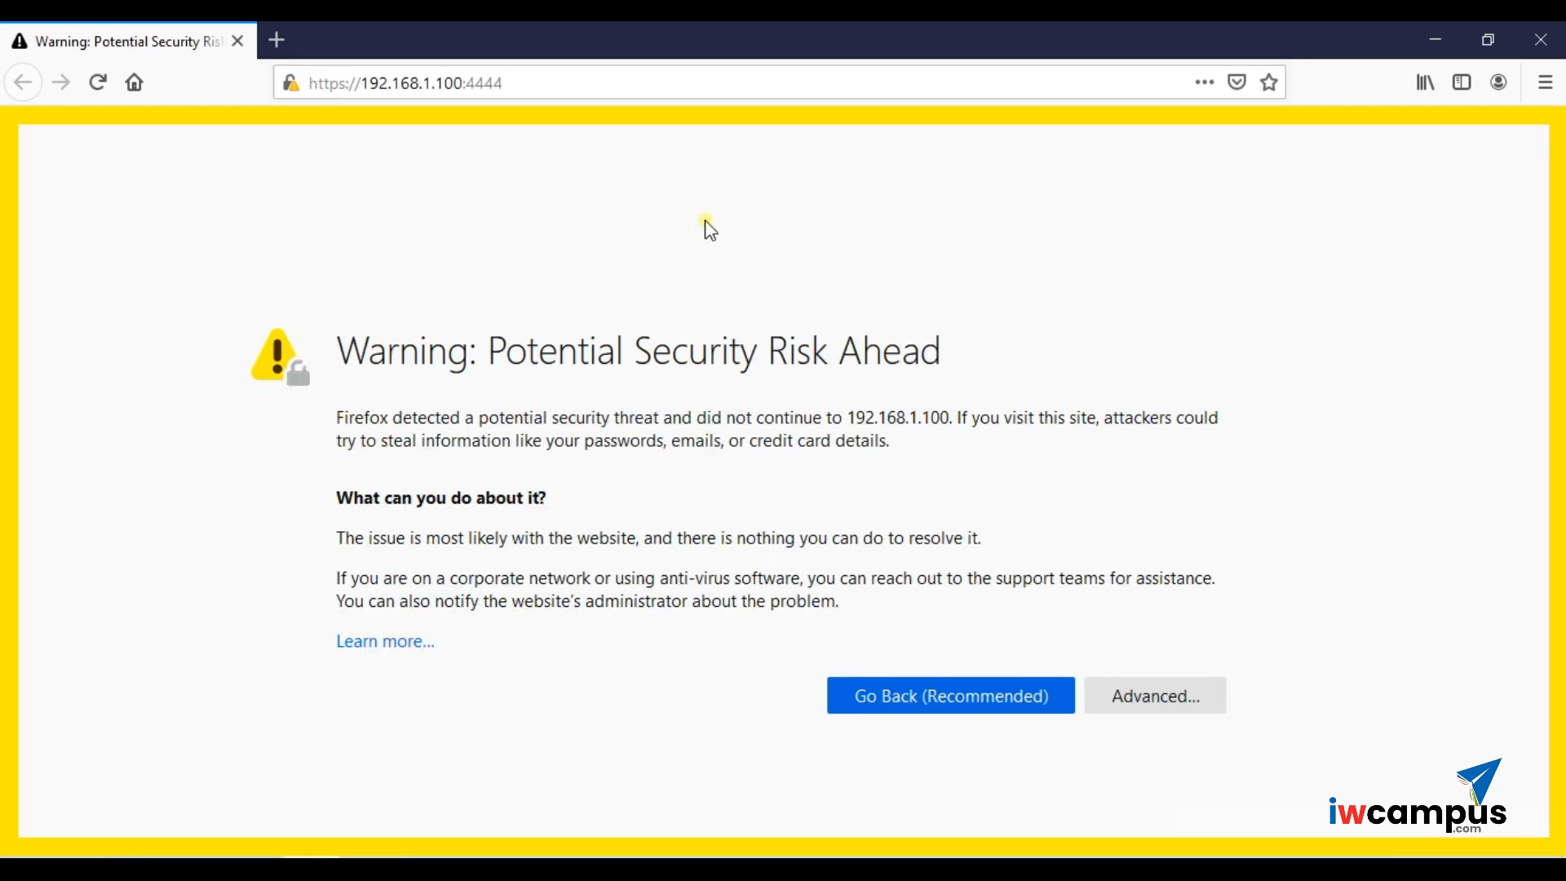
left_click(1158, 710)
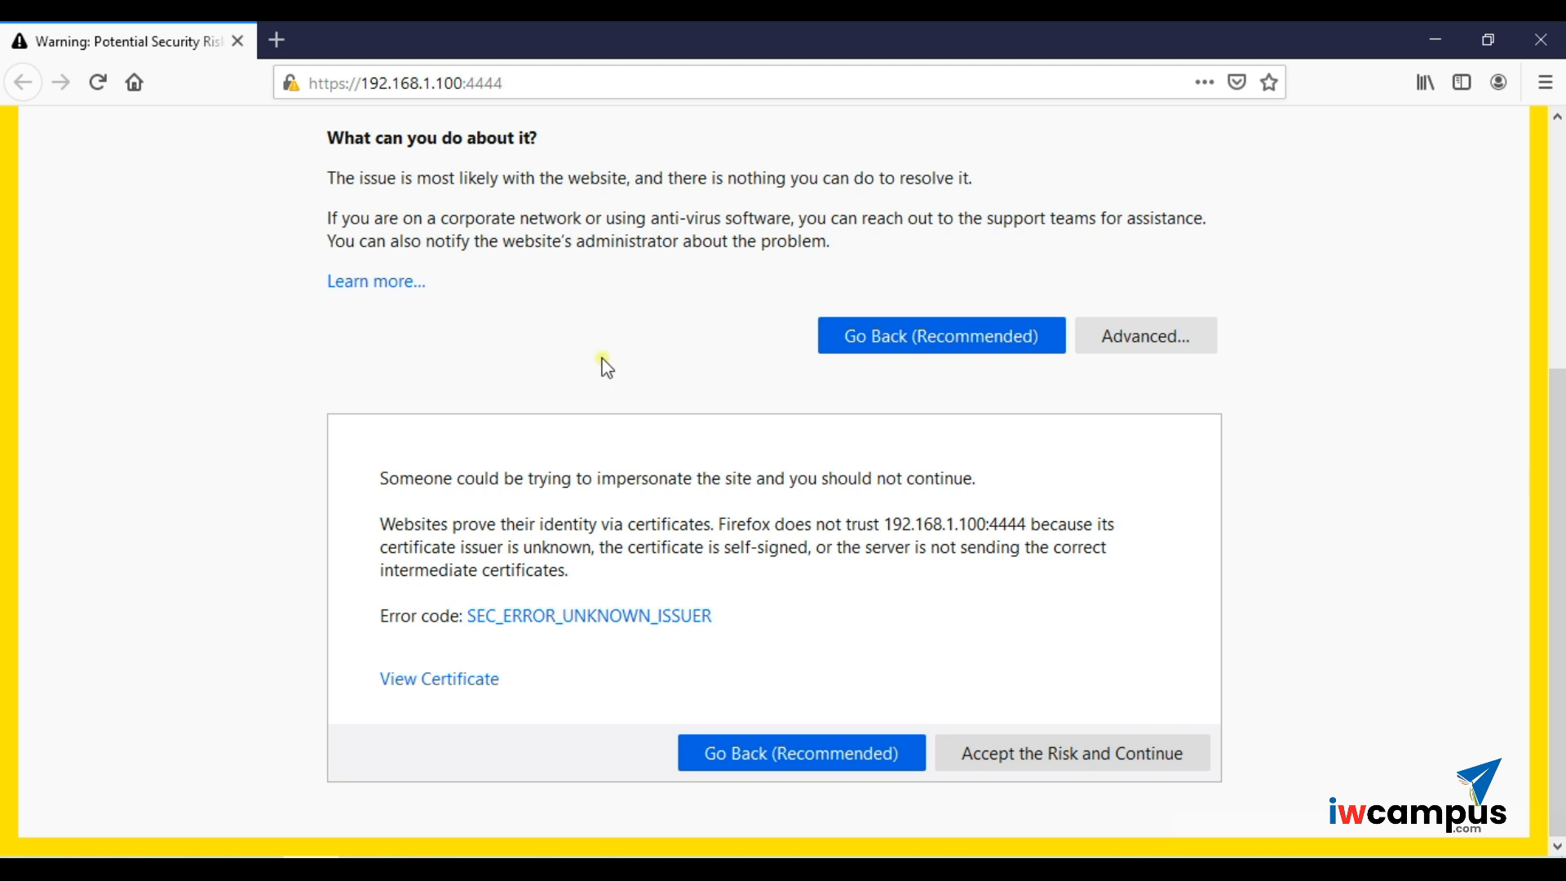
left_click(291, 83)
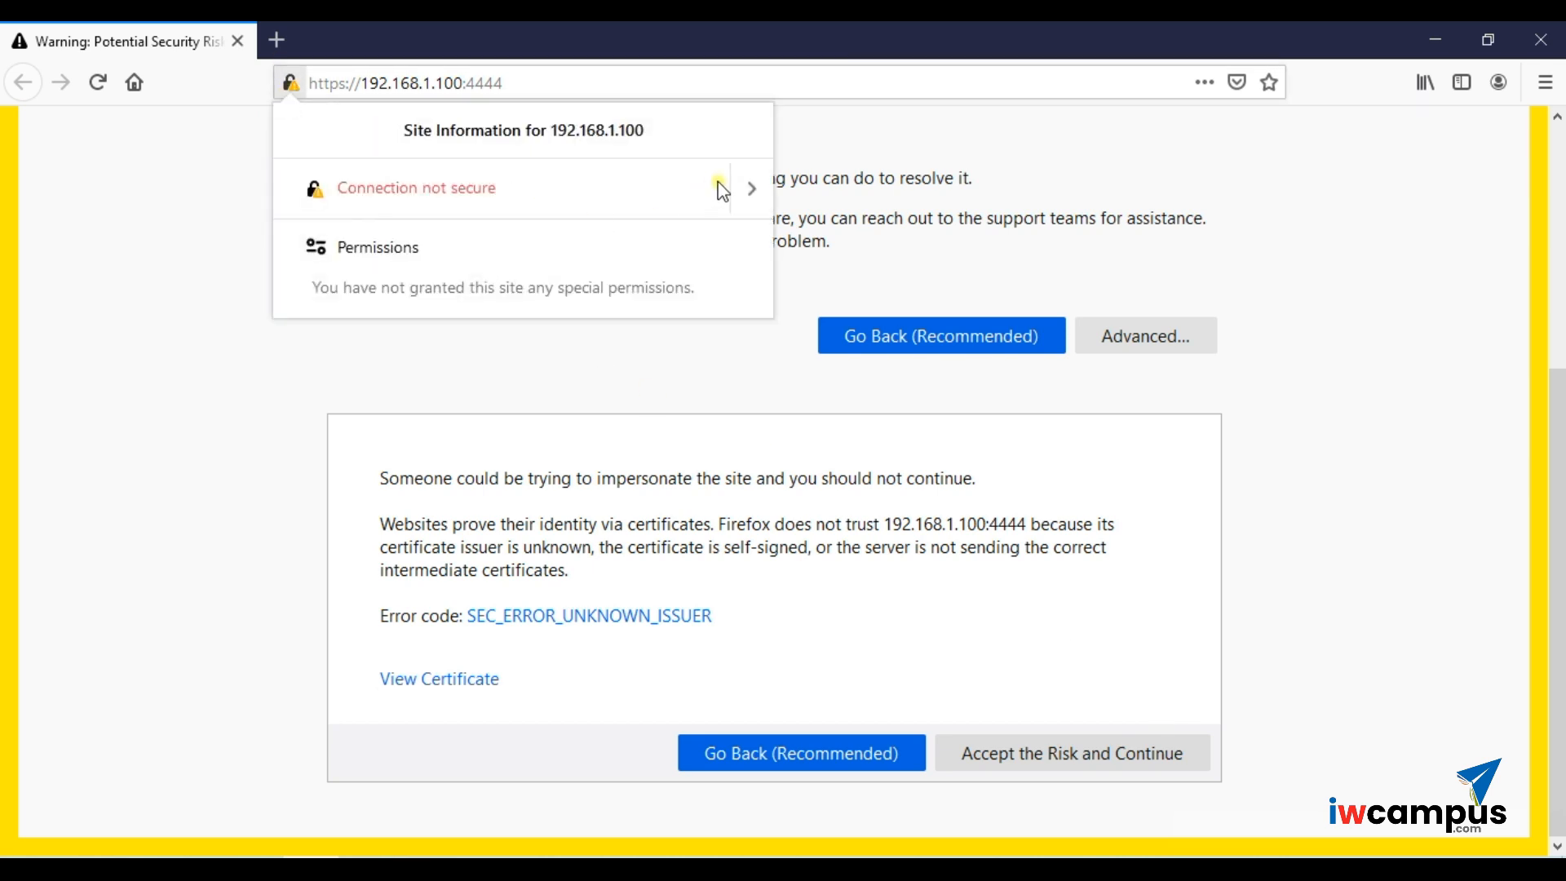
left_click(743, 189)
left_click(561, 327)
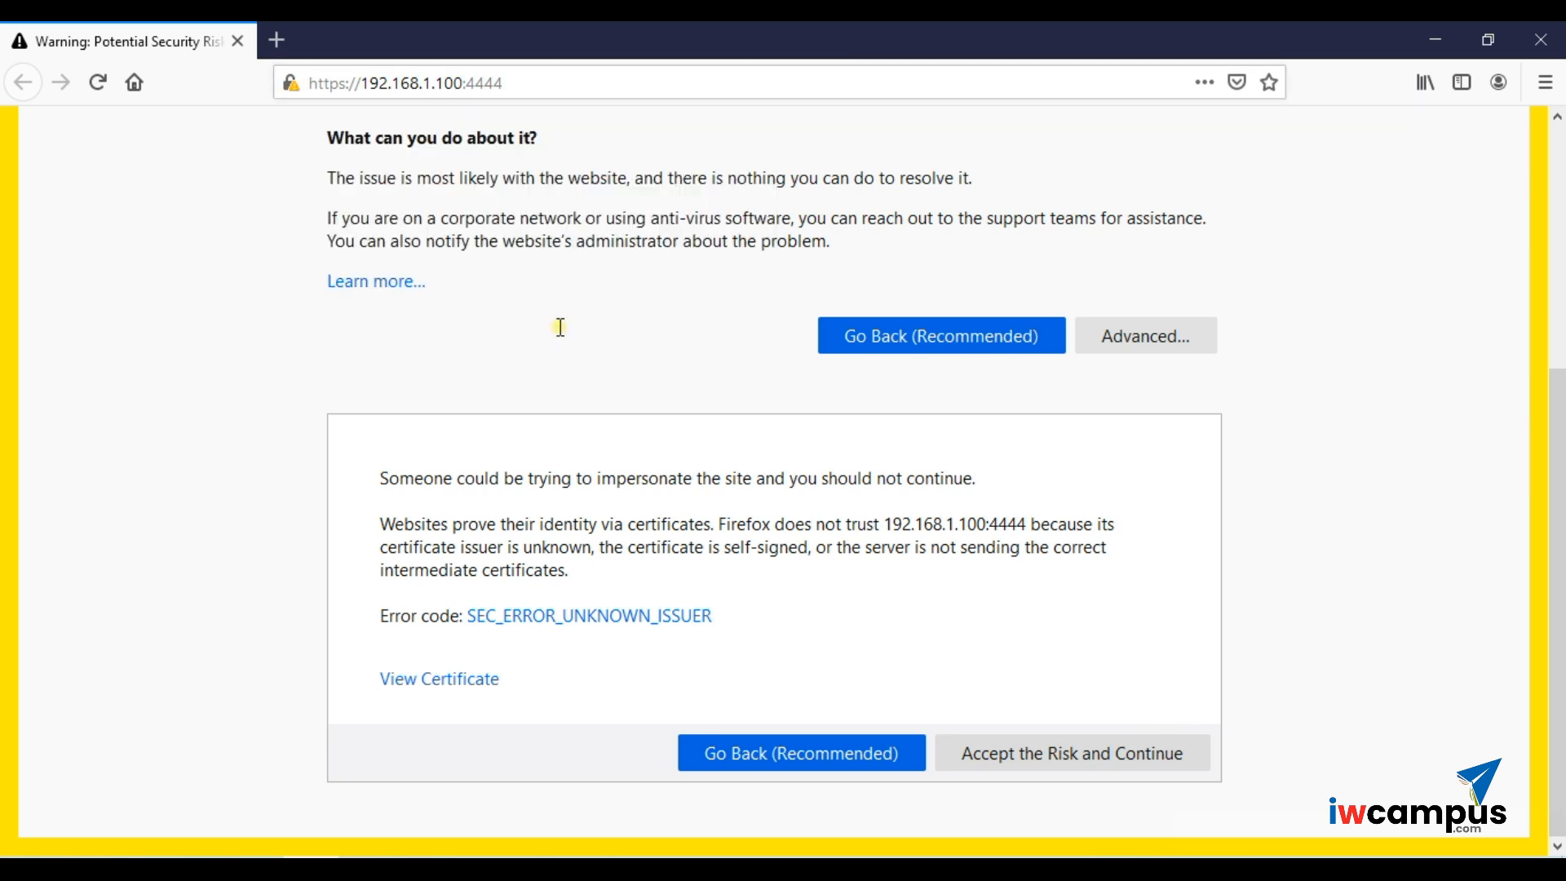
left_click(654, 238)
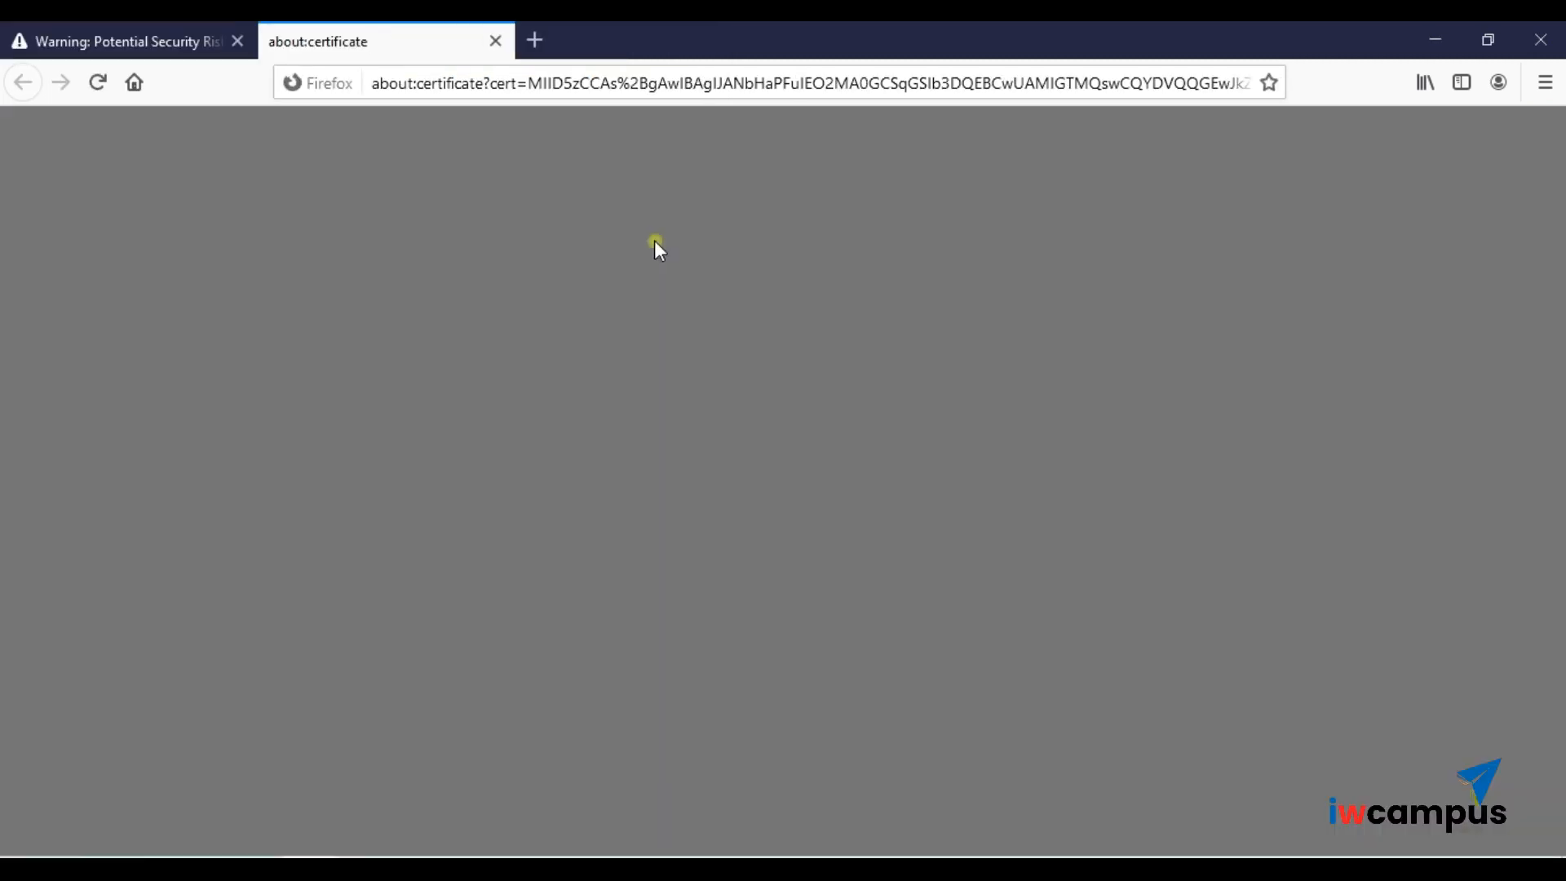
- Review the Sophos Default CA certificate for host.domain.example, then return to the warning tab
scroll(709, 553, "down", 1)
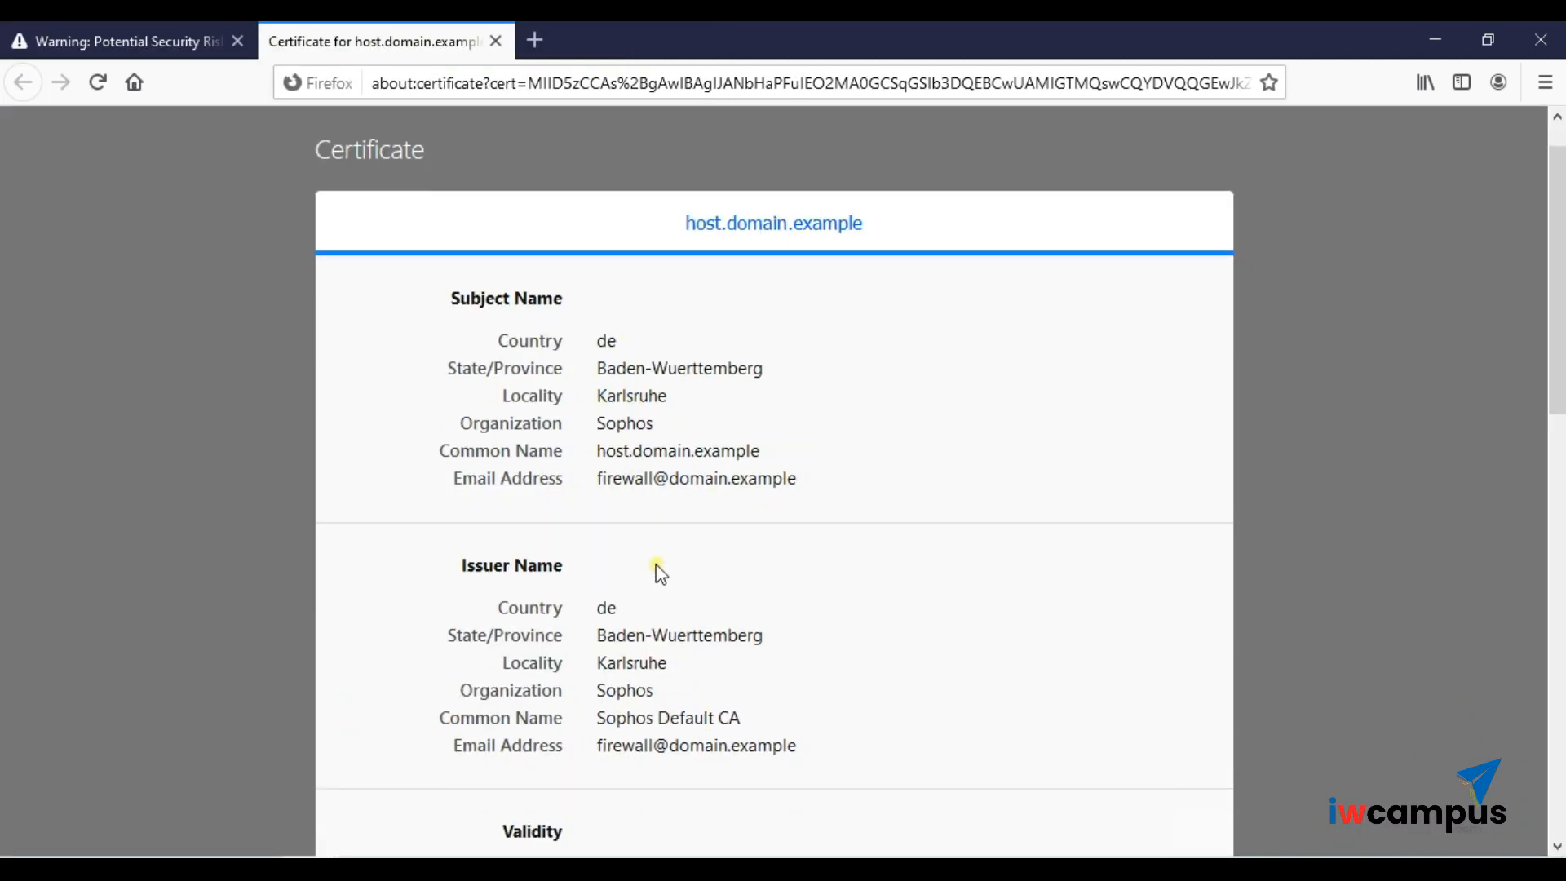
scroll(662, 558, "down", 8)
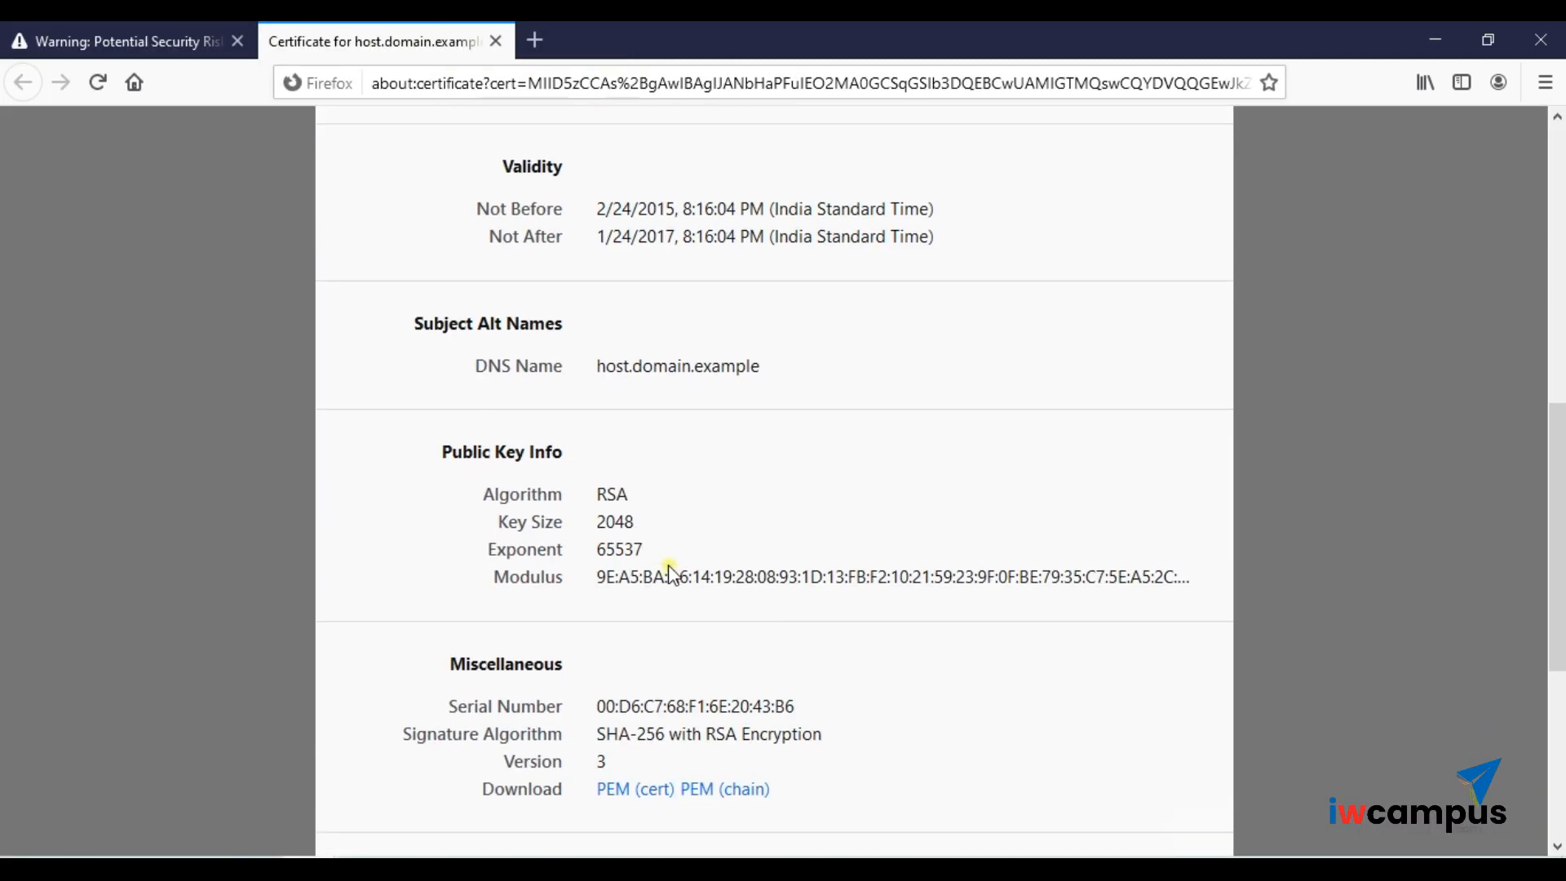
scroll(740, 550, "down", 5)
scroll(737, 562, "up", 8)
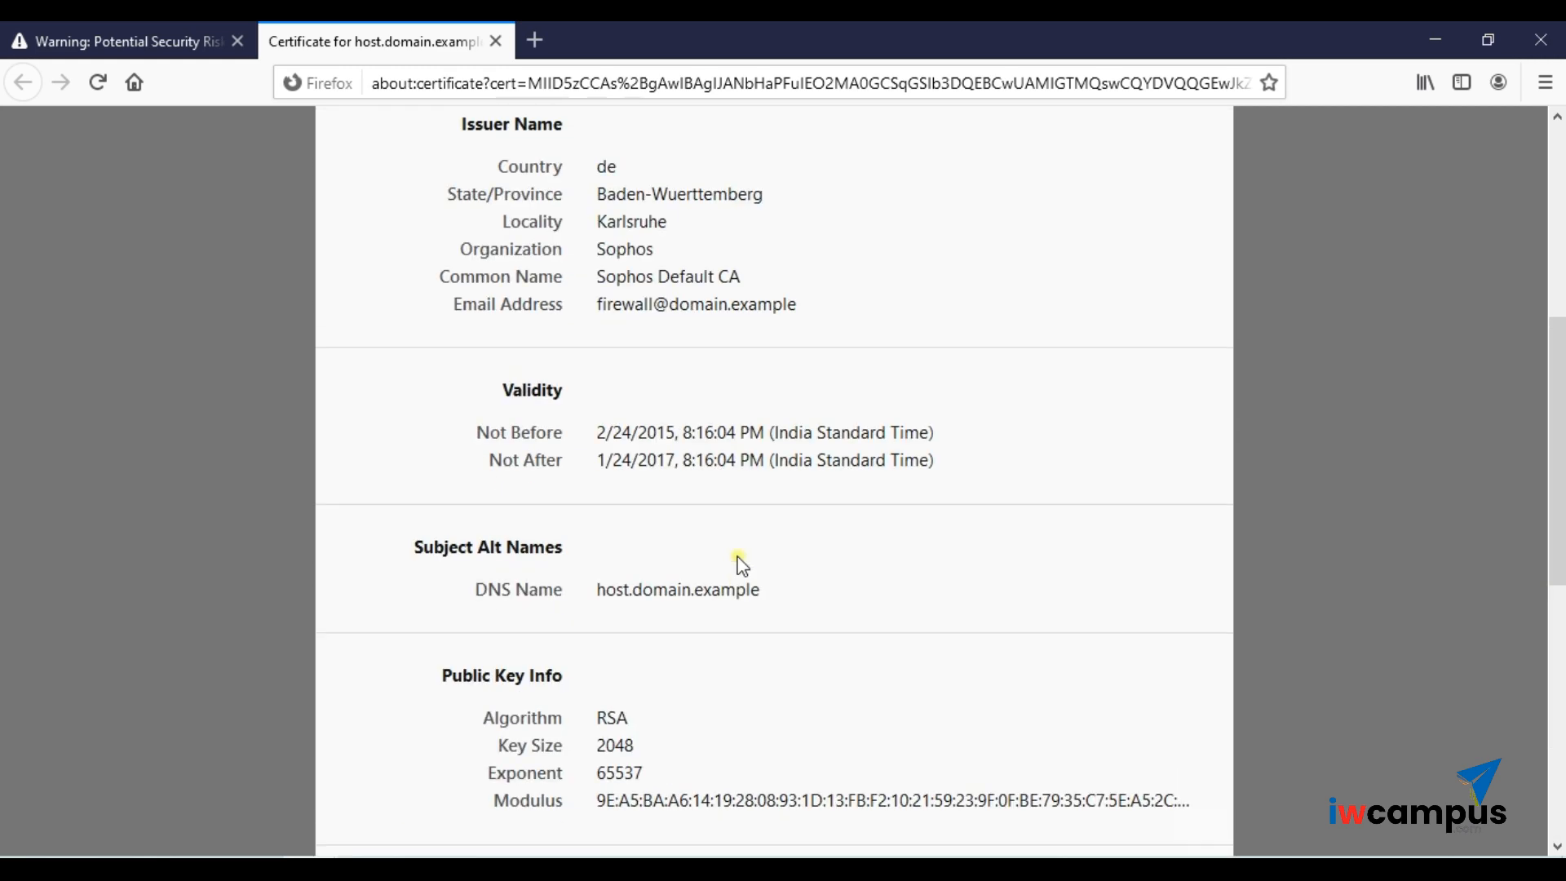
scroll(739, 561, "down", 8)
scroll(739, 561, "up", 8)
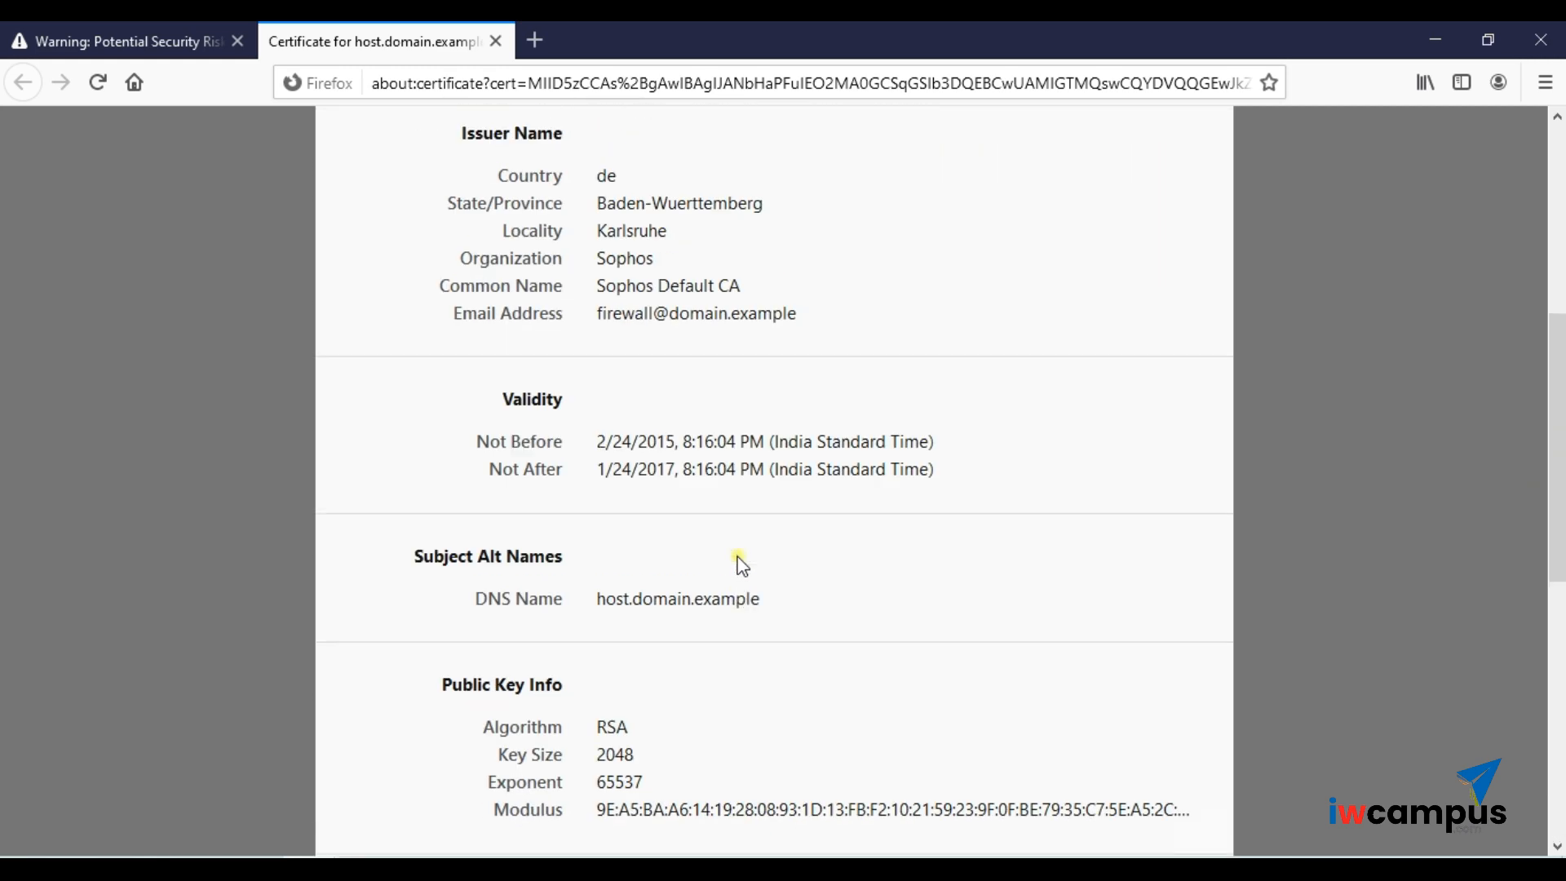
scroll(740, 563, "up", 6)
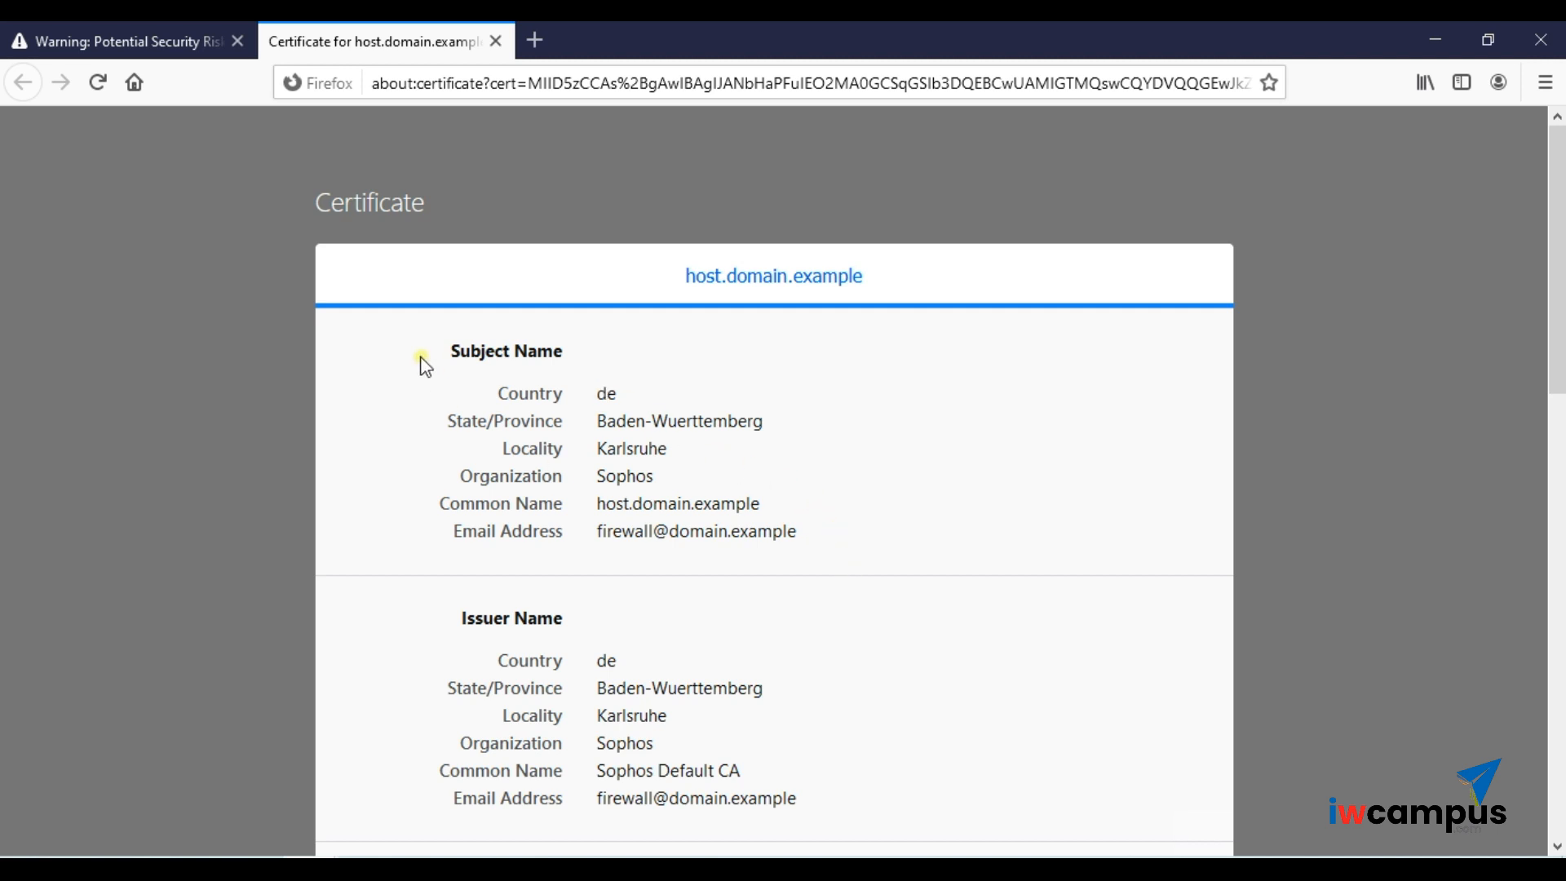
left_click(167, 40)
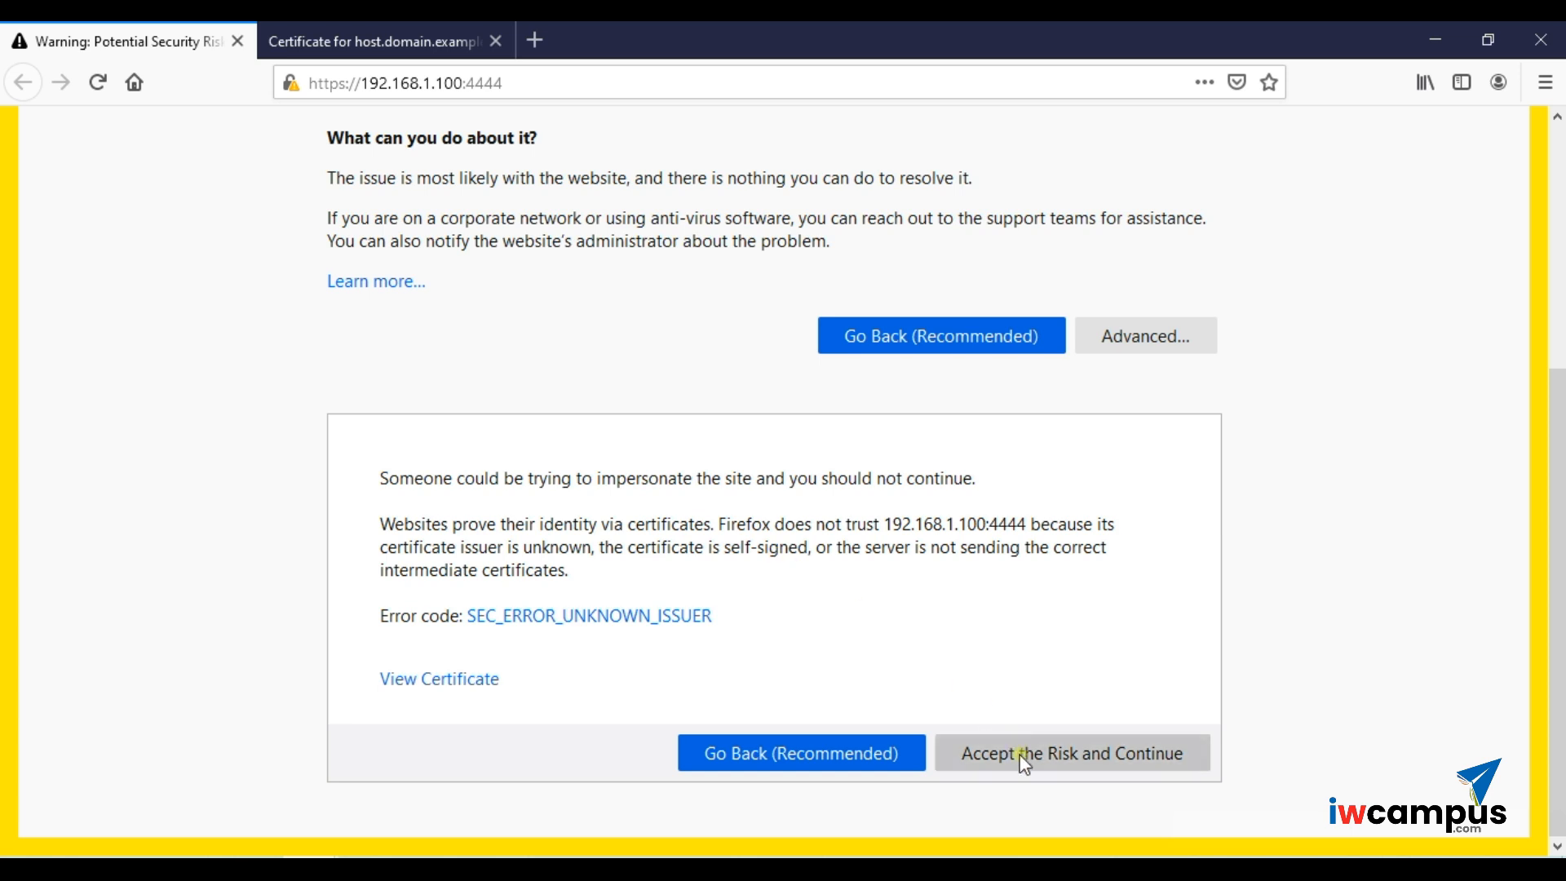
- Accept the certificate risk, recheck the certificate tab, and dismiss WebAdmin's Internal Server Error
left_click(1060, 775)
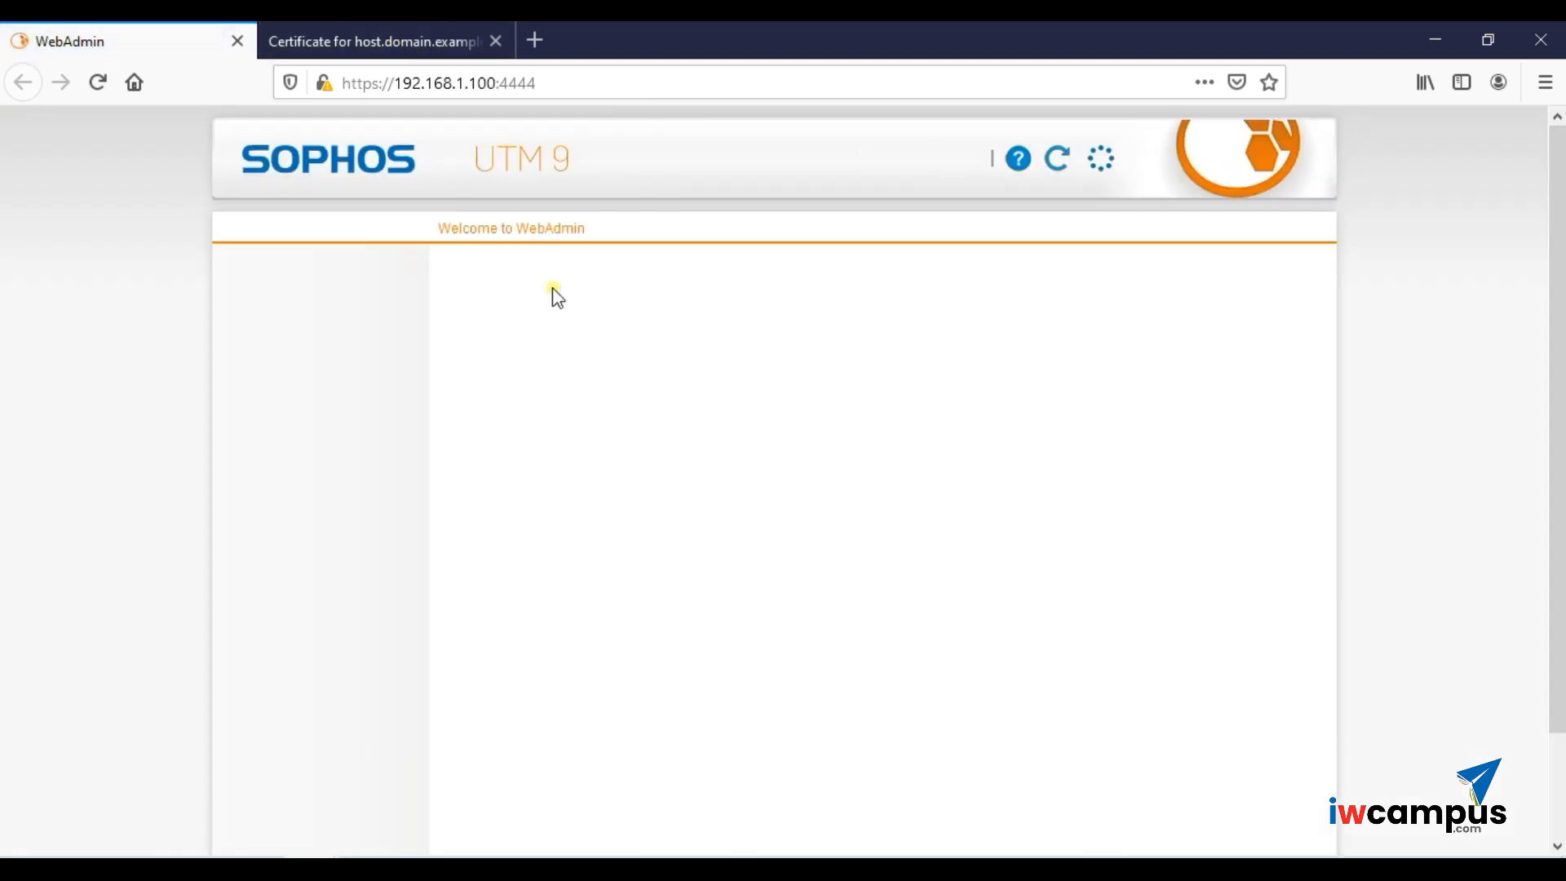
left_click(419, 32)
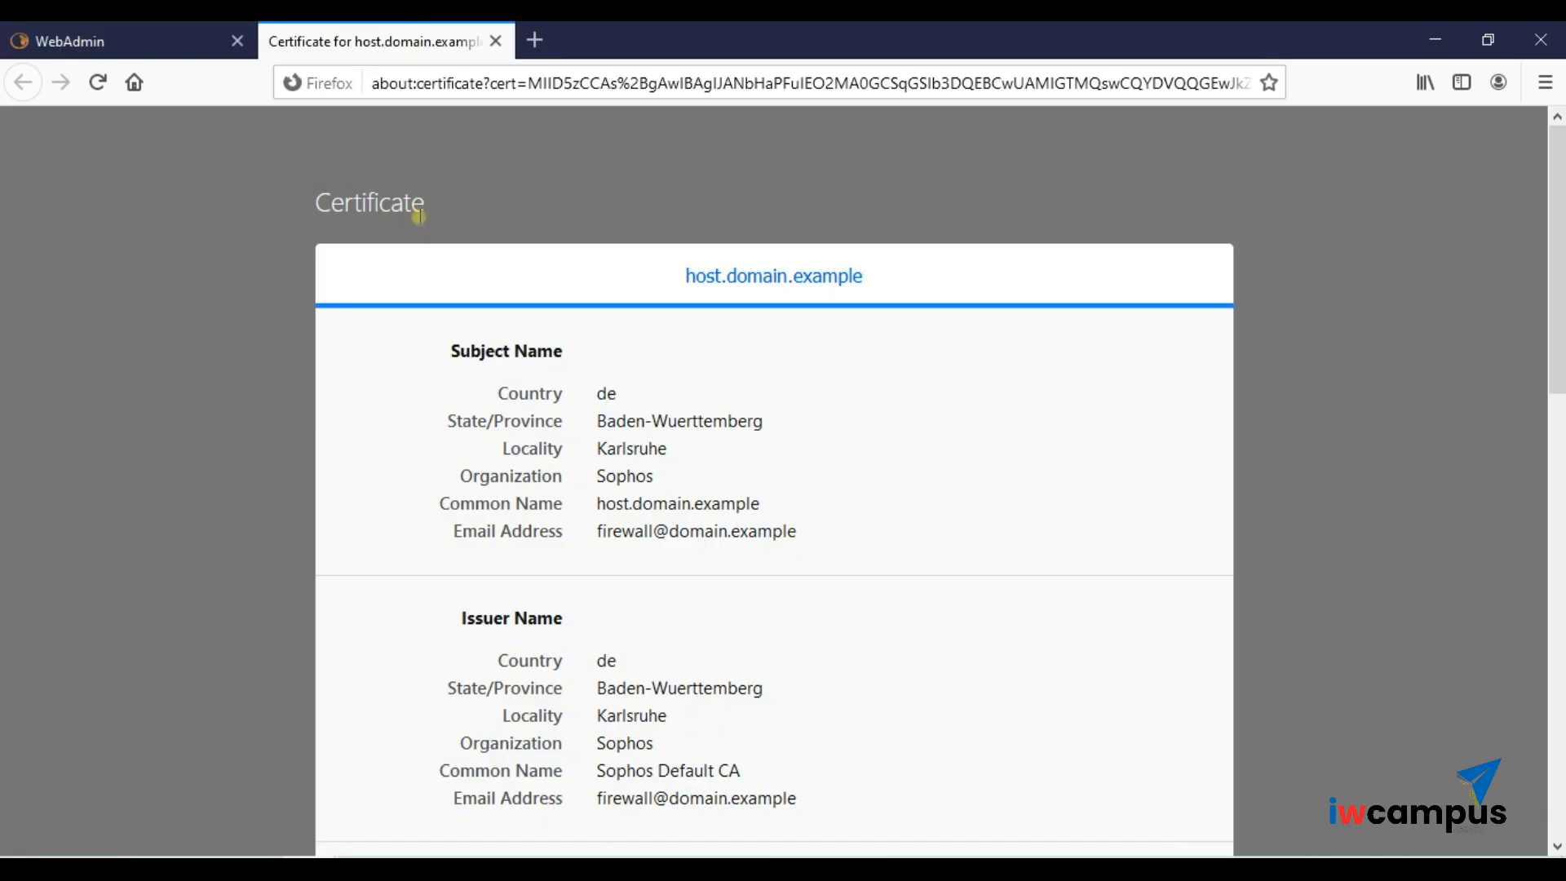
scroll(527, 532, "down", 3)
scroll(527, 533, "up", 3)
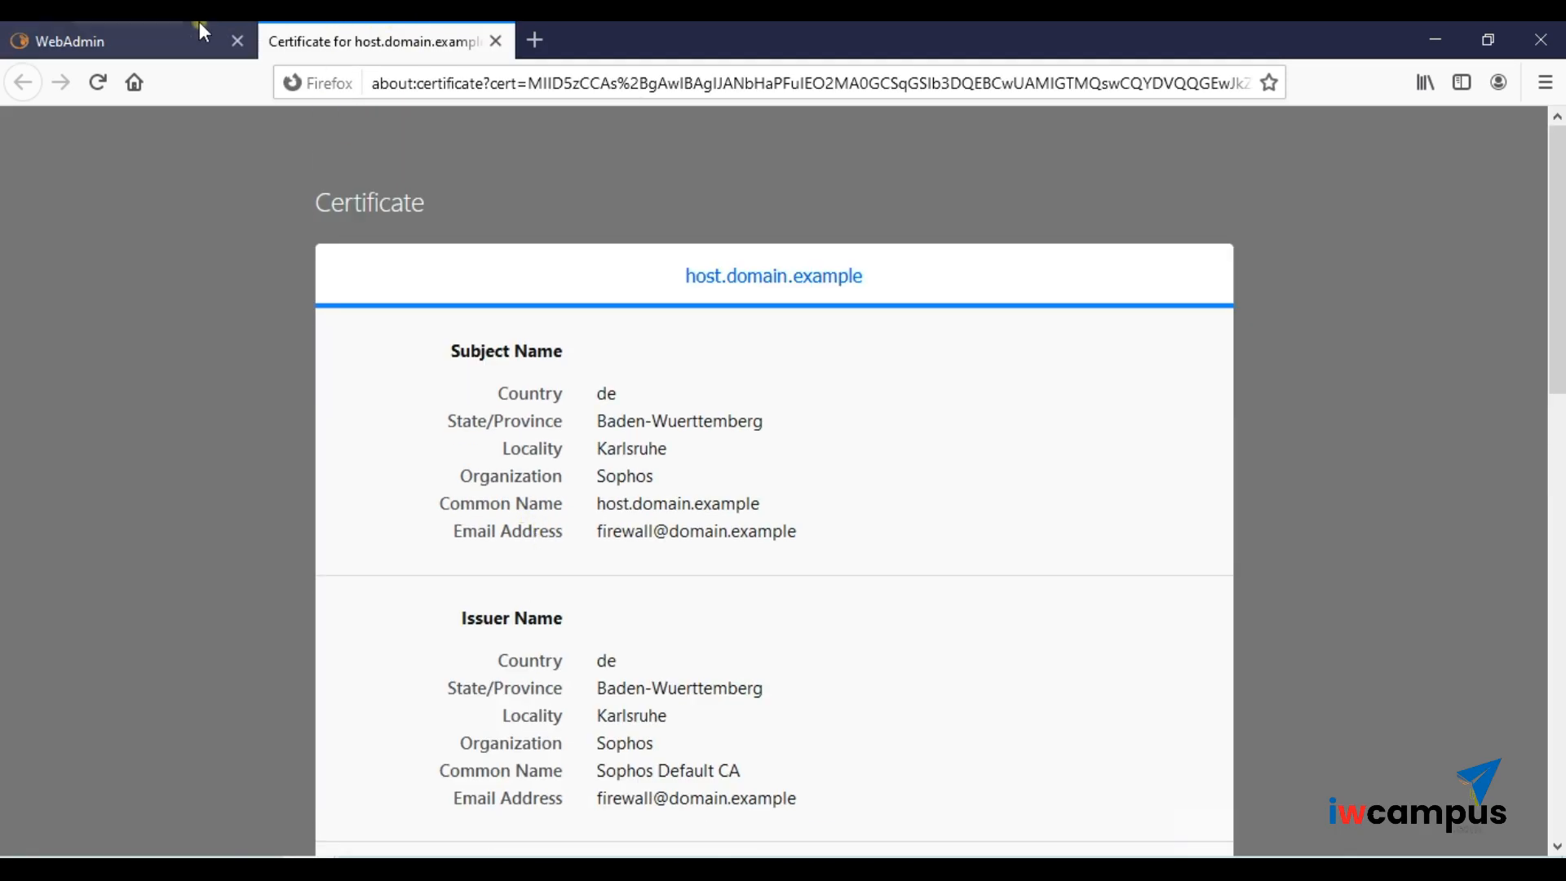
left_click(218, 28)
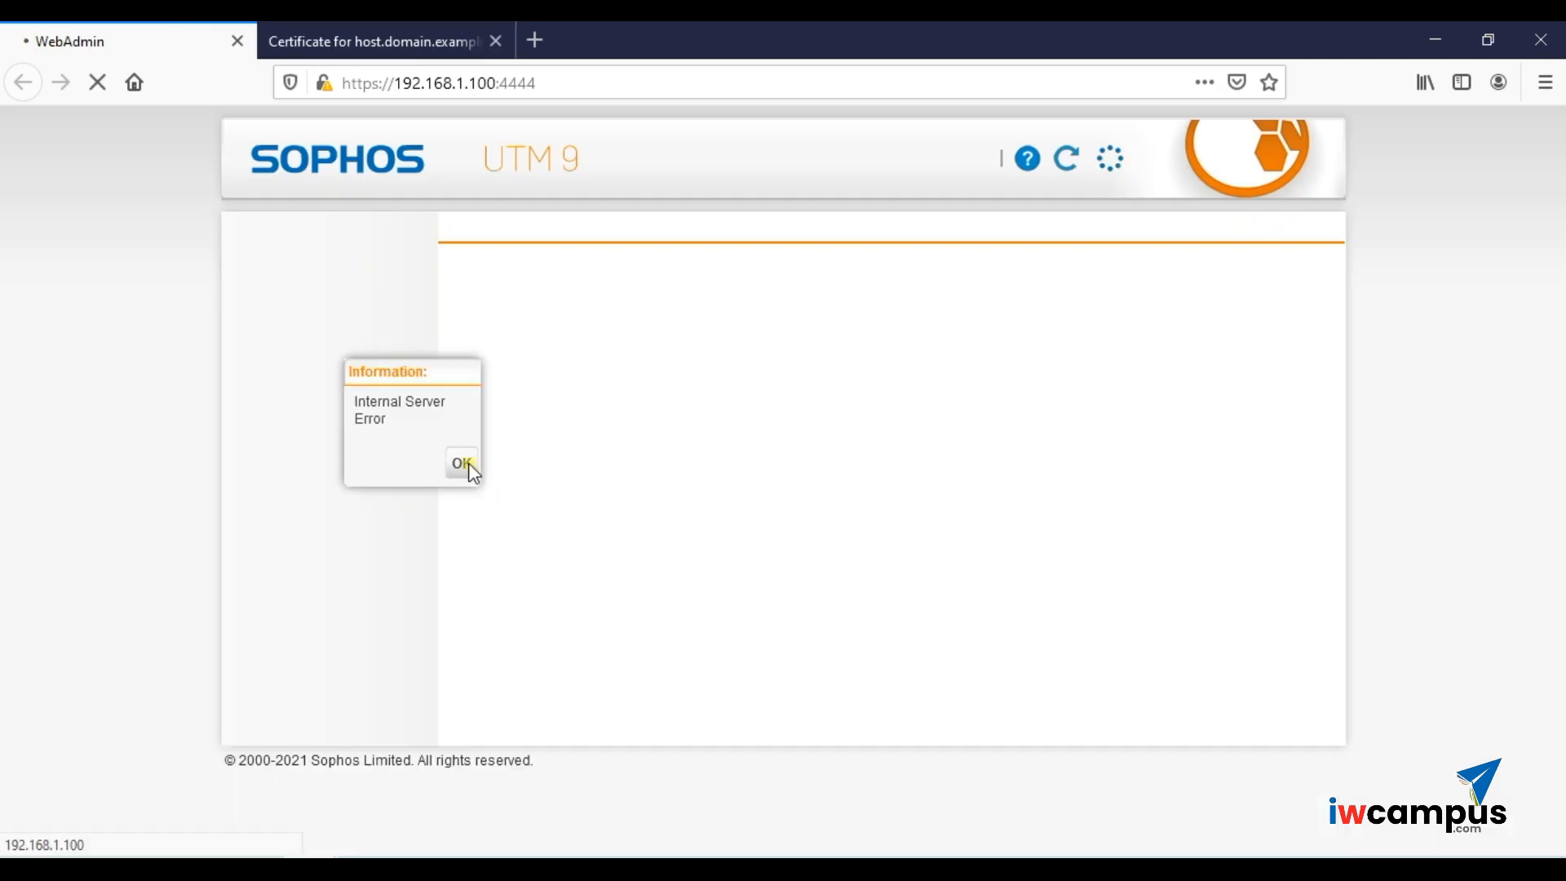
left_click(462, 464)
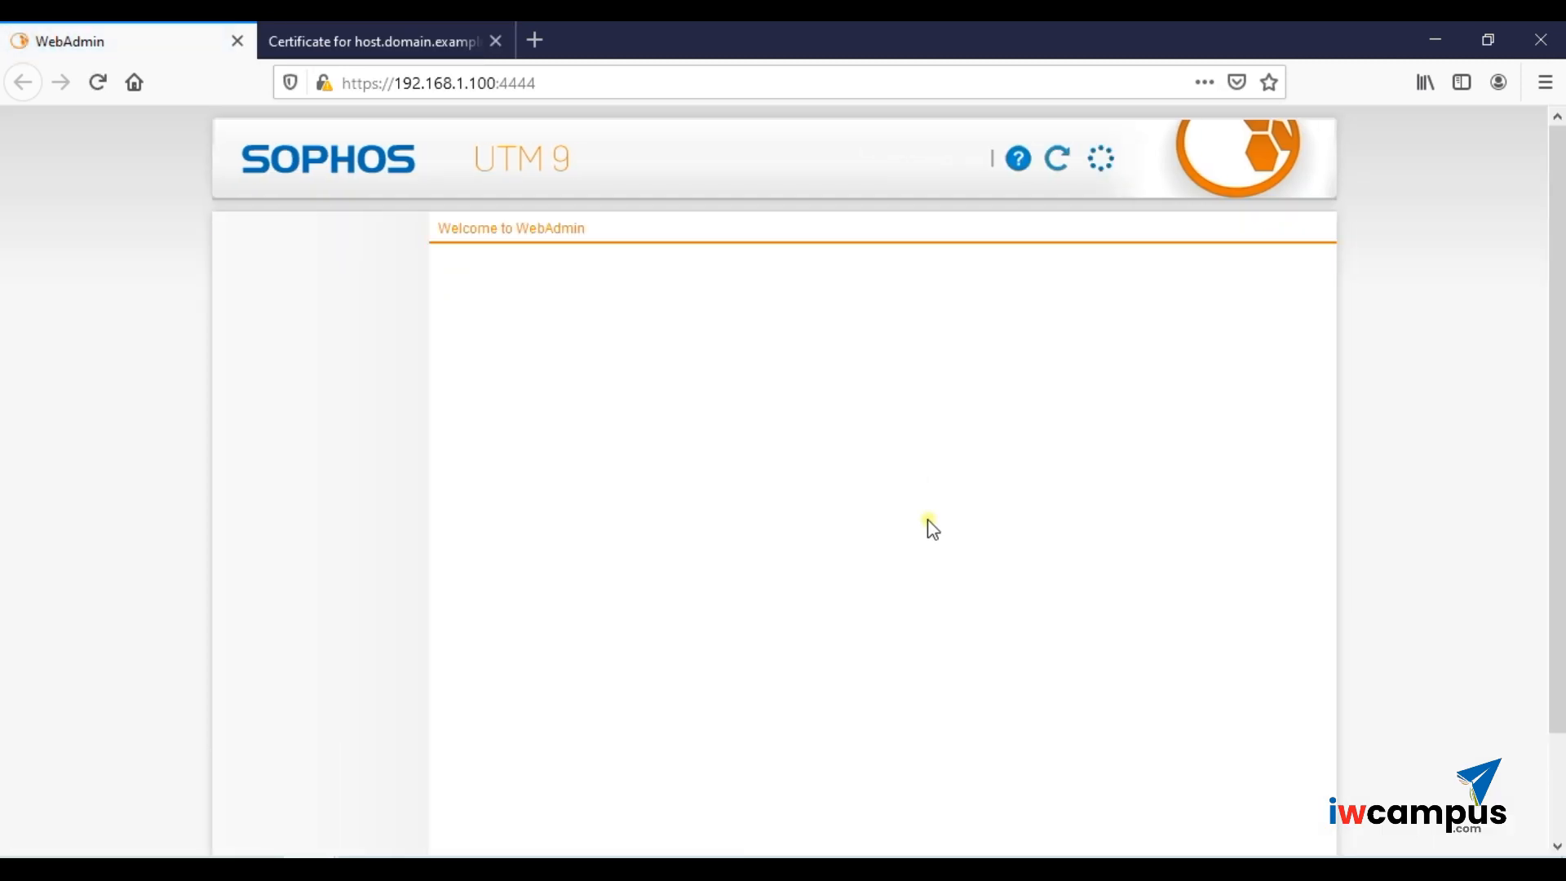
- Enter hostname fw01, organization Infowinds, city Kannur, and country India in the setup form
left_click(708, 323)
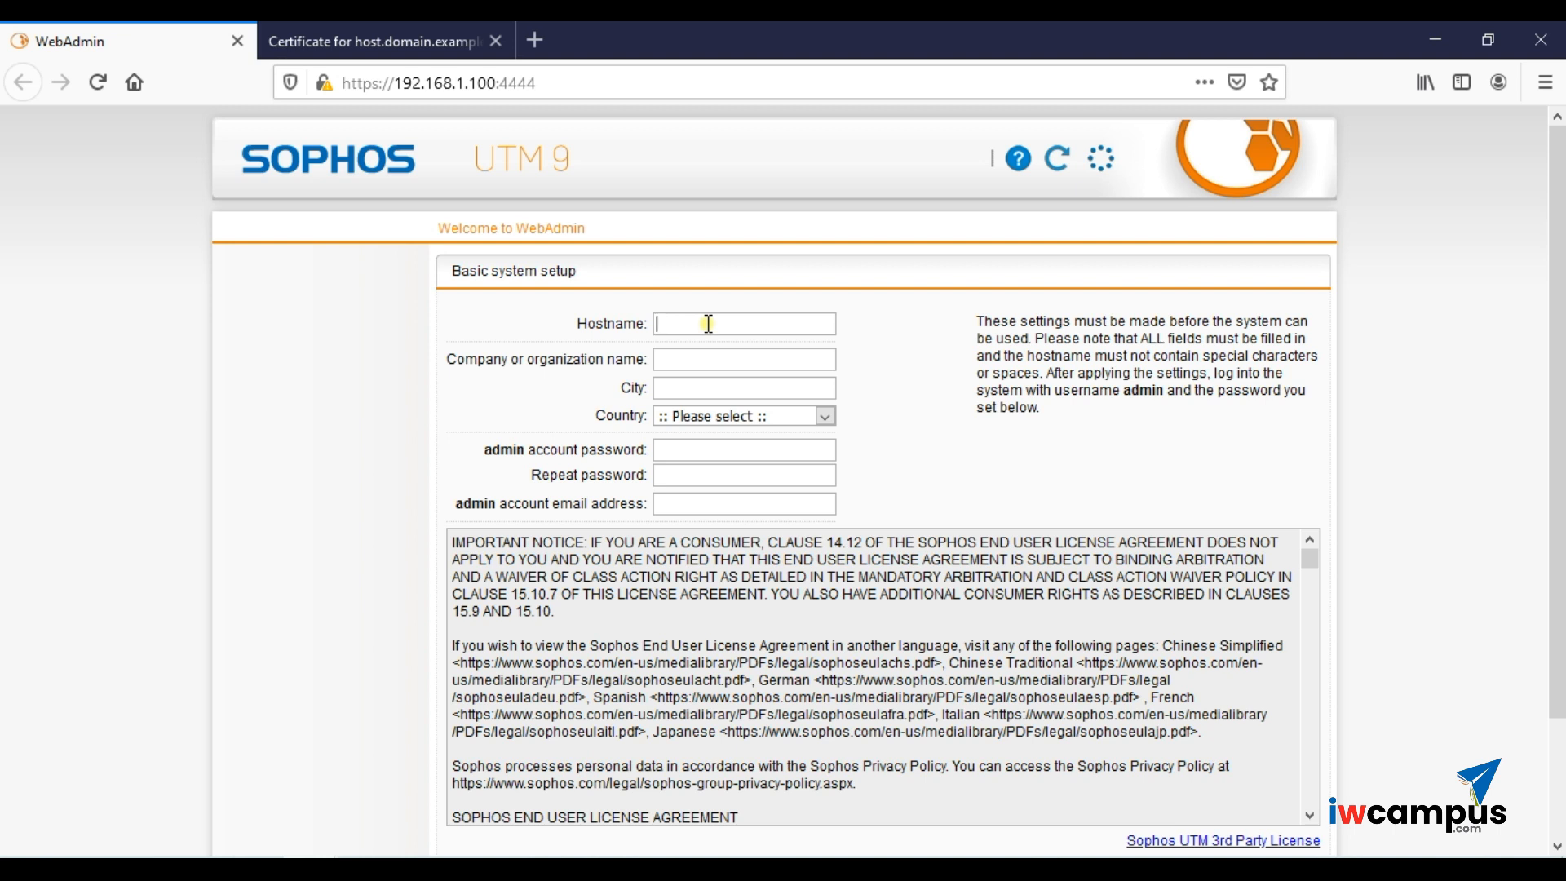
type("fw01")
left_click(714, 363)
type("Infowinds")
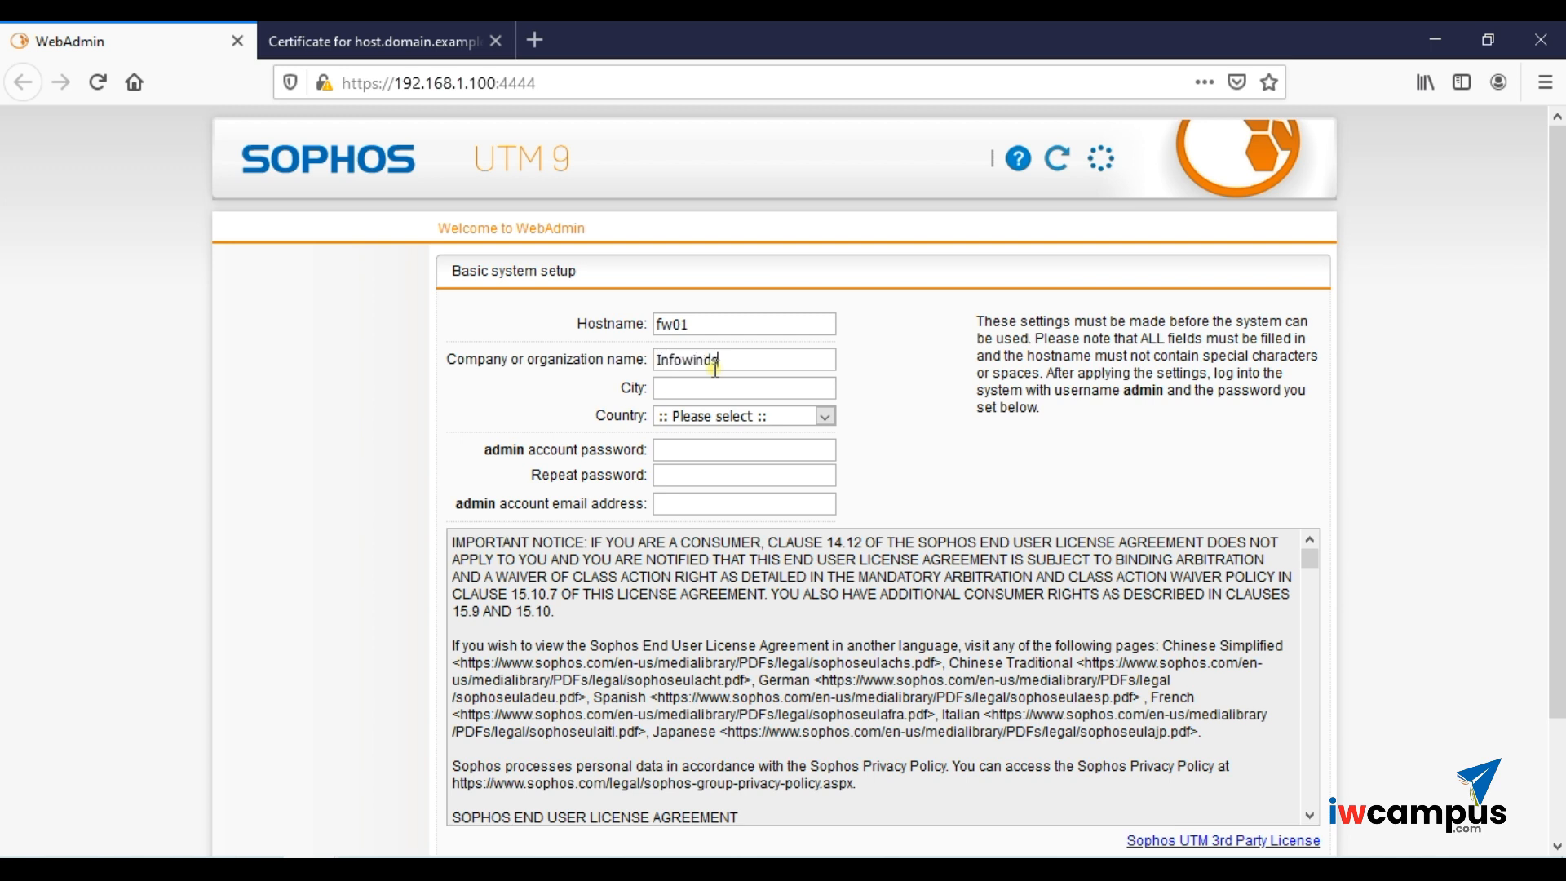
left_click(738, 396)
type("Kannur")
key("Tab")
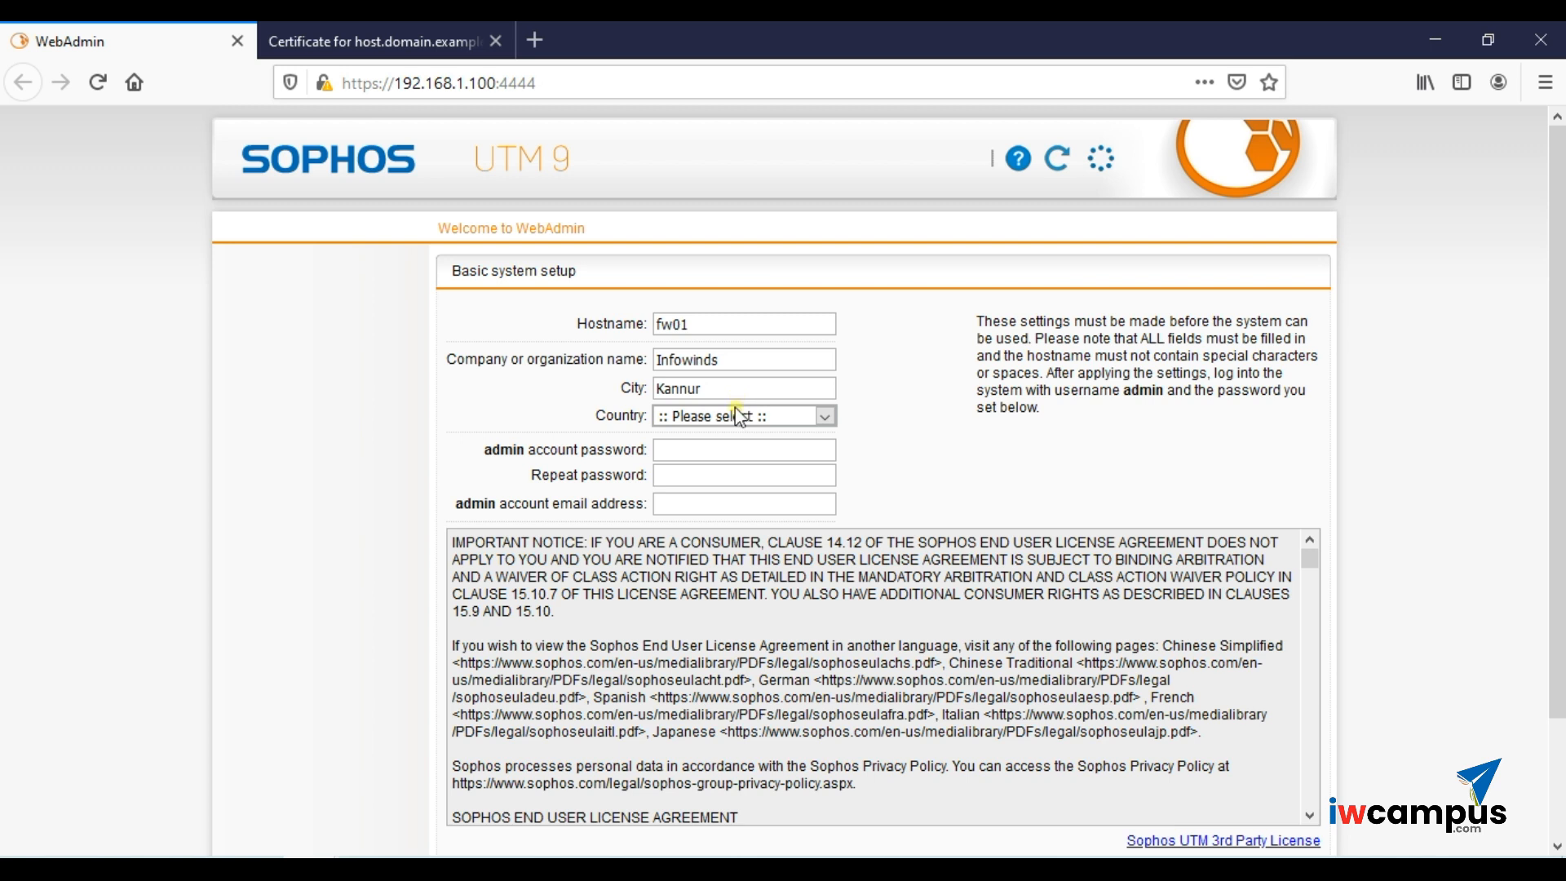
left_click(738, 417)
type("india")
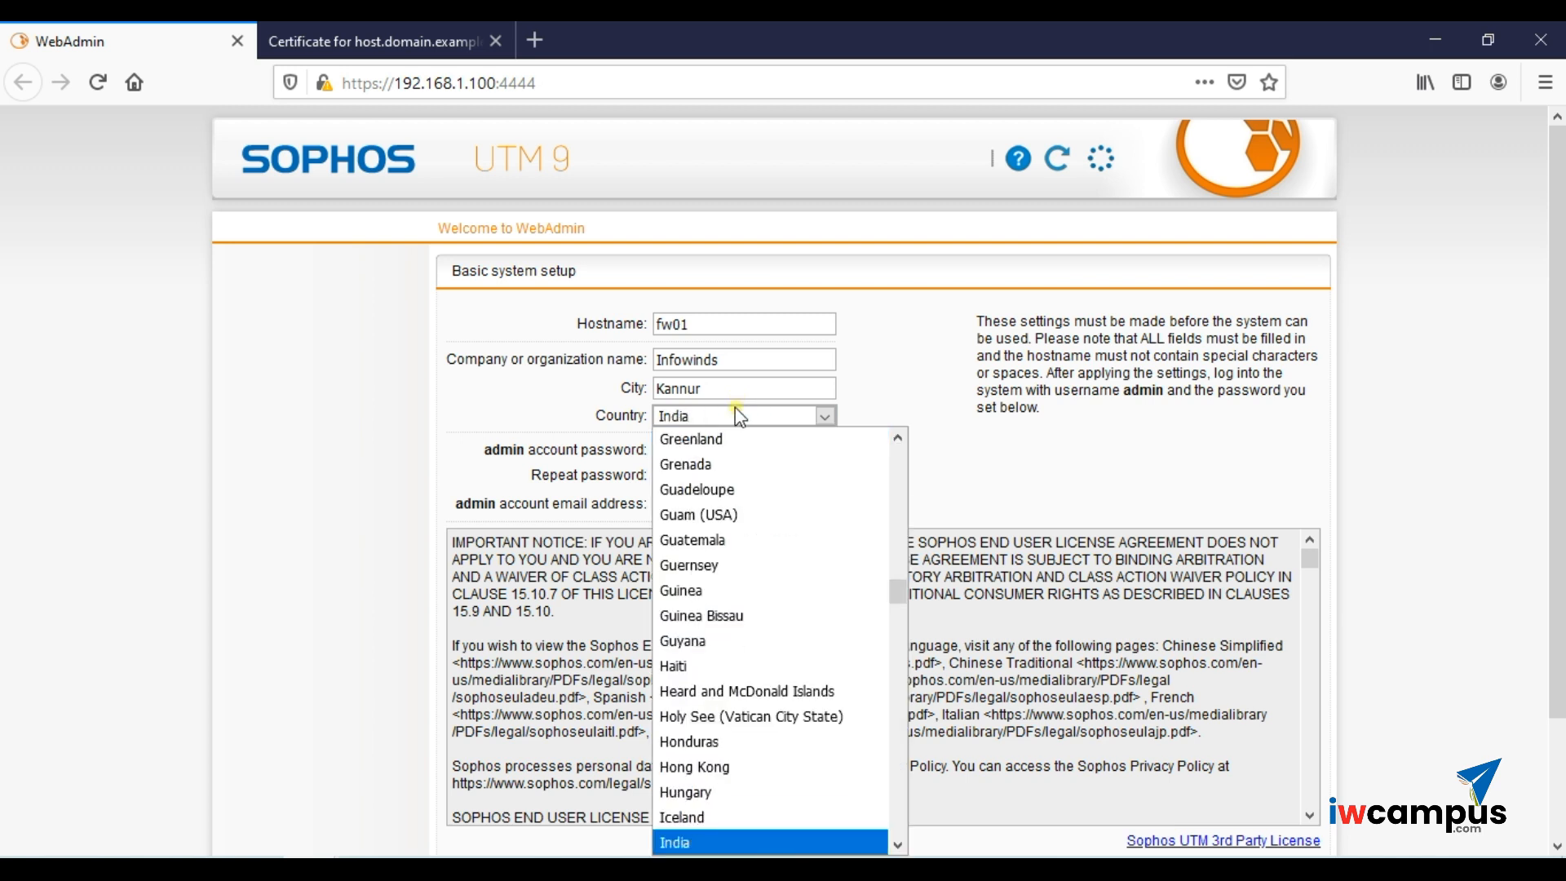
key("Return")
- Set and confirm the admin account password, leaving the email field empty
left_click(736, 460)
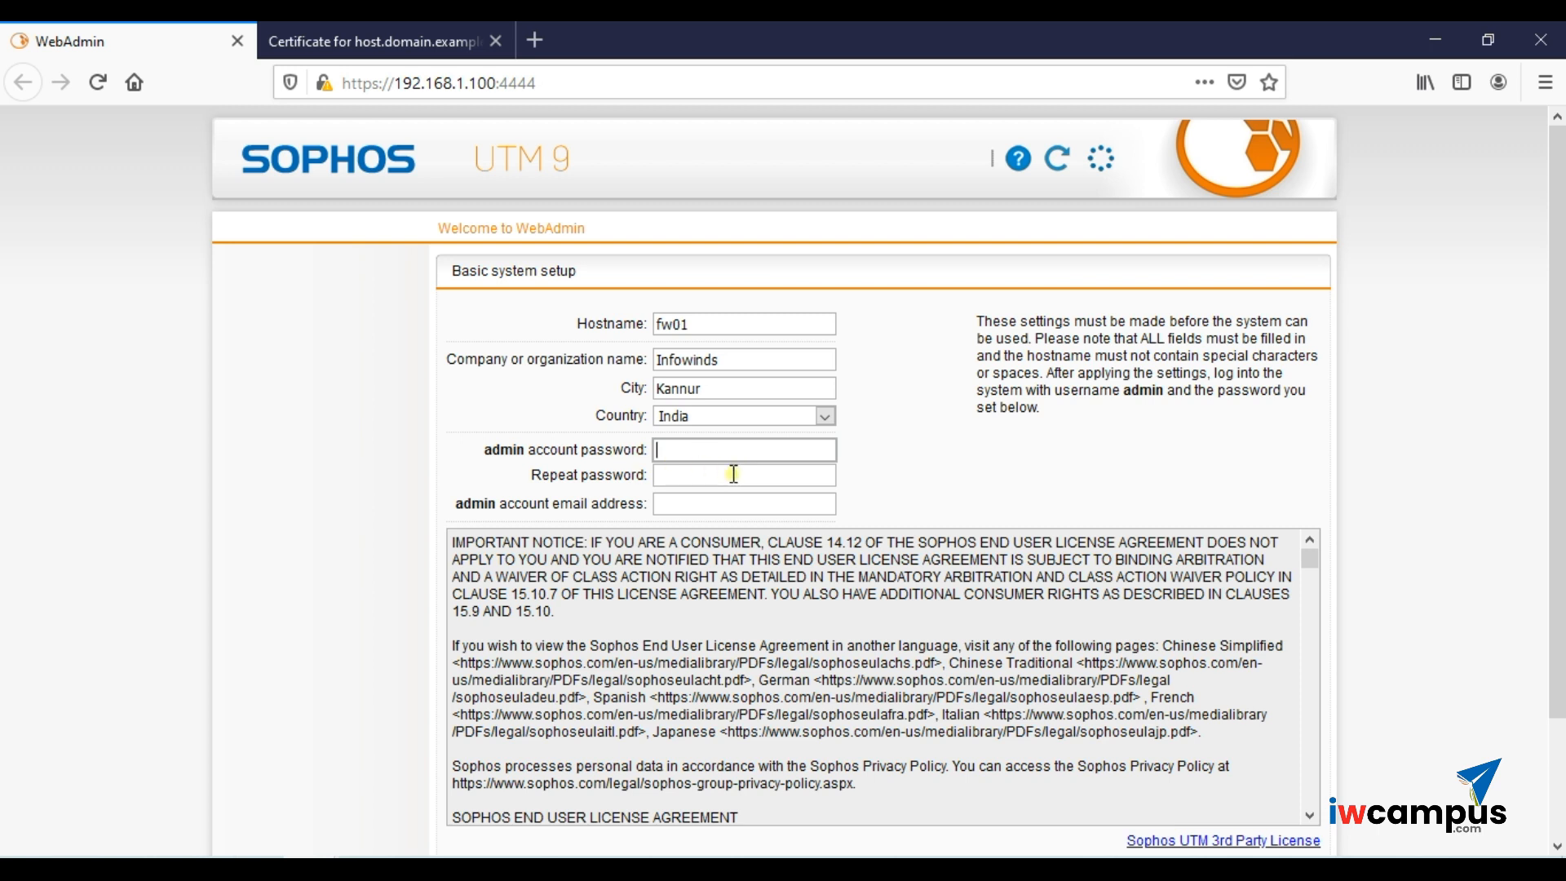
type("••••••")
left_click(730, 476)
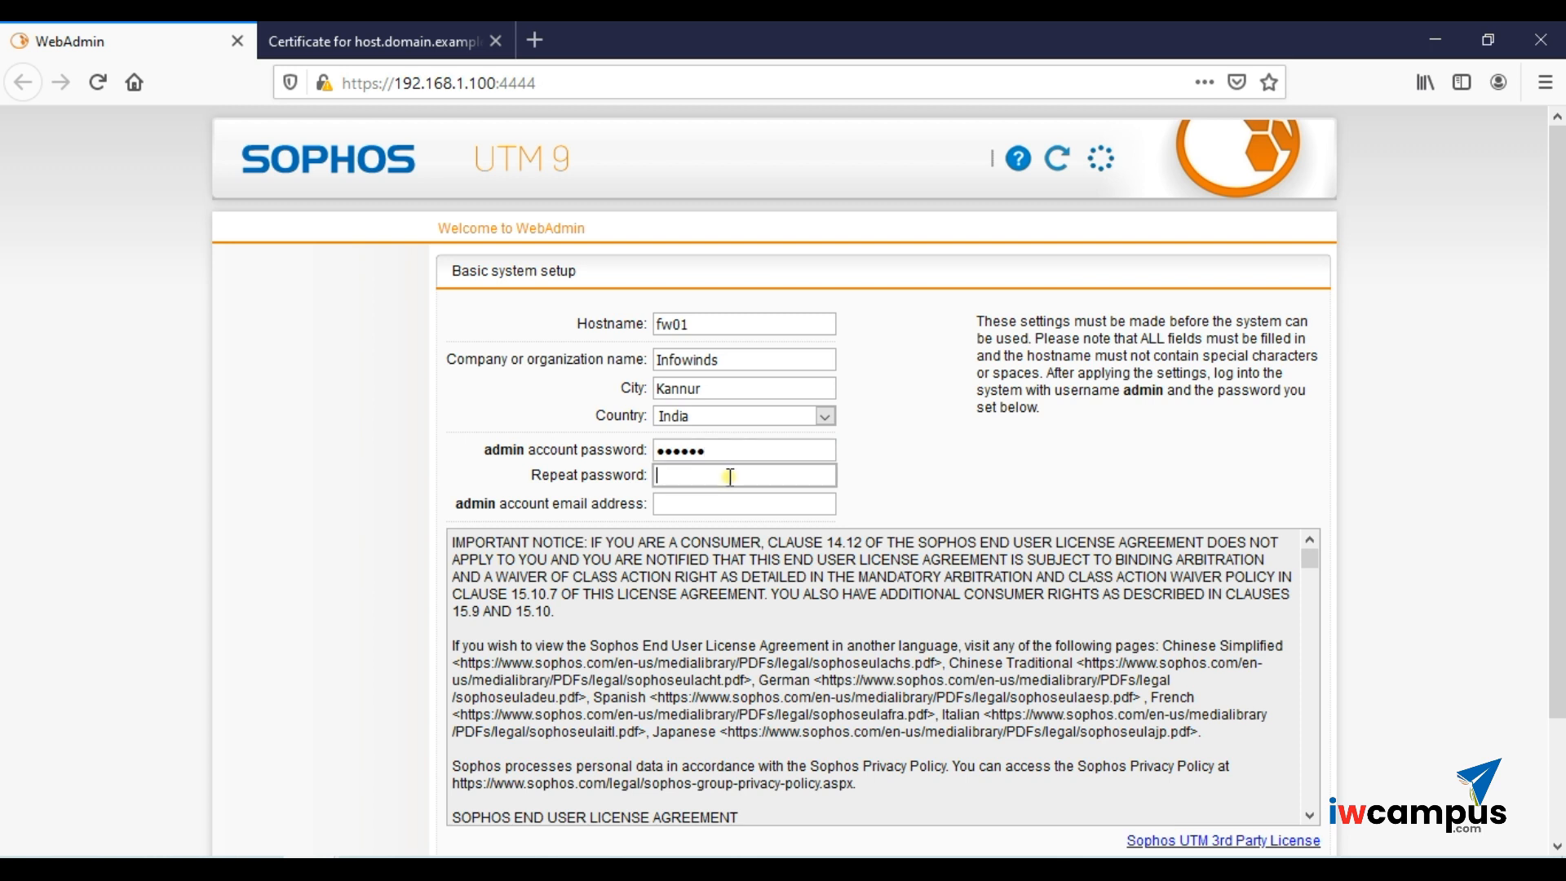
type("••••••")
left_click(722, 501)
left_click(1010, 483)
scroll(1009, 484, "down", 10)
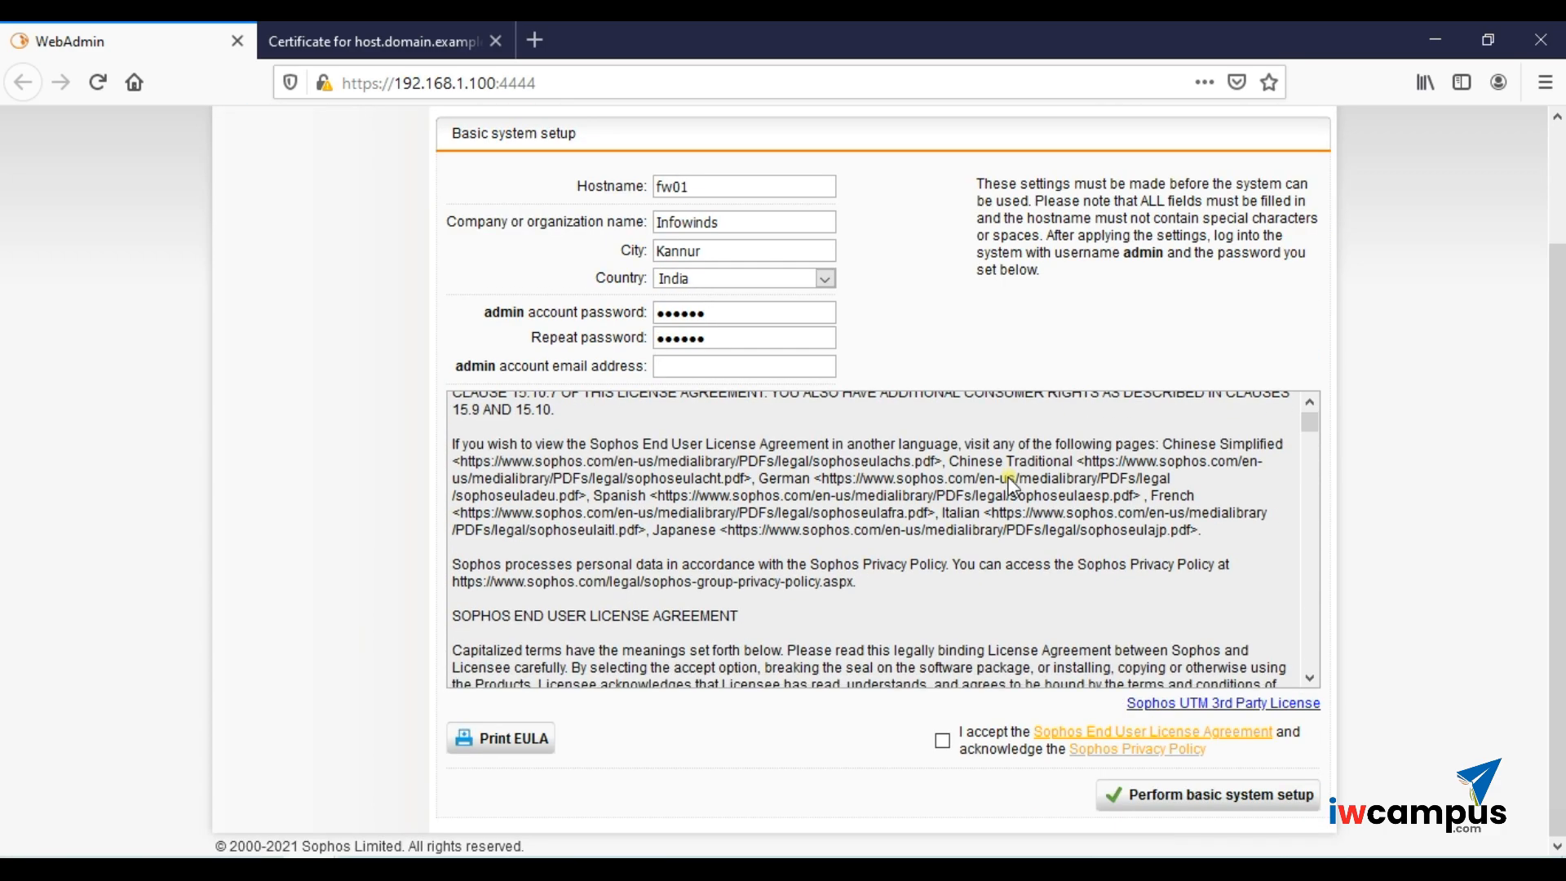
scroll(1010, 475, "down", 15)
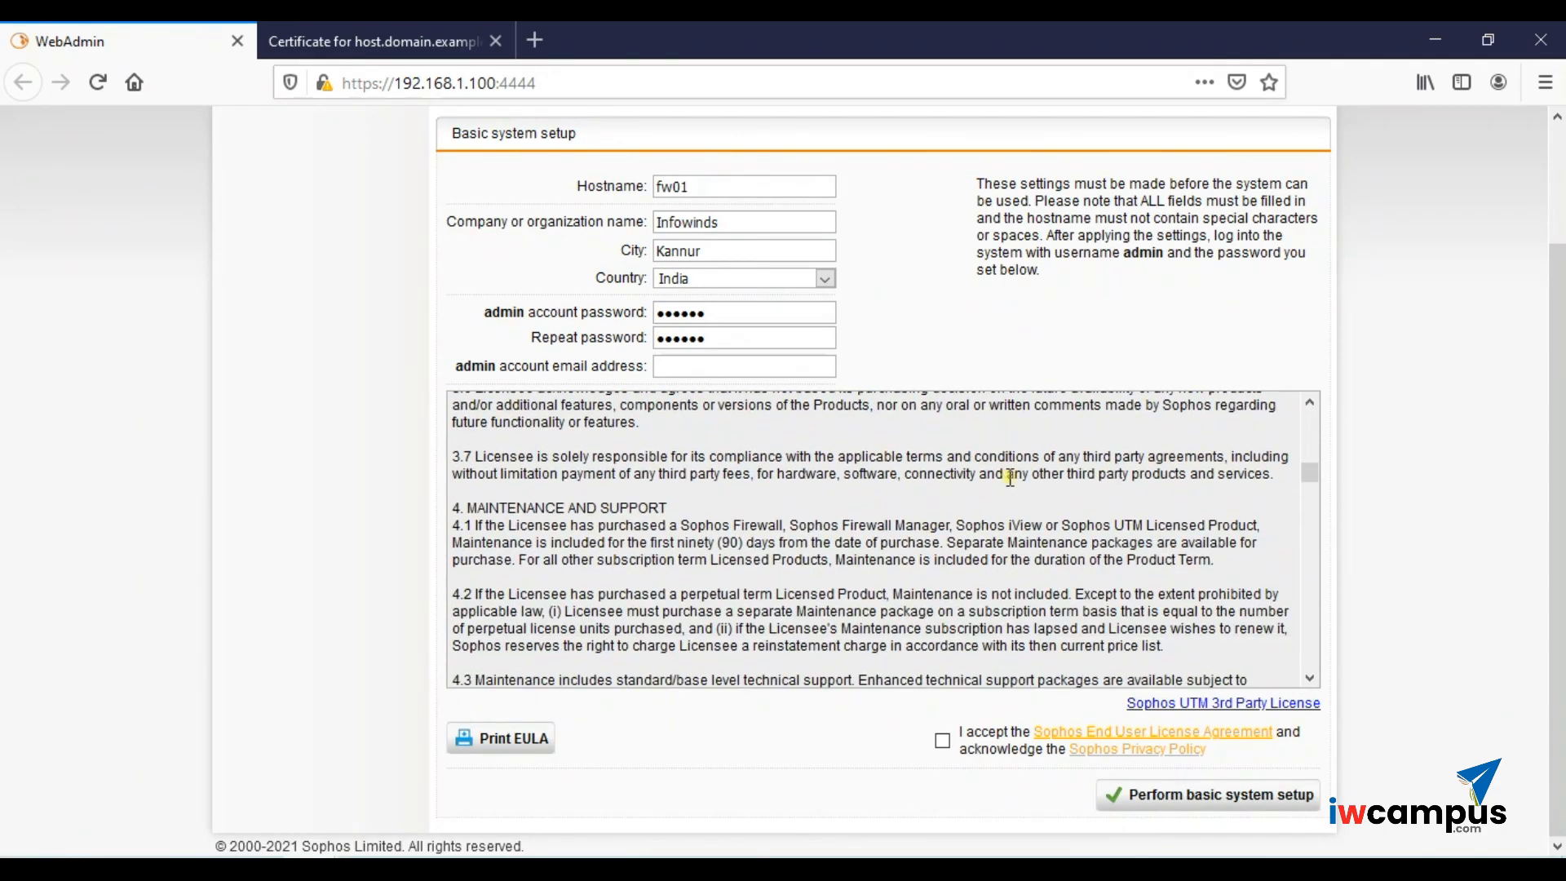
- Accept the licence agreement and submit the basic setup, briefly checking the default certificate tab
left_click(942, 740)
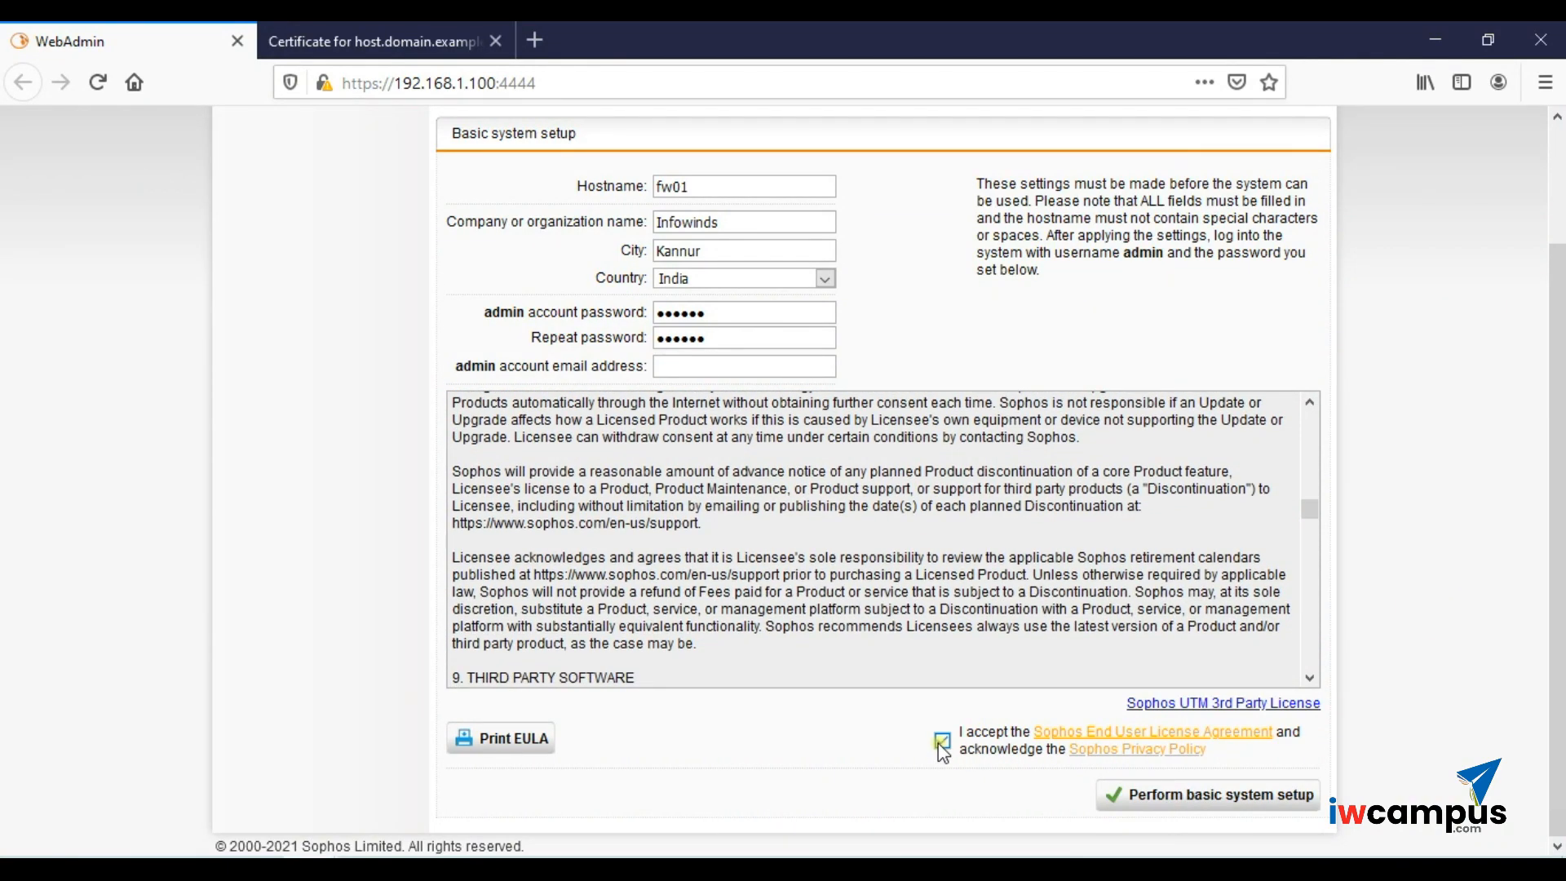
left_click(1146, 795)
scroll(790, 644, "down", 5)
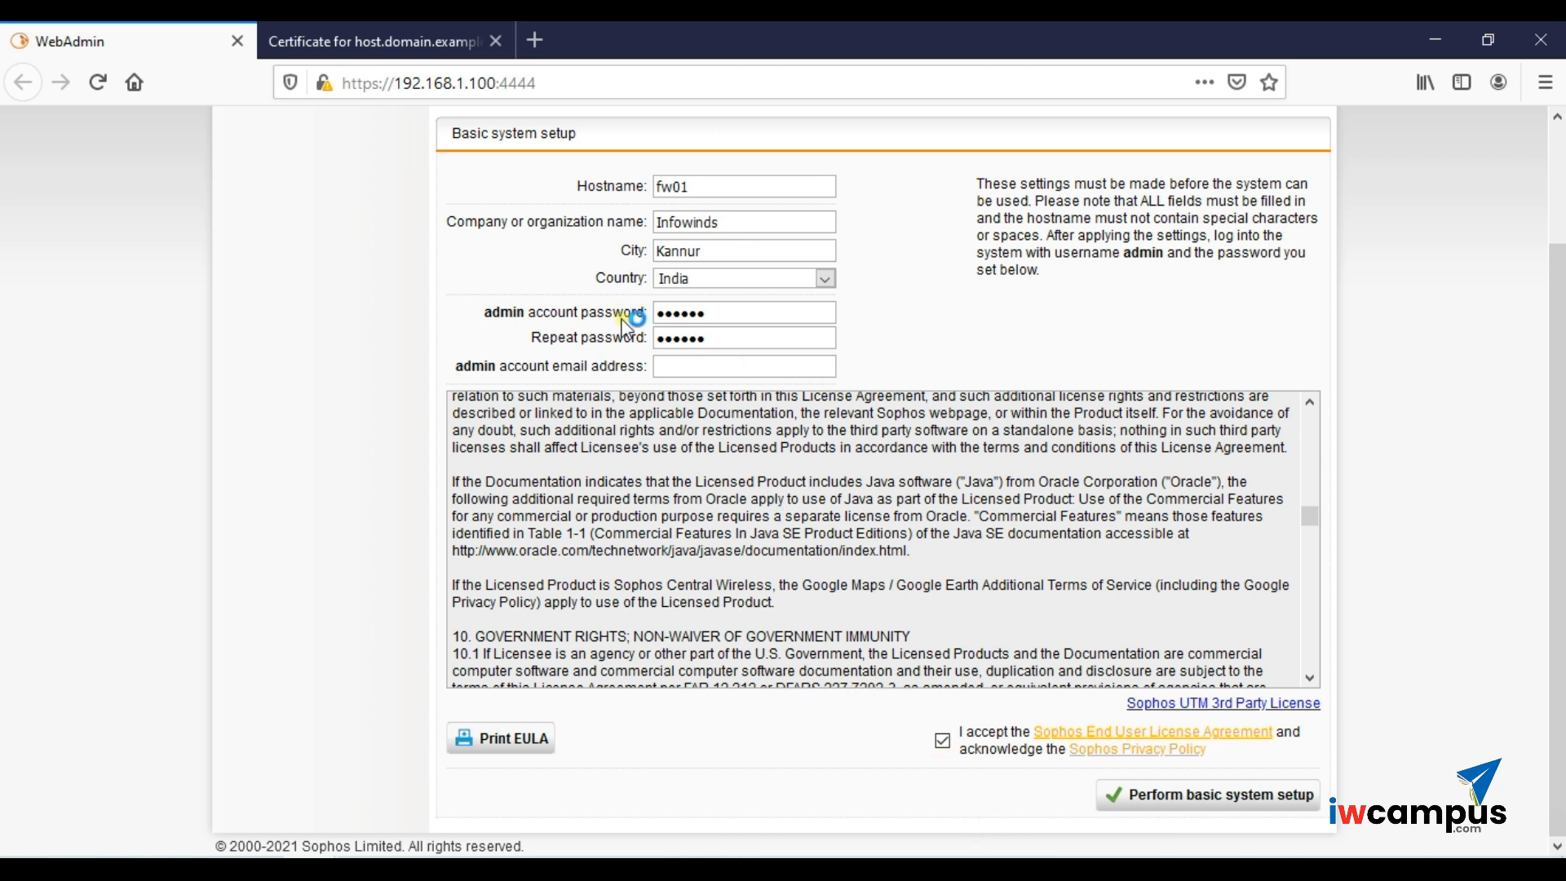
left_click(365, 24)
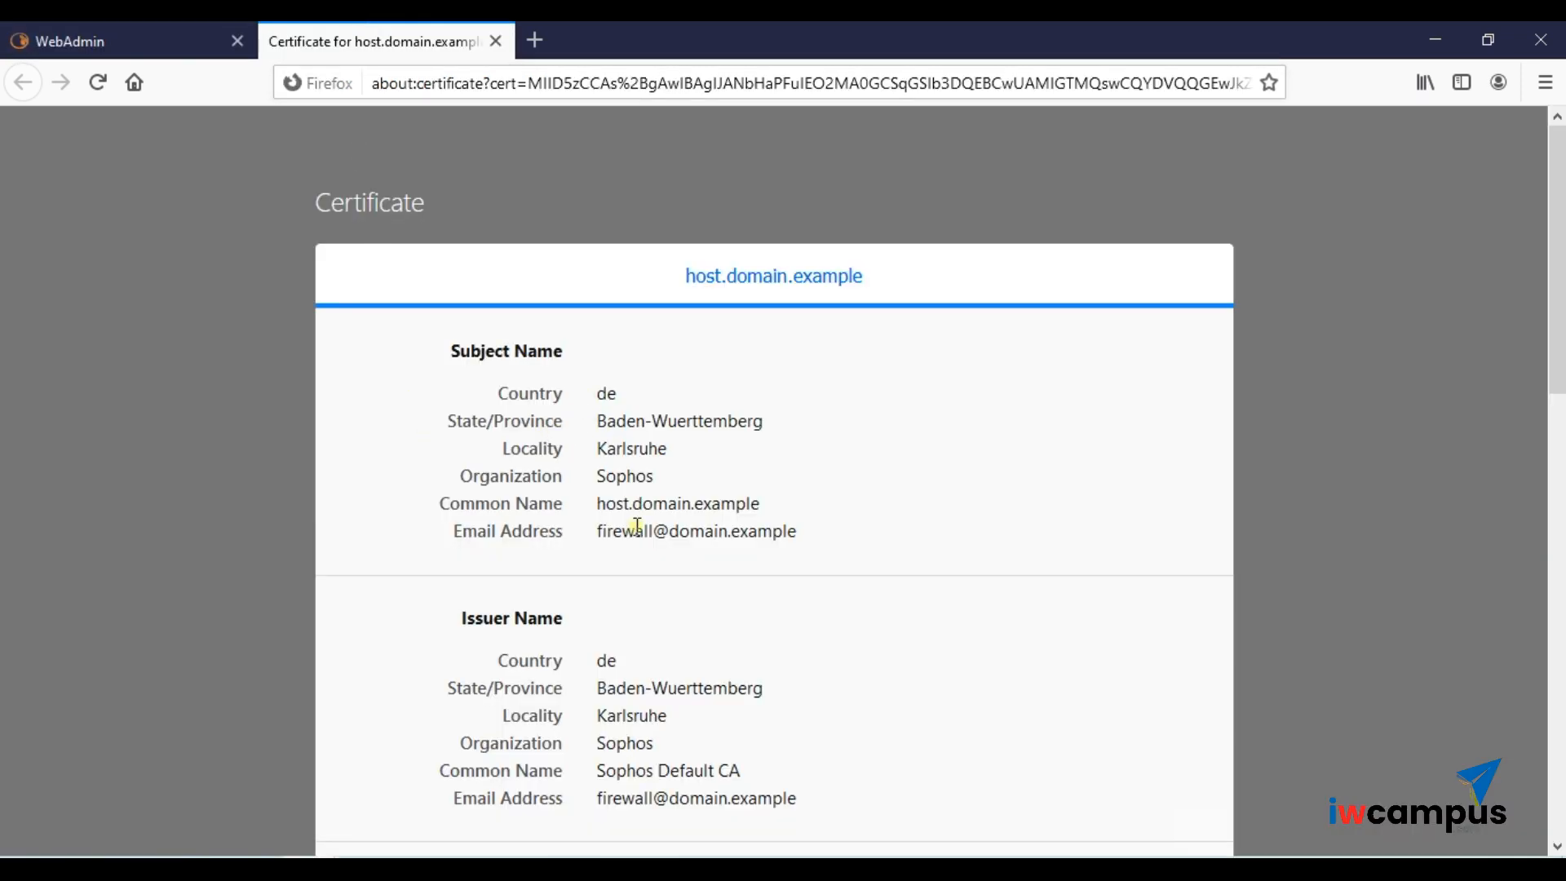
left_click(136, 28)
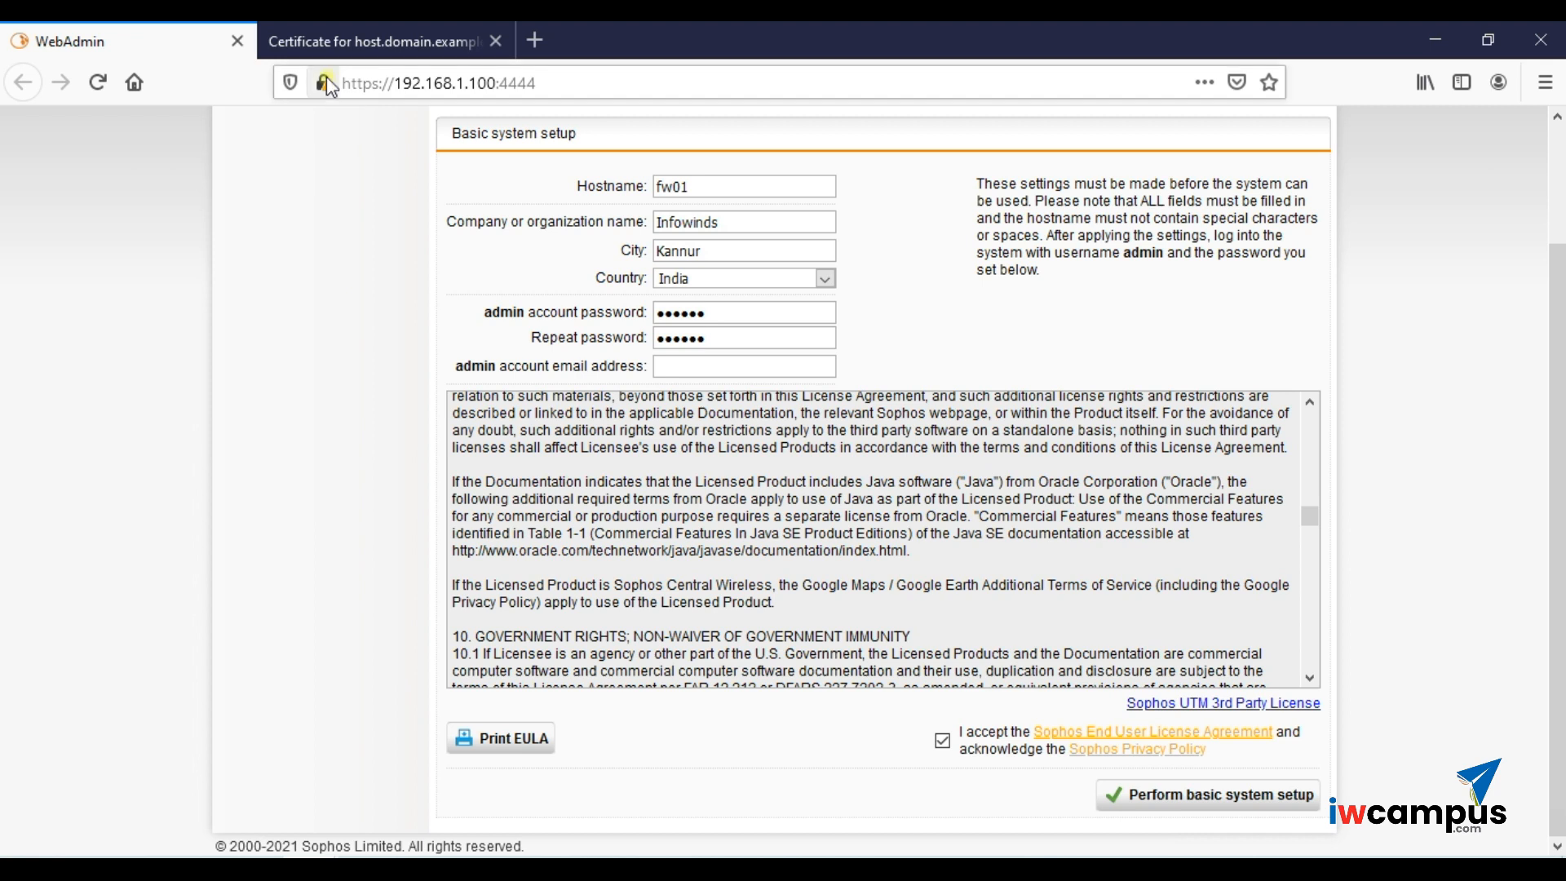
mouse_move(327, 79)
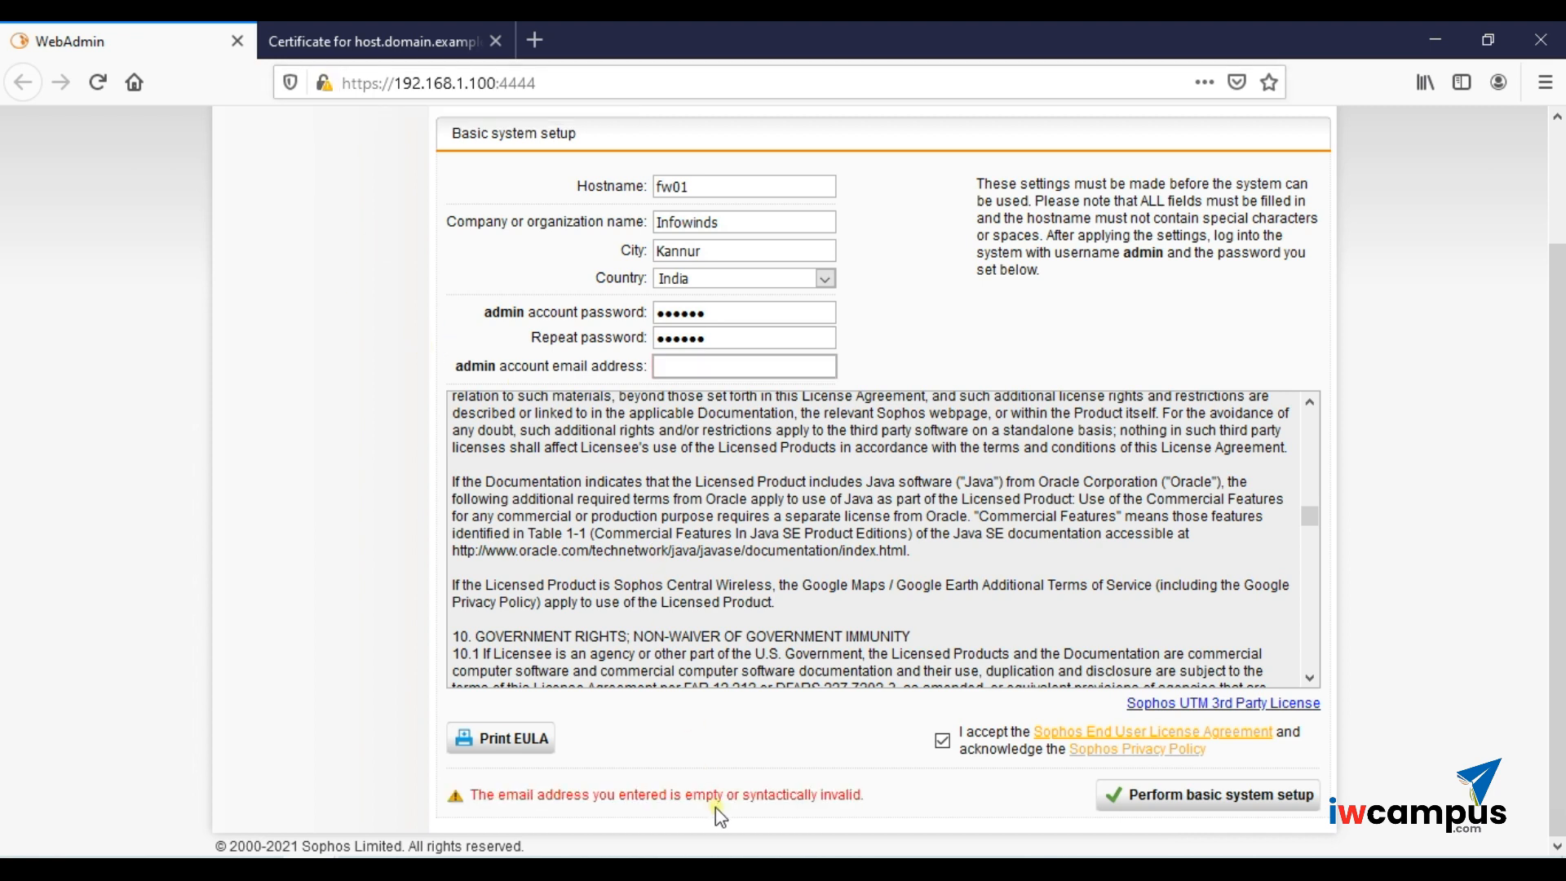
- Read the email error and fill in the admin account email address
left_click_drag(685, 798, 817, 805)
left_click(817, 805)
scroll(817, 804, "up", 1)
left_click(715, 423)
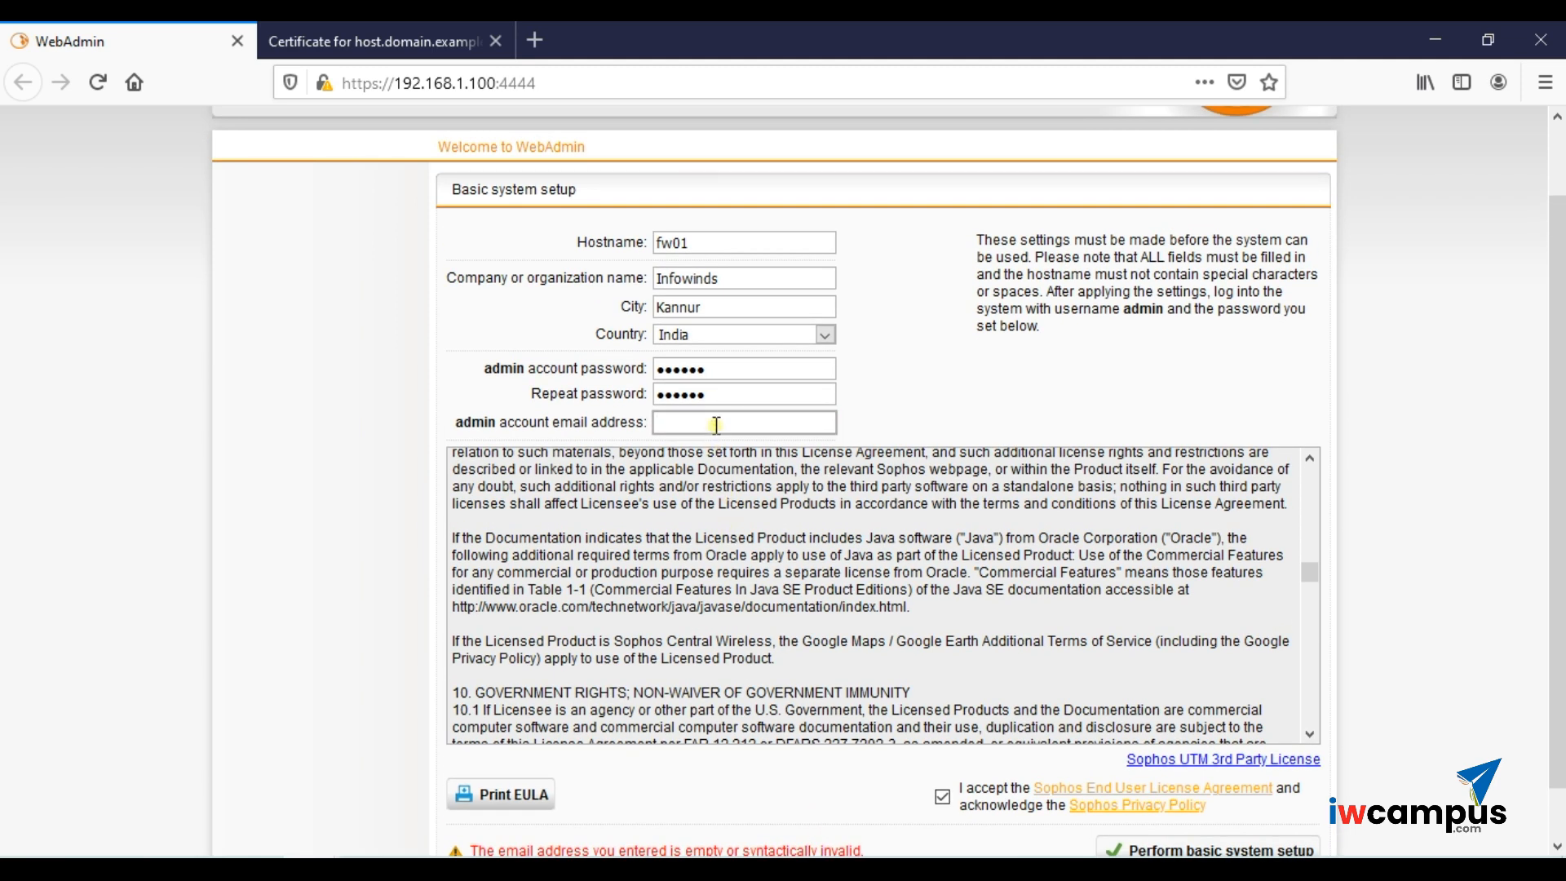
scroll(951, 404, "down", 5)
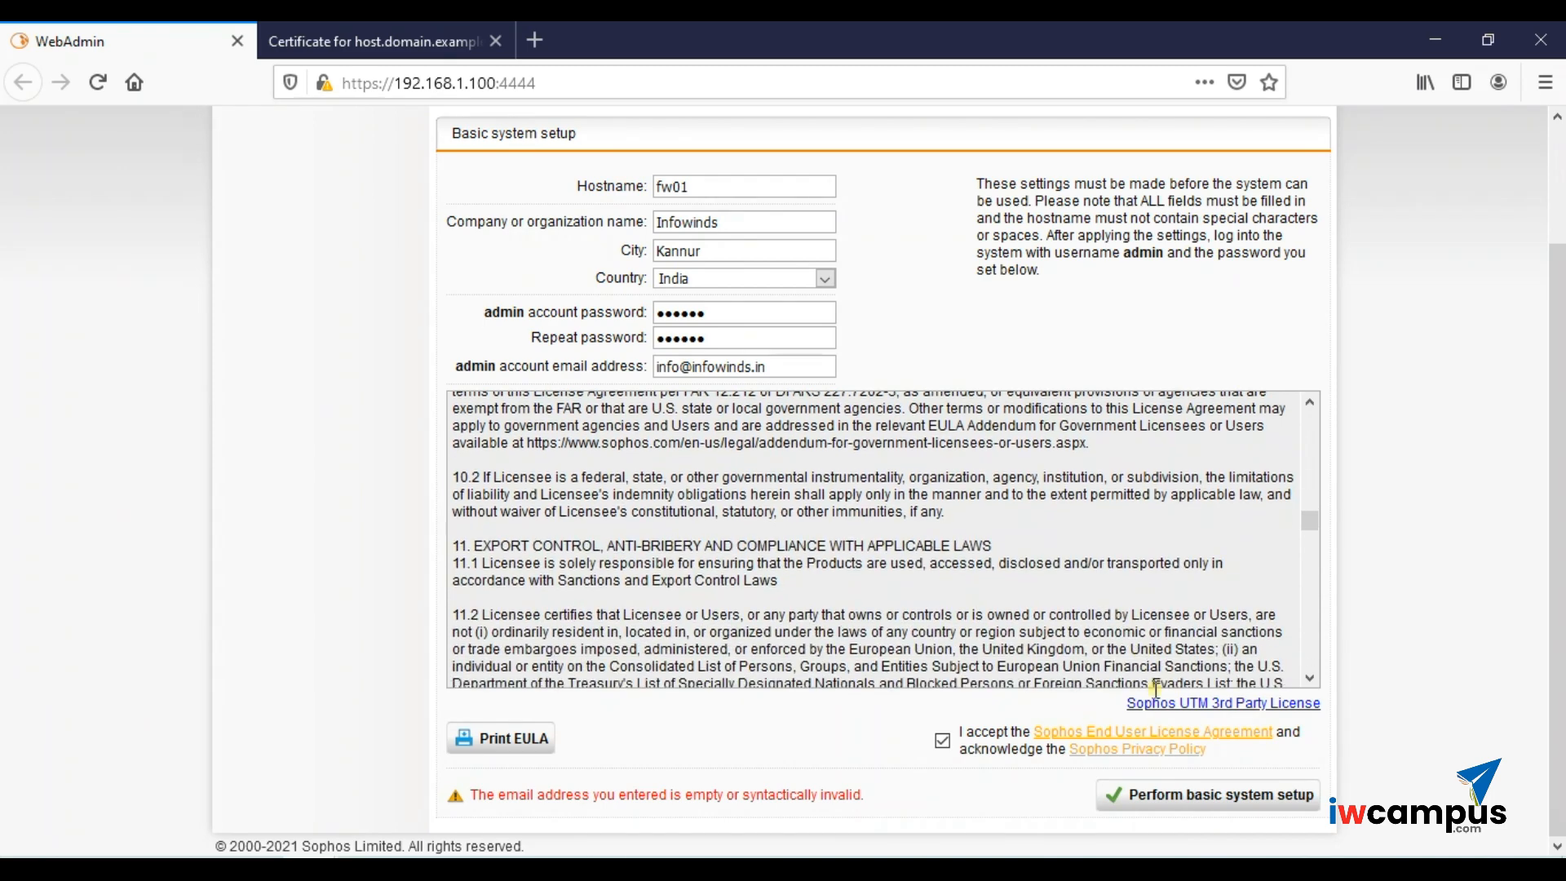
scroll(1156, 687, "down", 1)
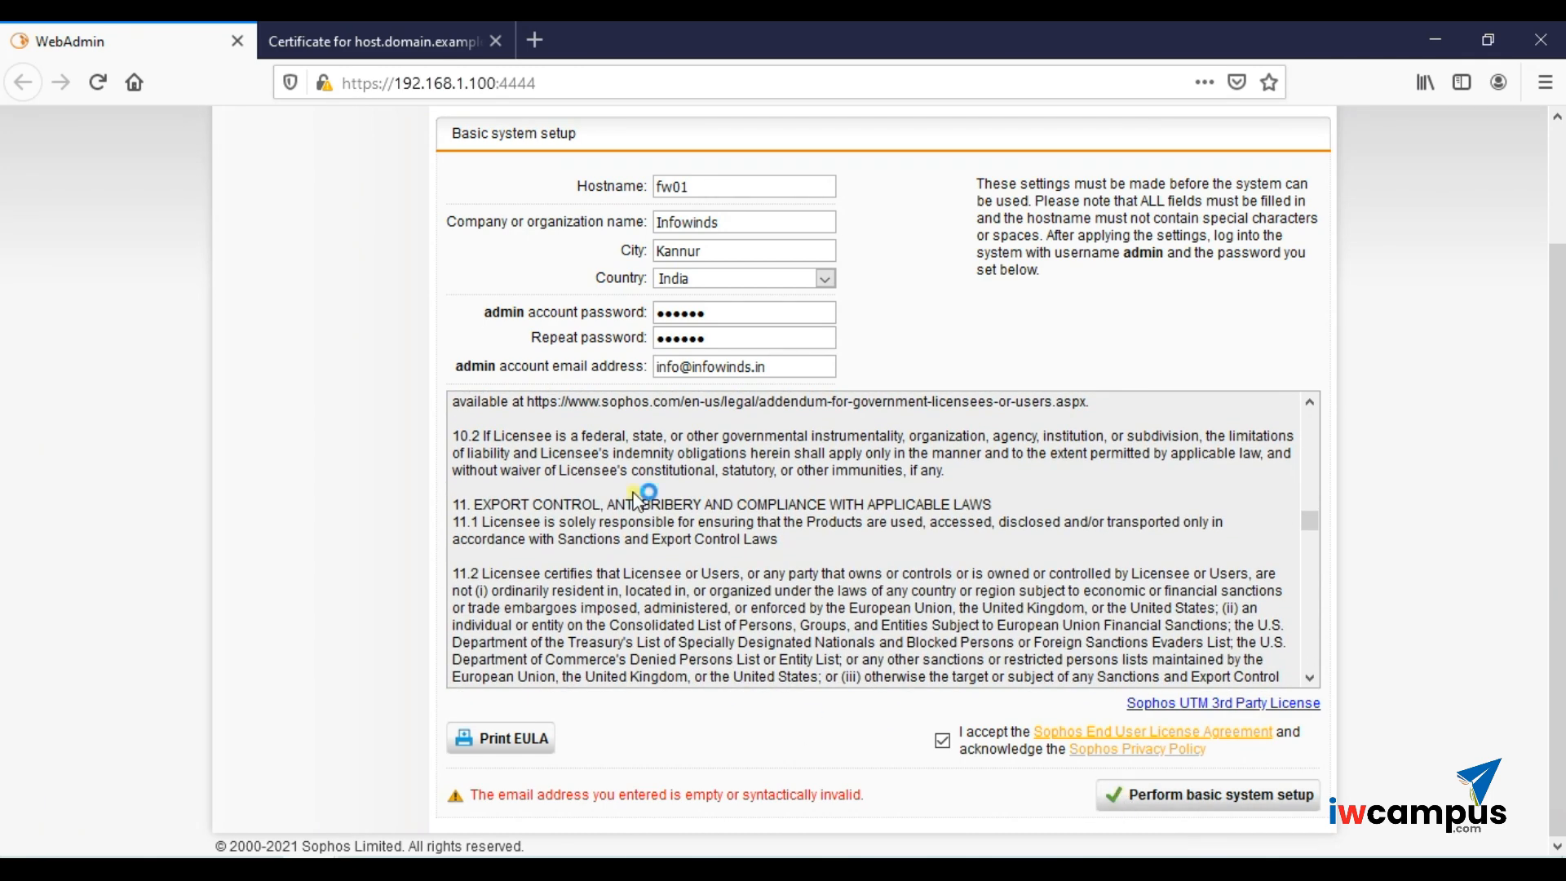
- Compare the certificate's default email with the entered one, then resubmit the basic setup
left_click(361, 31)
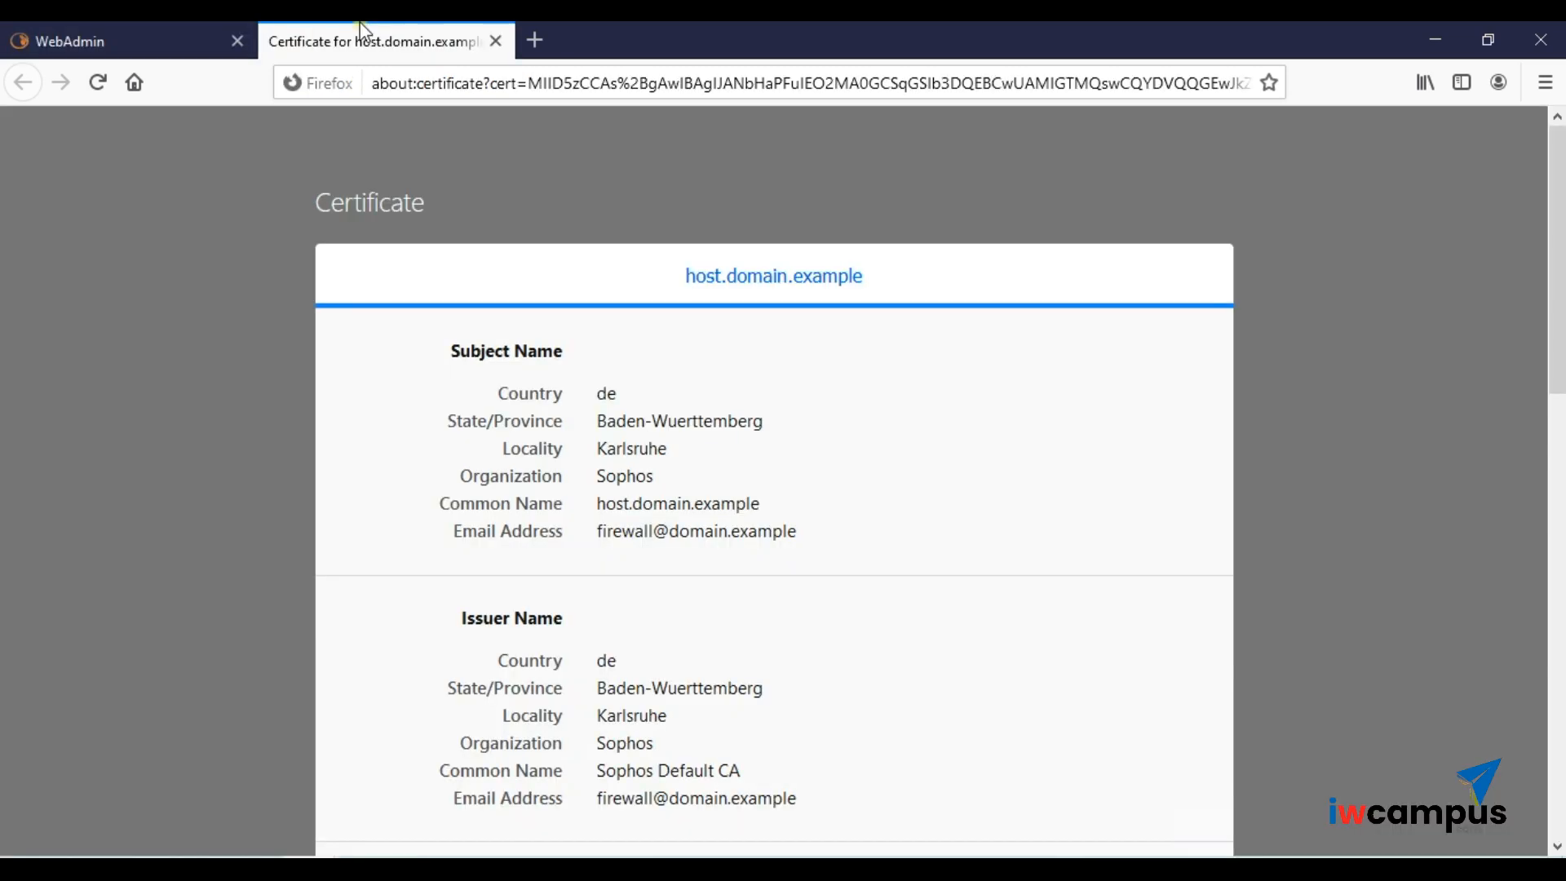
left_click_drag(799, 534, 589, 547)
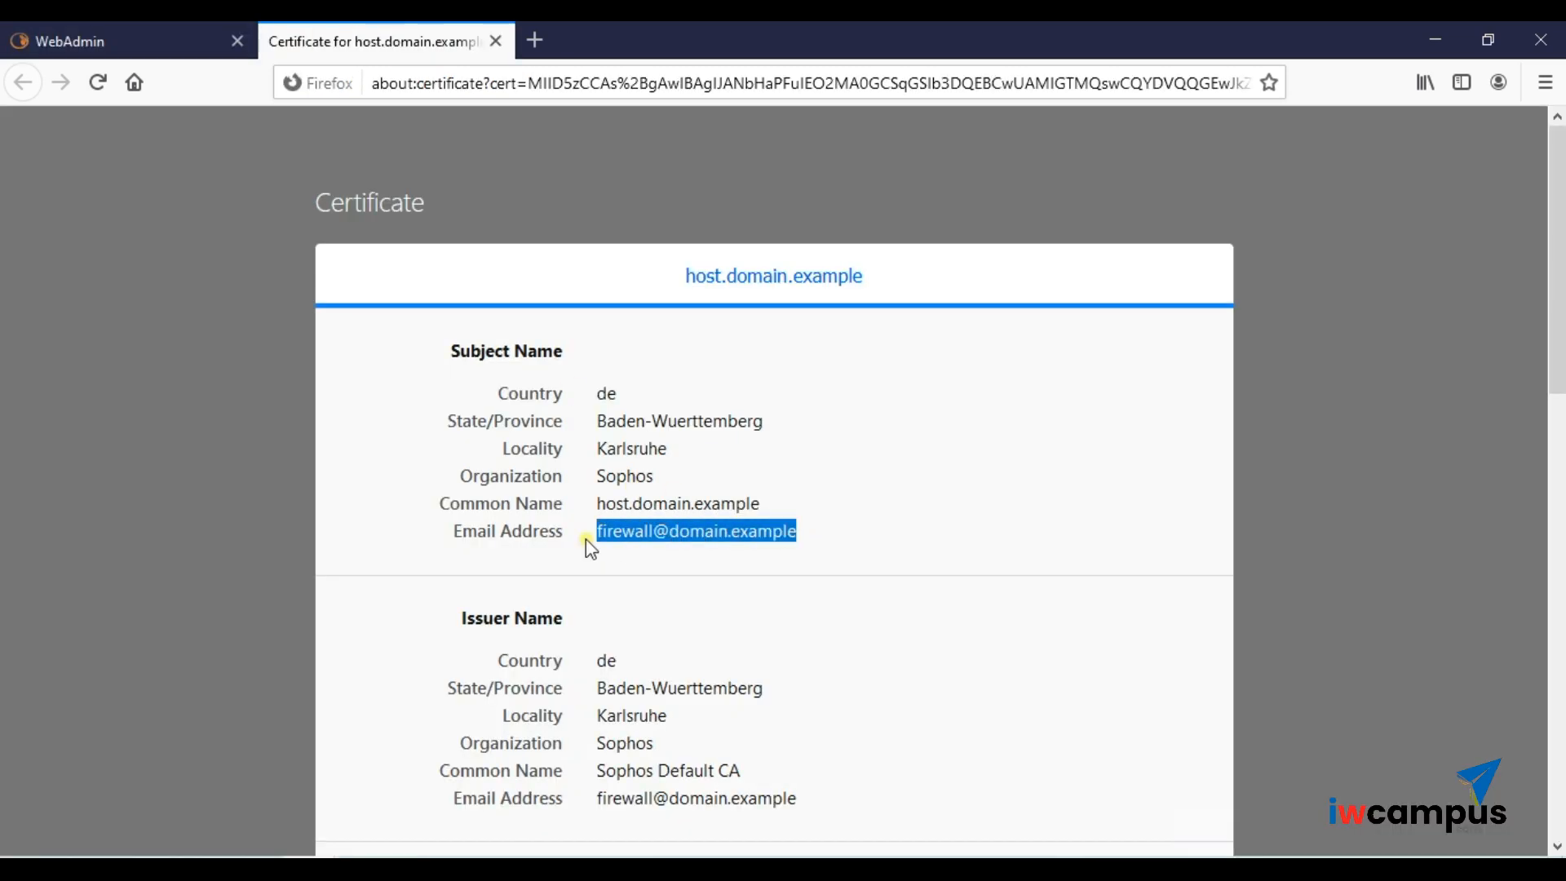
left_click(171, 32)
left_click_drag(832, 375, 575, 359)
left_click(492, 341)
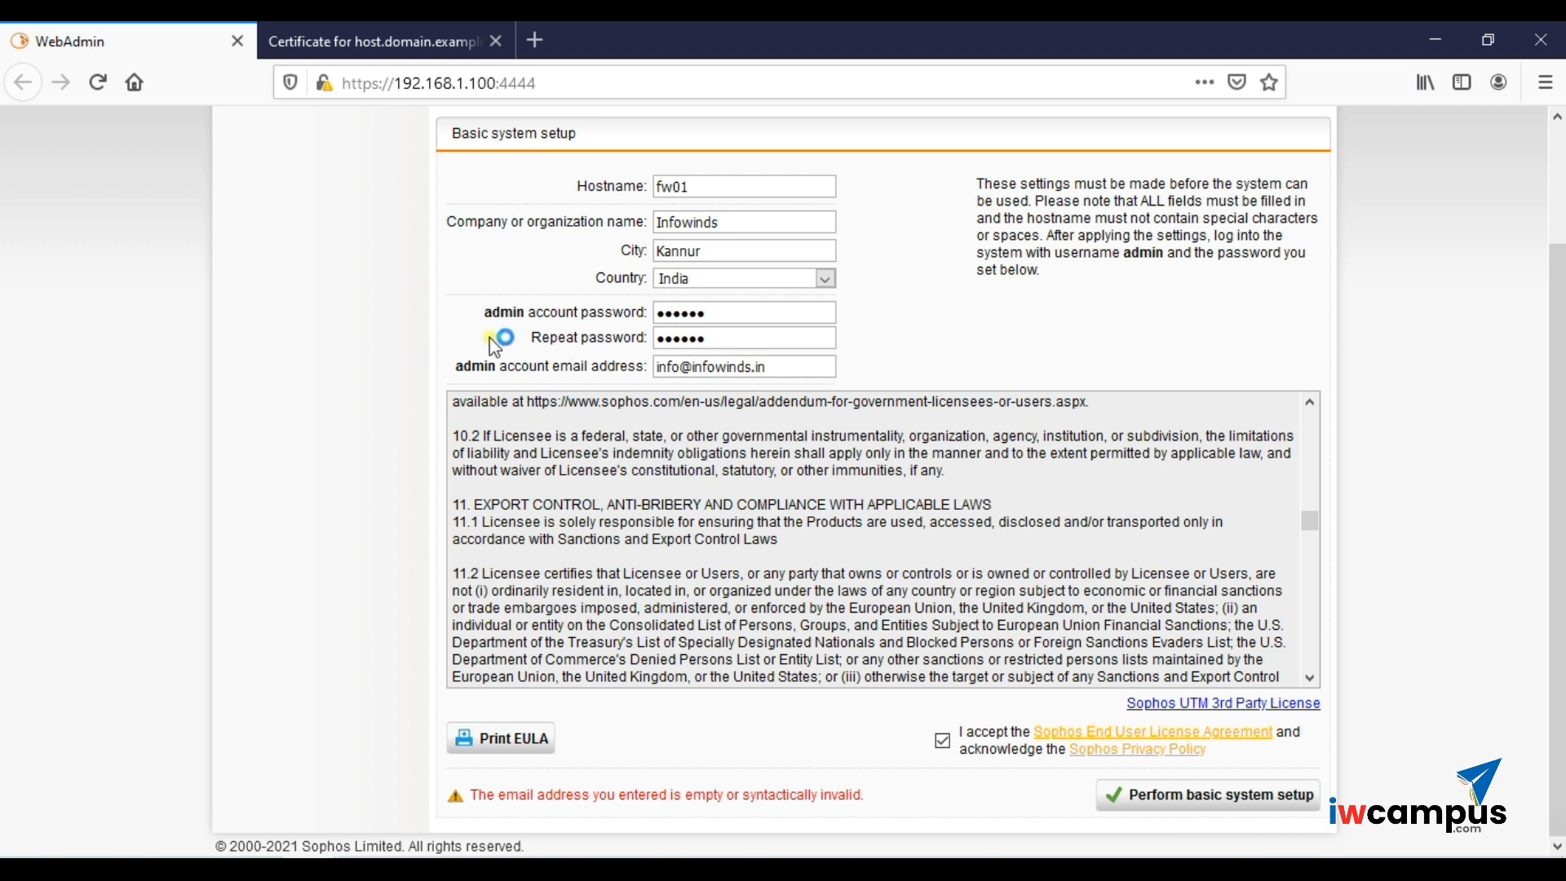
left_click(825, 821)
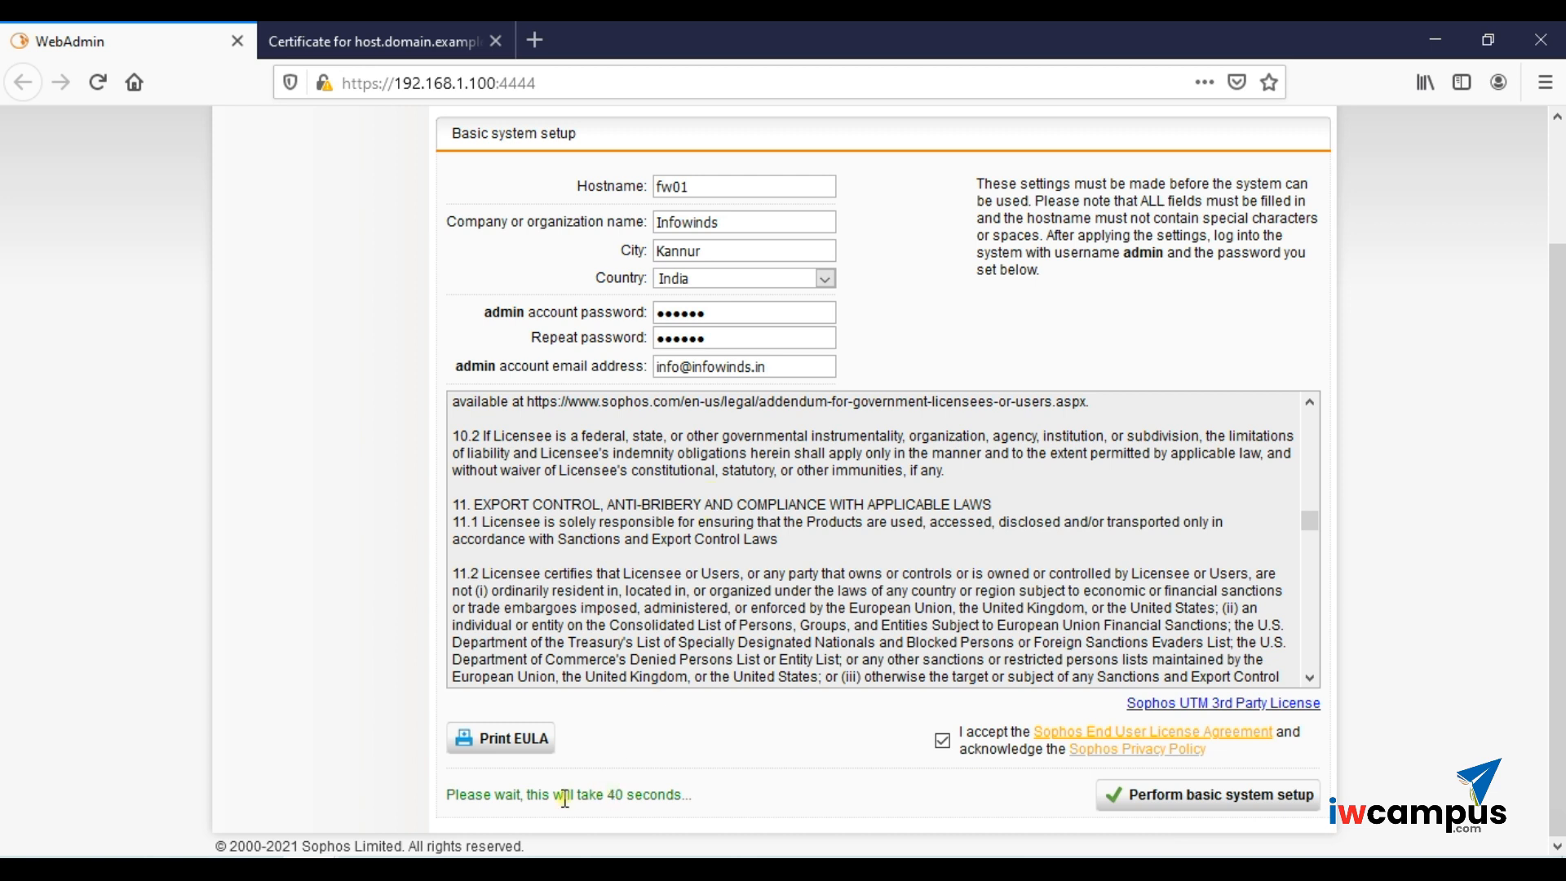
- Highlight the 40-second wait notice while the basic setup applies
left_click_drag(456, 799, 700, 814)
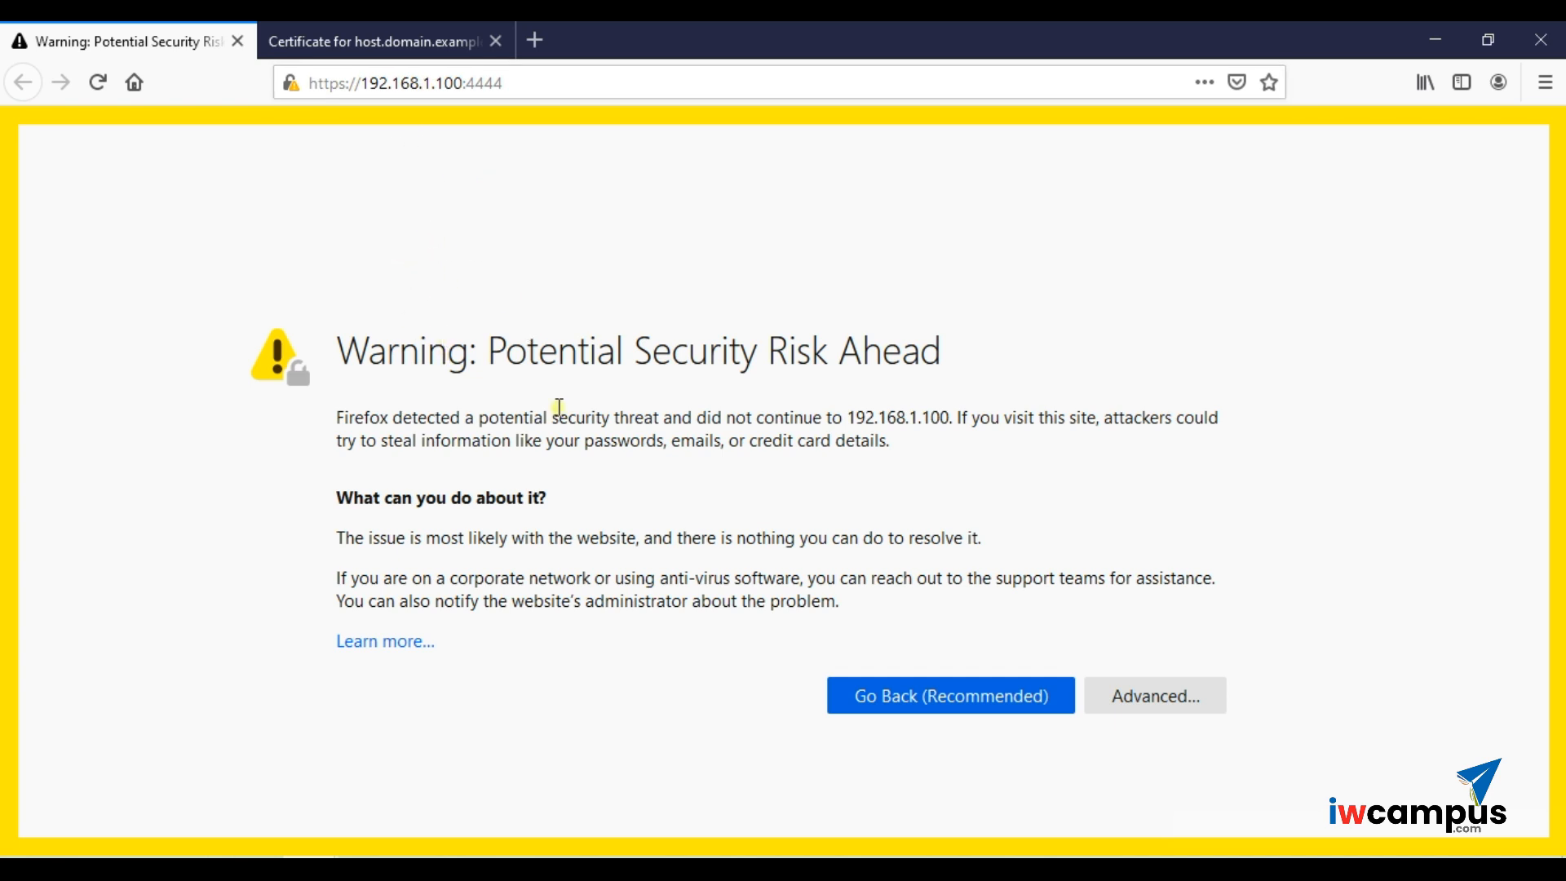
- Open the new fw01 certificate, issued by Infowinds WebAdmin CA, from the site information panel
left_click(295, 83)
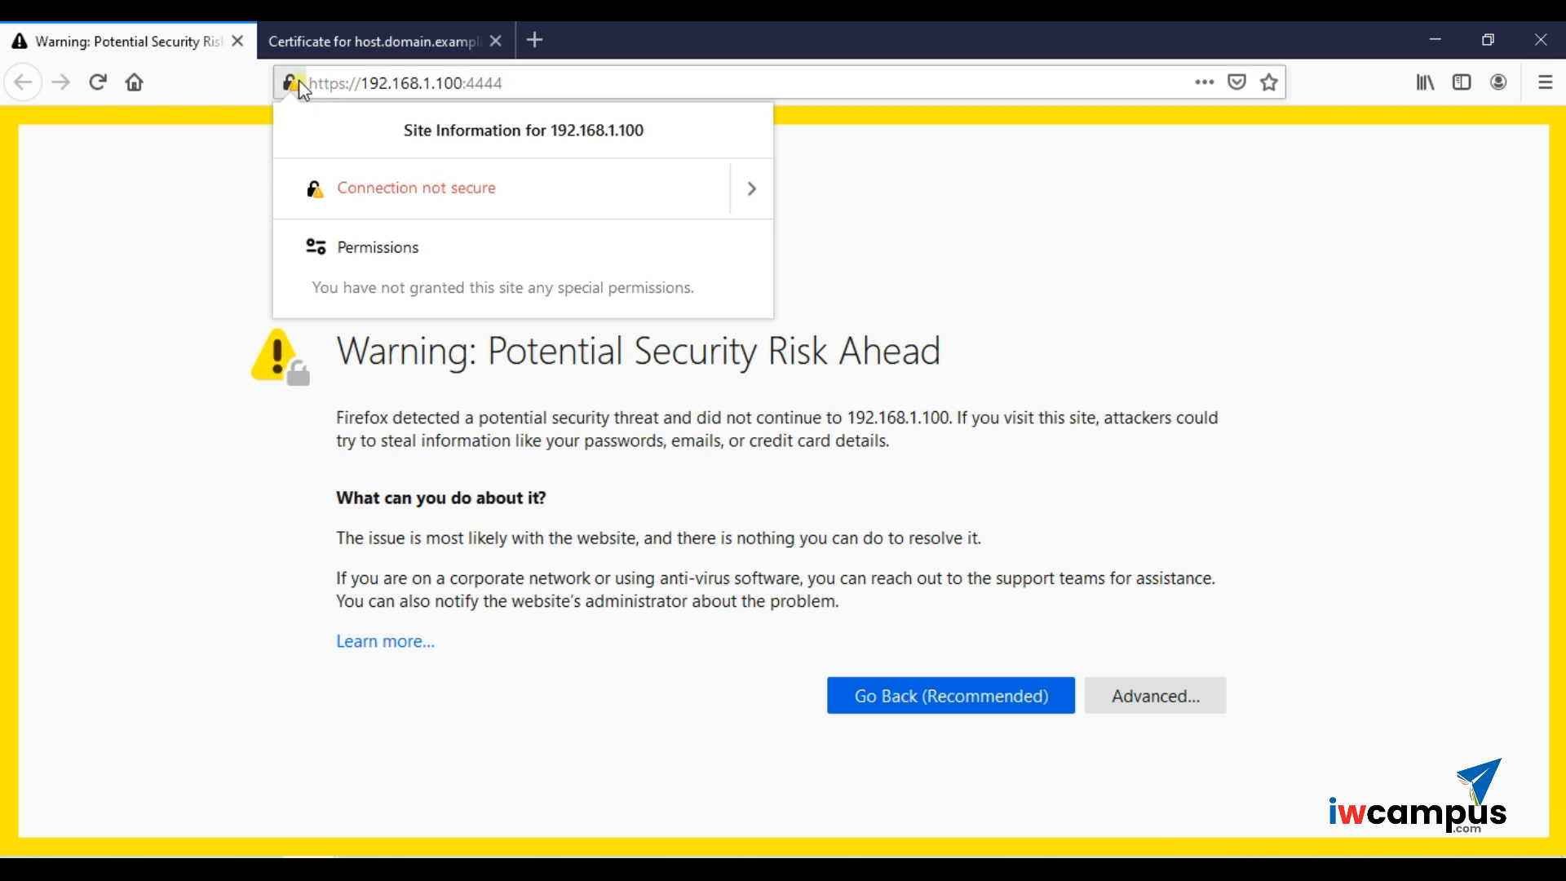
left_click(751, 204)
left_click(587, 334)
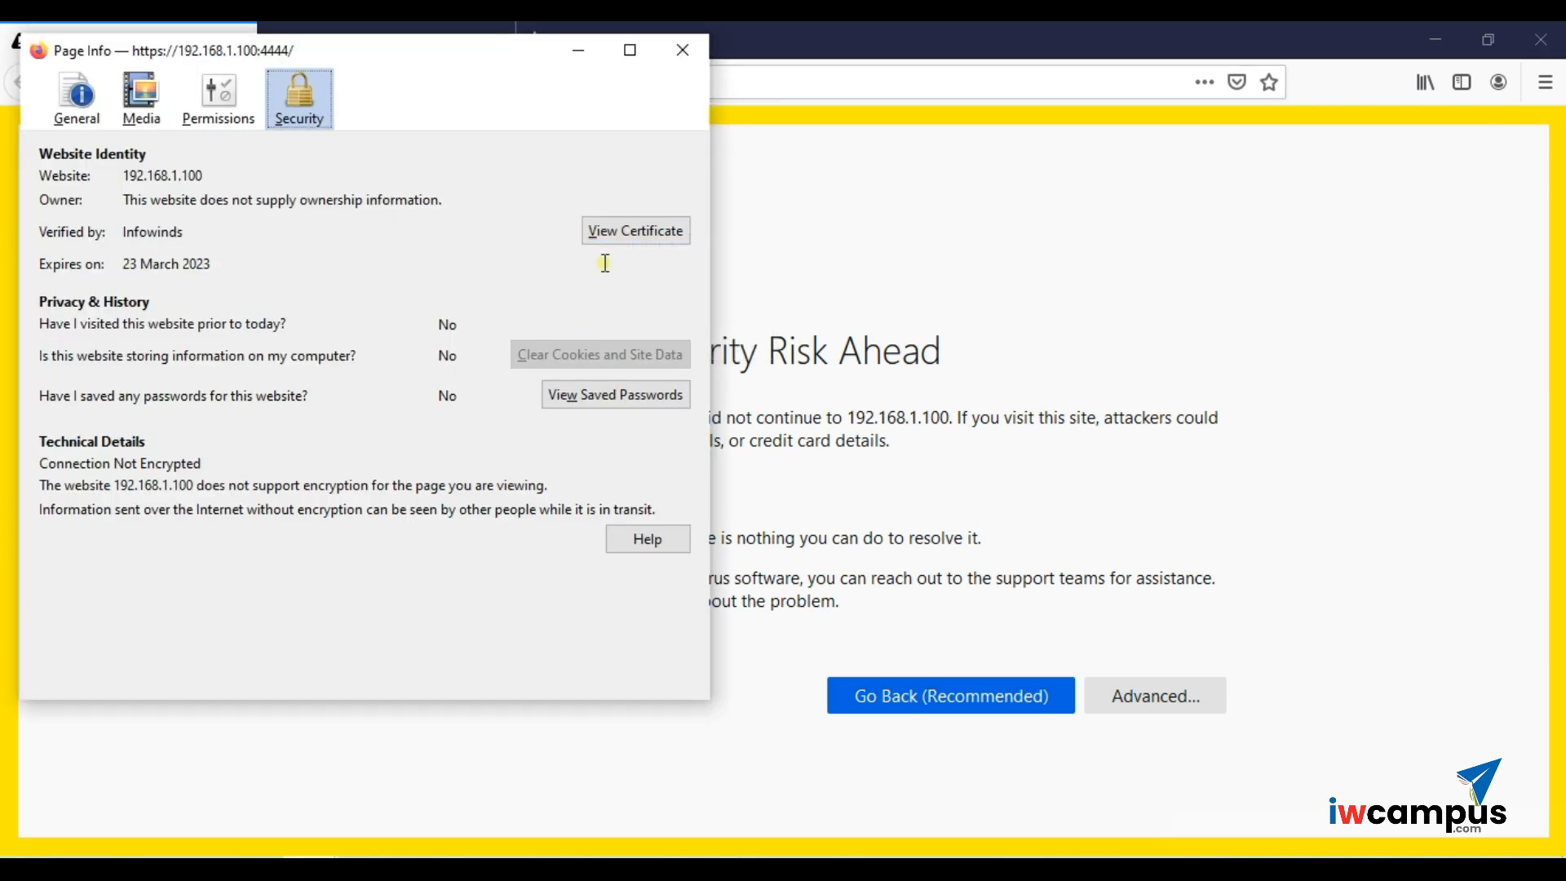
left_click(622, 249)
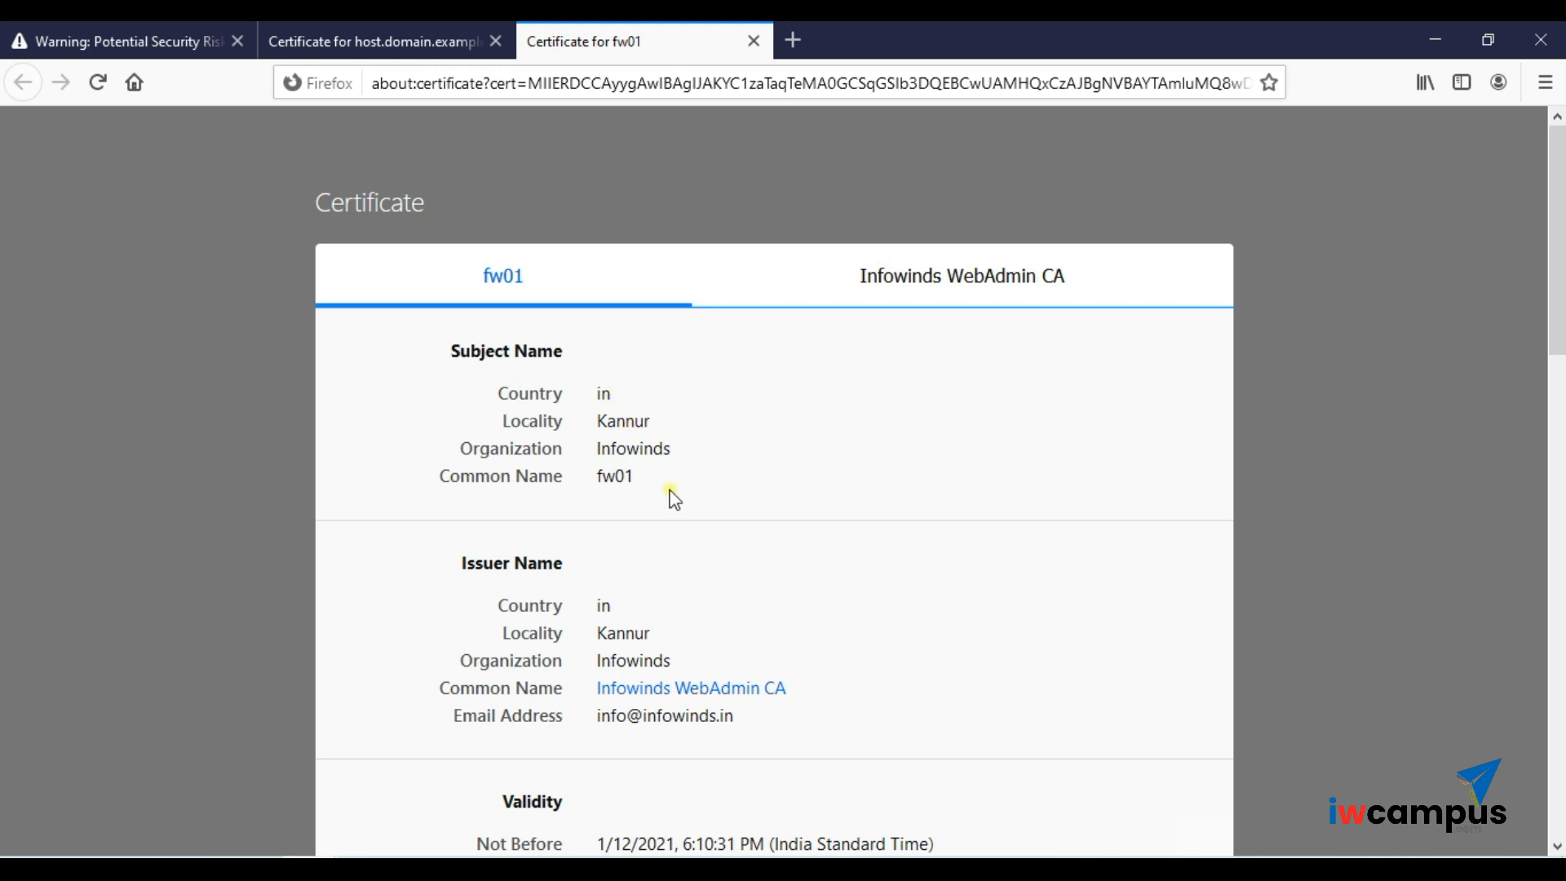
scroll(673, 499, "down", 3)
- Compare the fw01 and host.domain.example certificates, close both tabs, and accept the risk
left_click(364, 27)
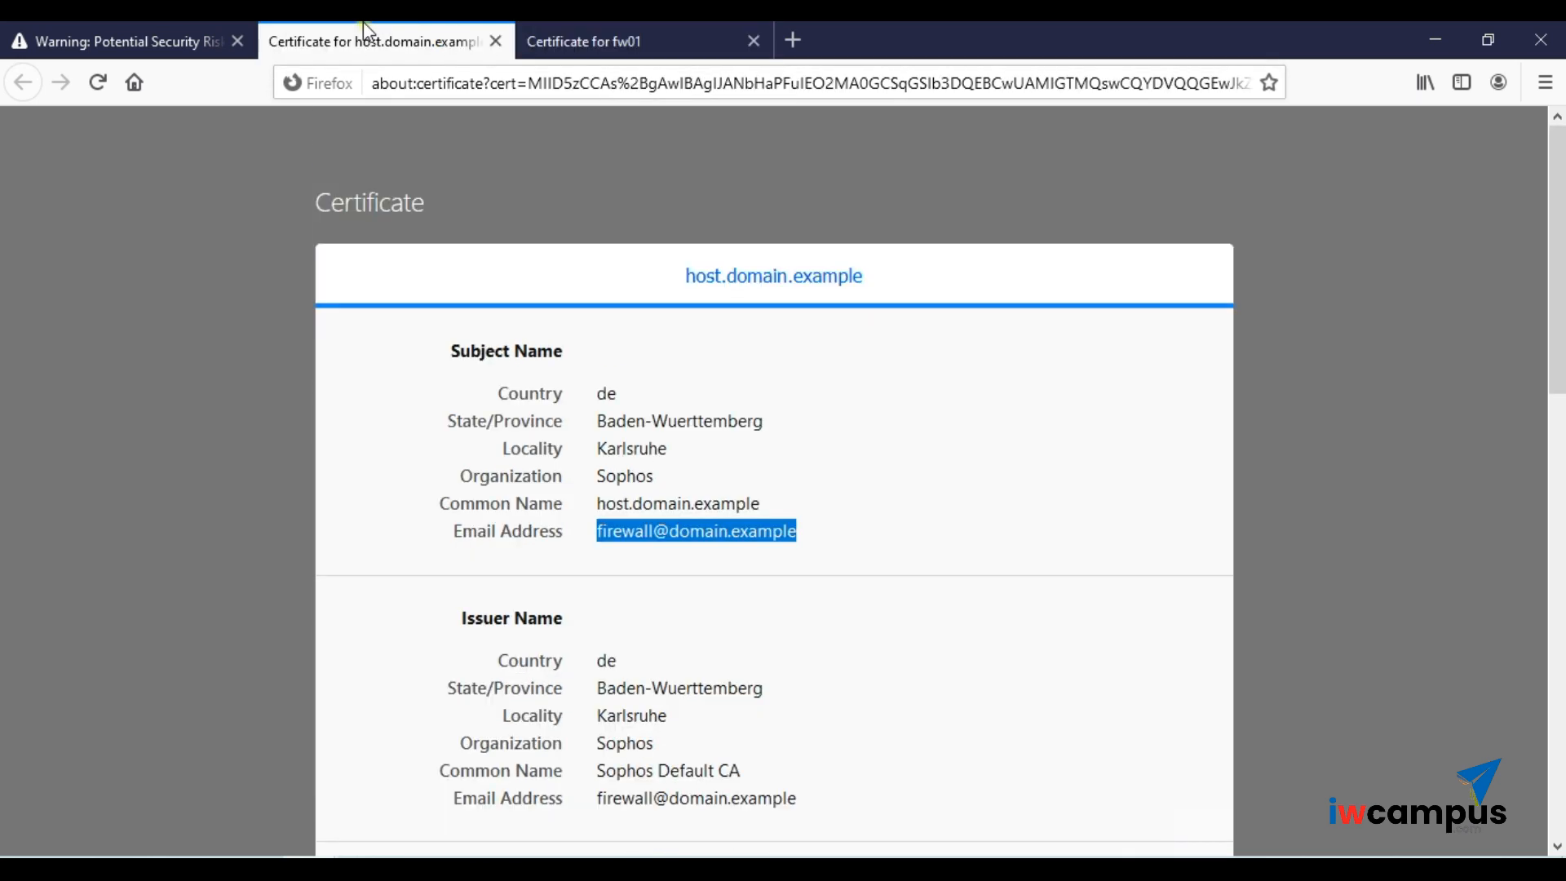
left_click(616, 25)
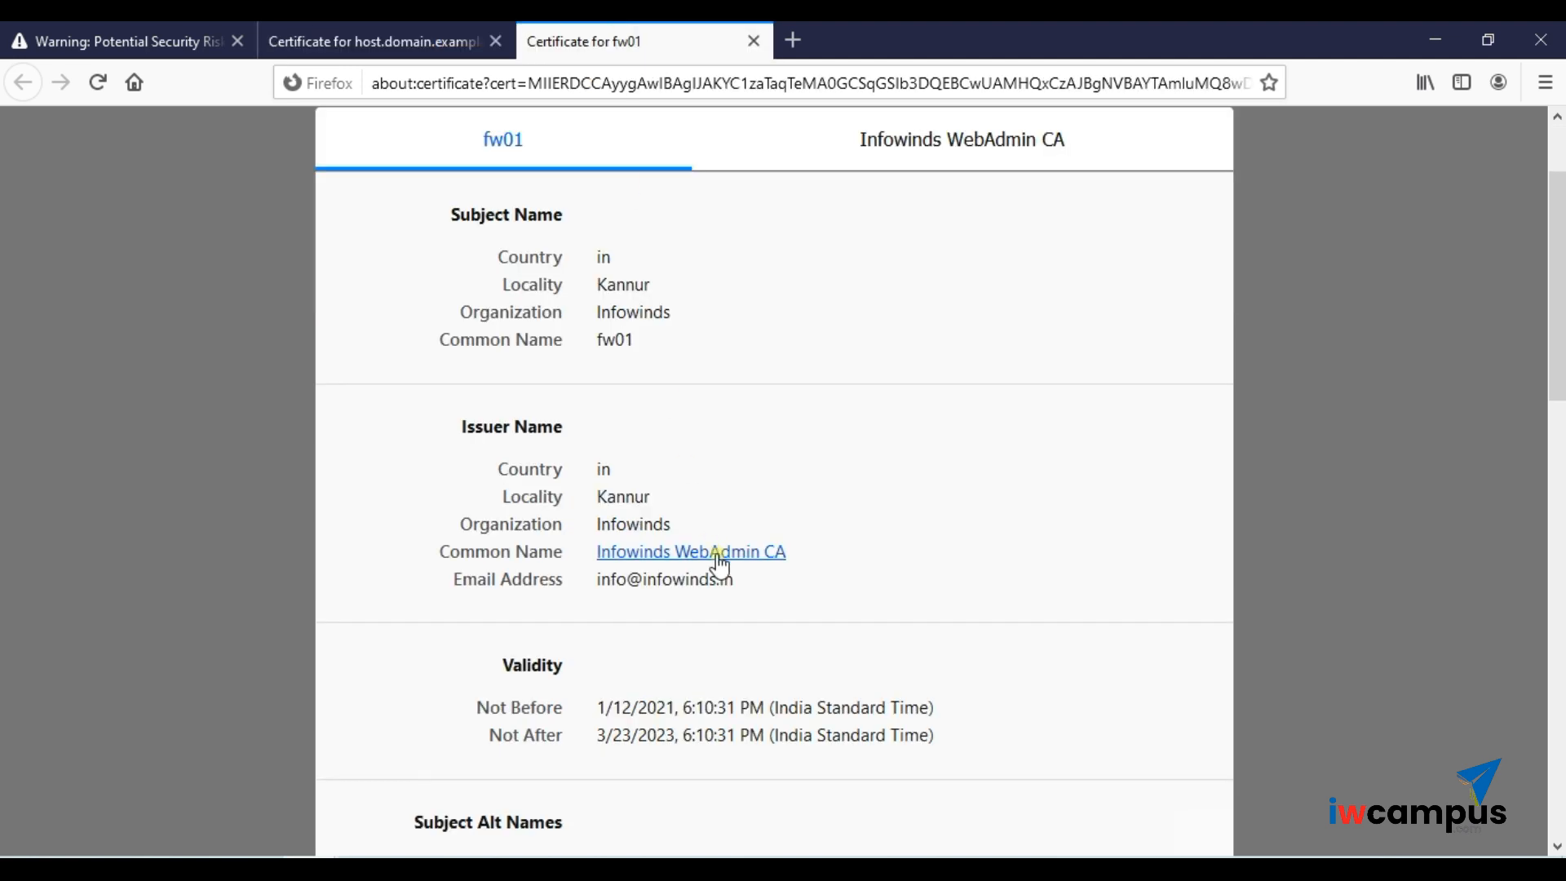
left_click(439, 42)
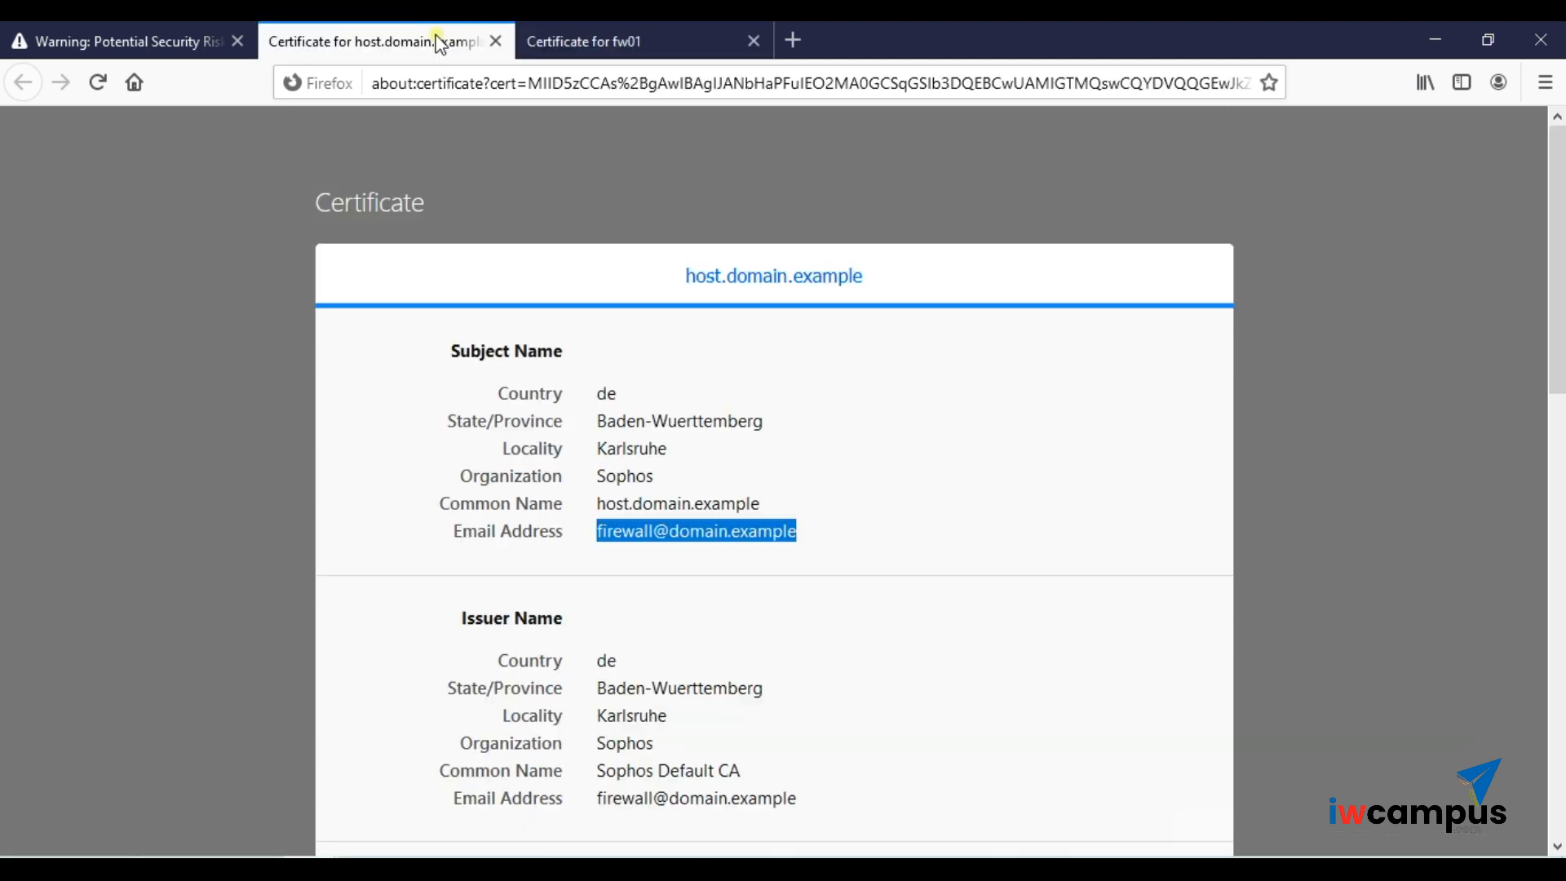
left_click(105, 30)
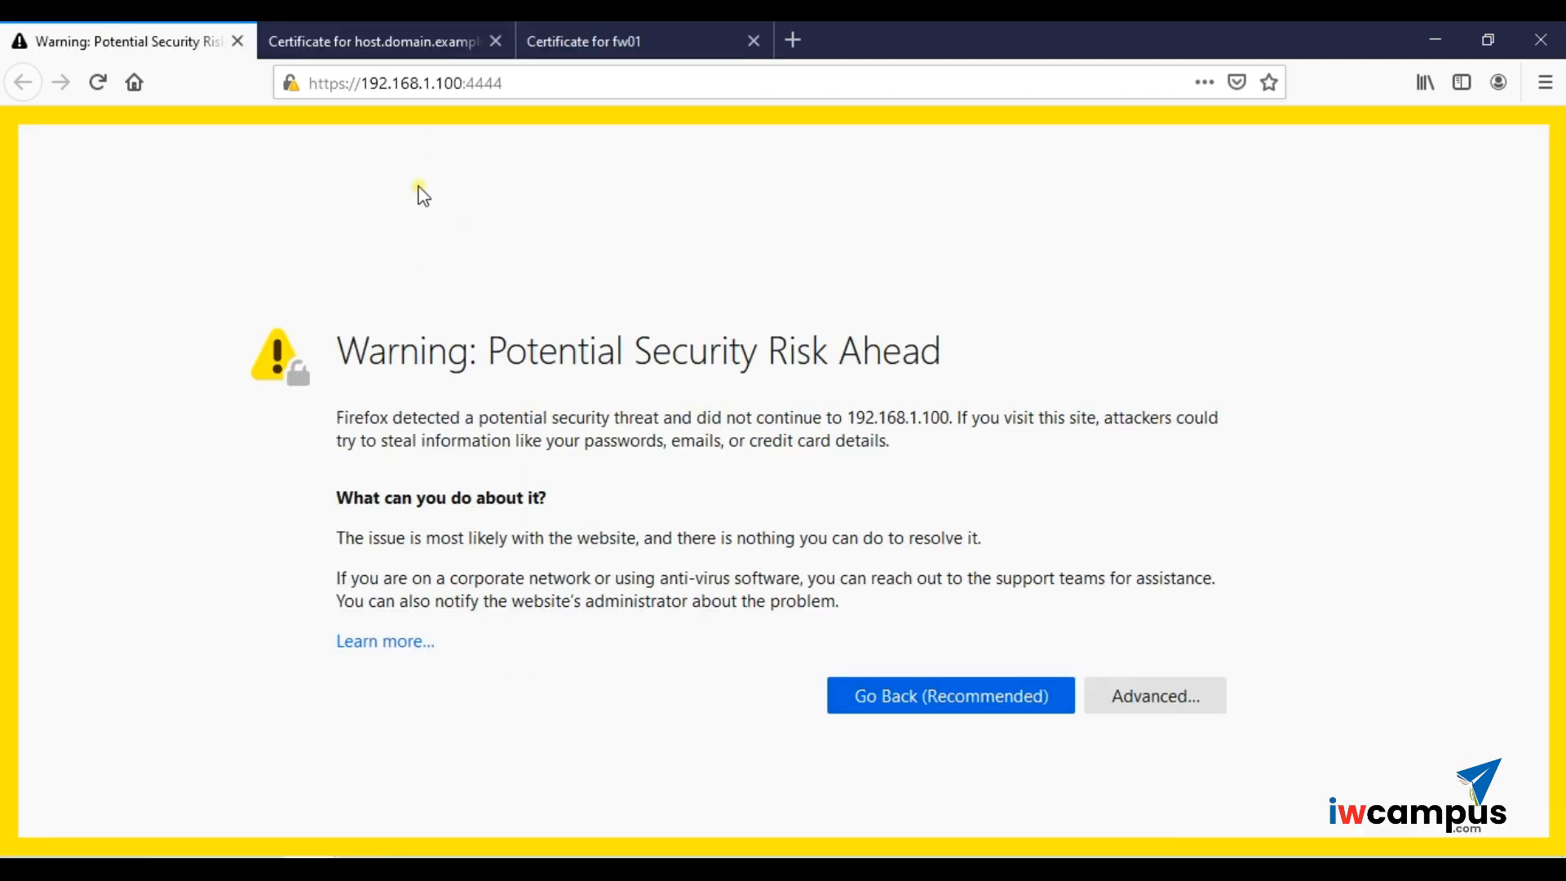
left_click(425, 33)
left_click(562, 45)
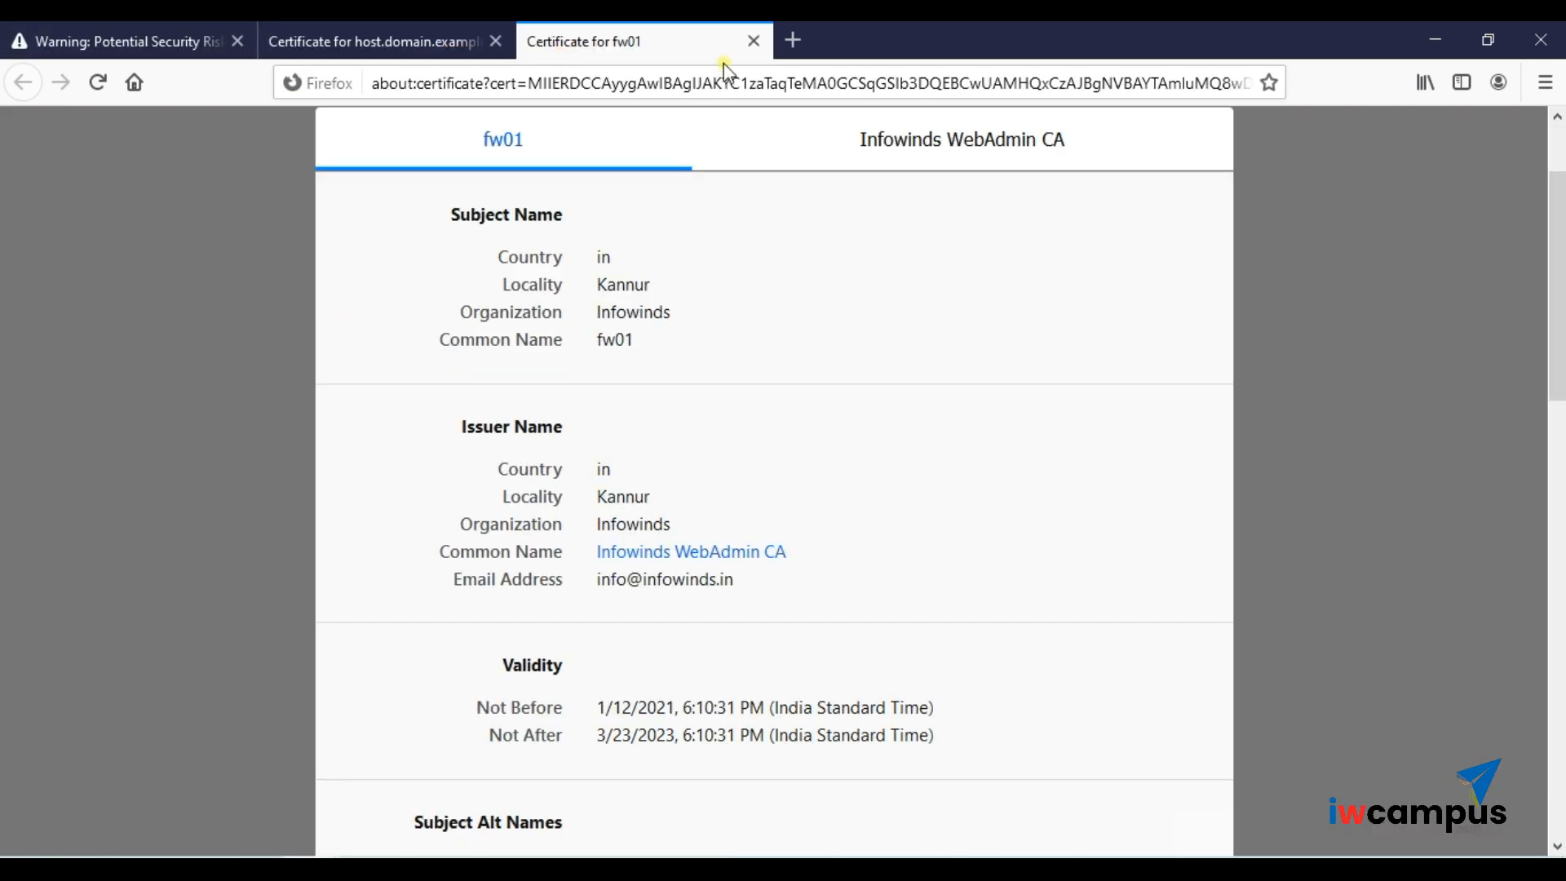
left_click(753, 41)
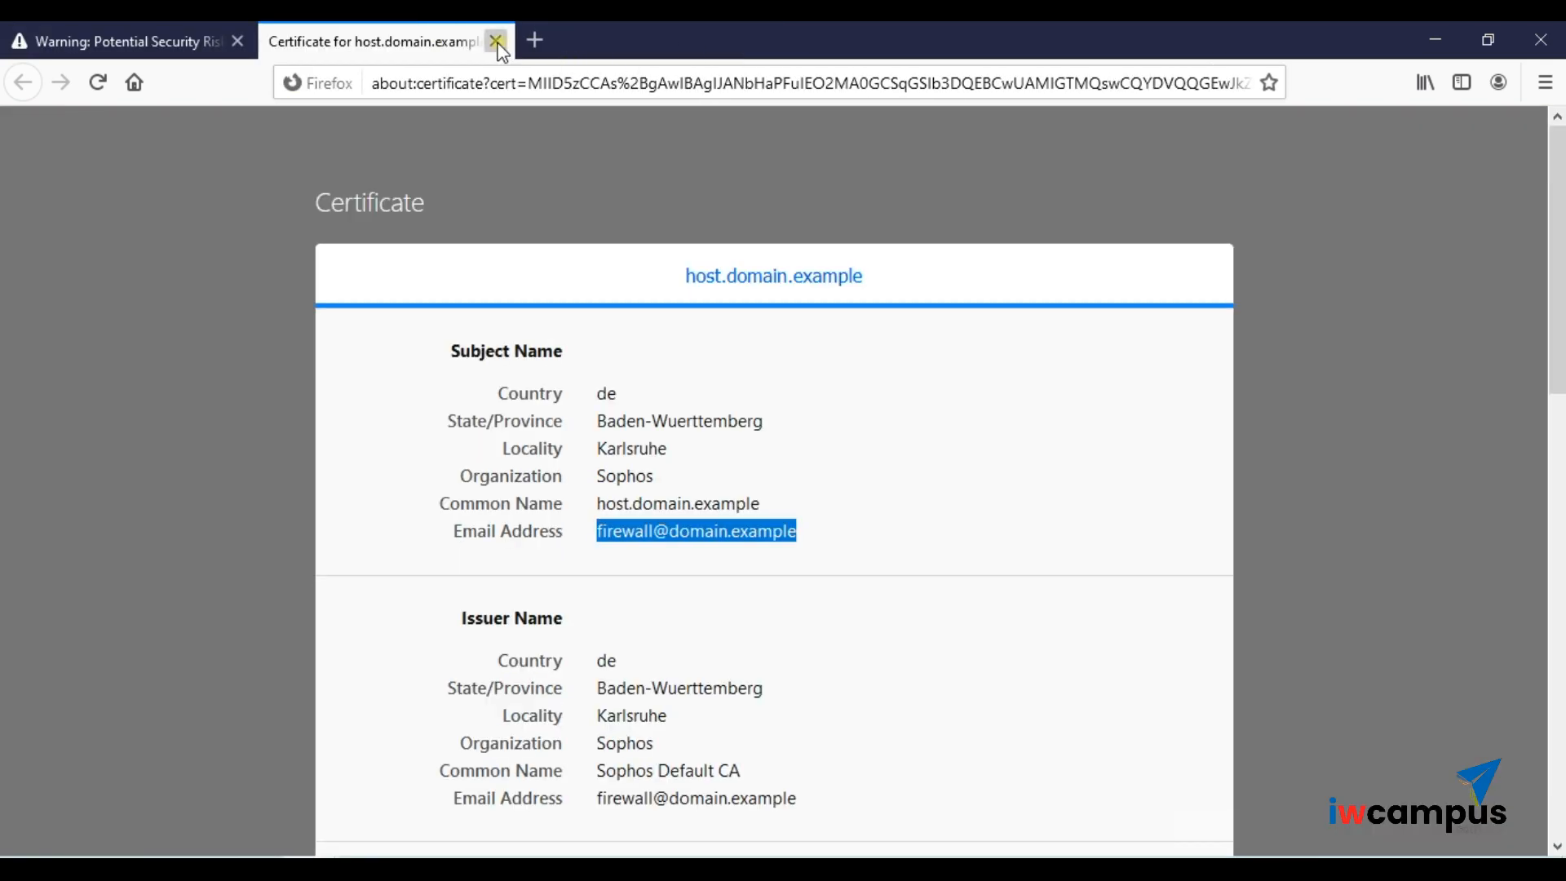
left_click(495, 41)
left_click(1154, 705)
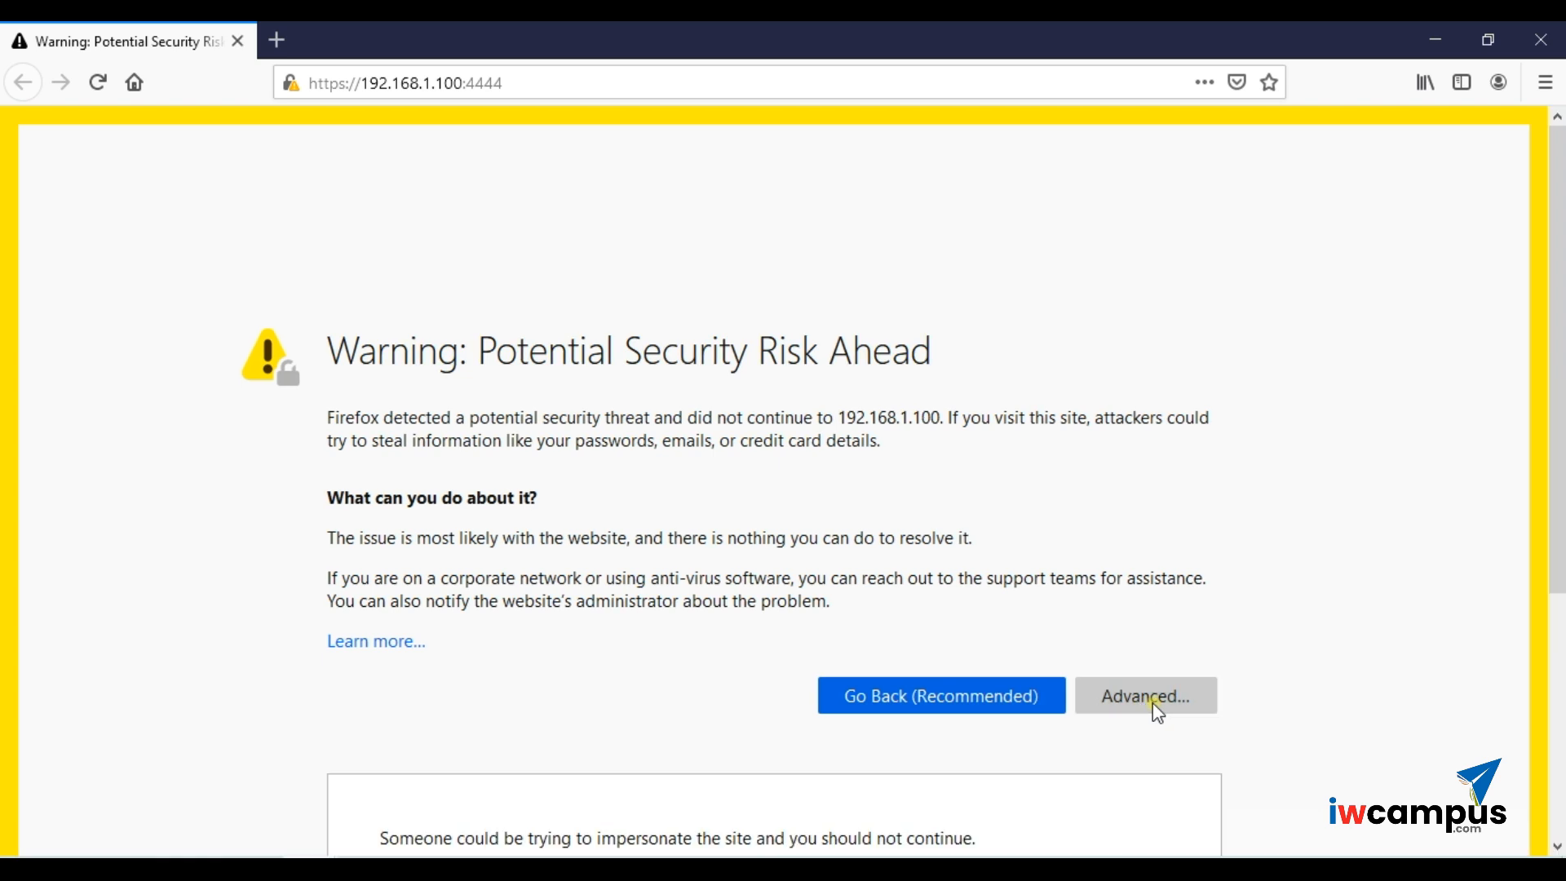
left_click(1094, 758)
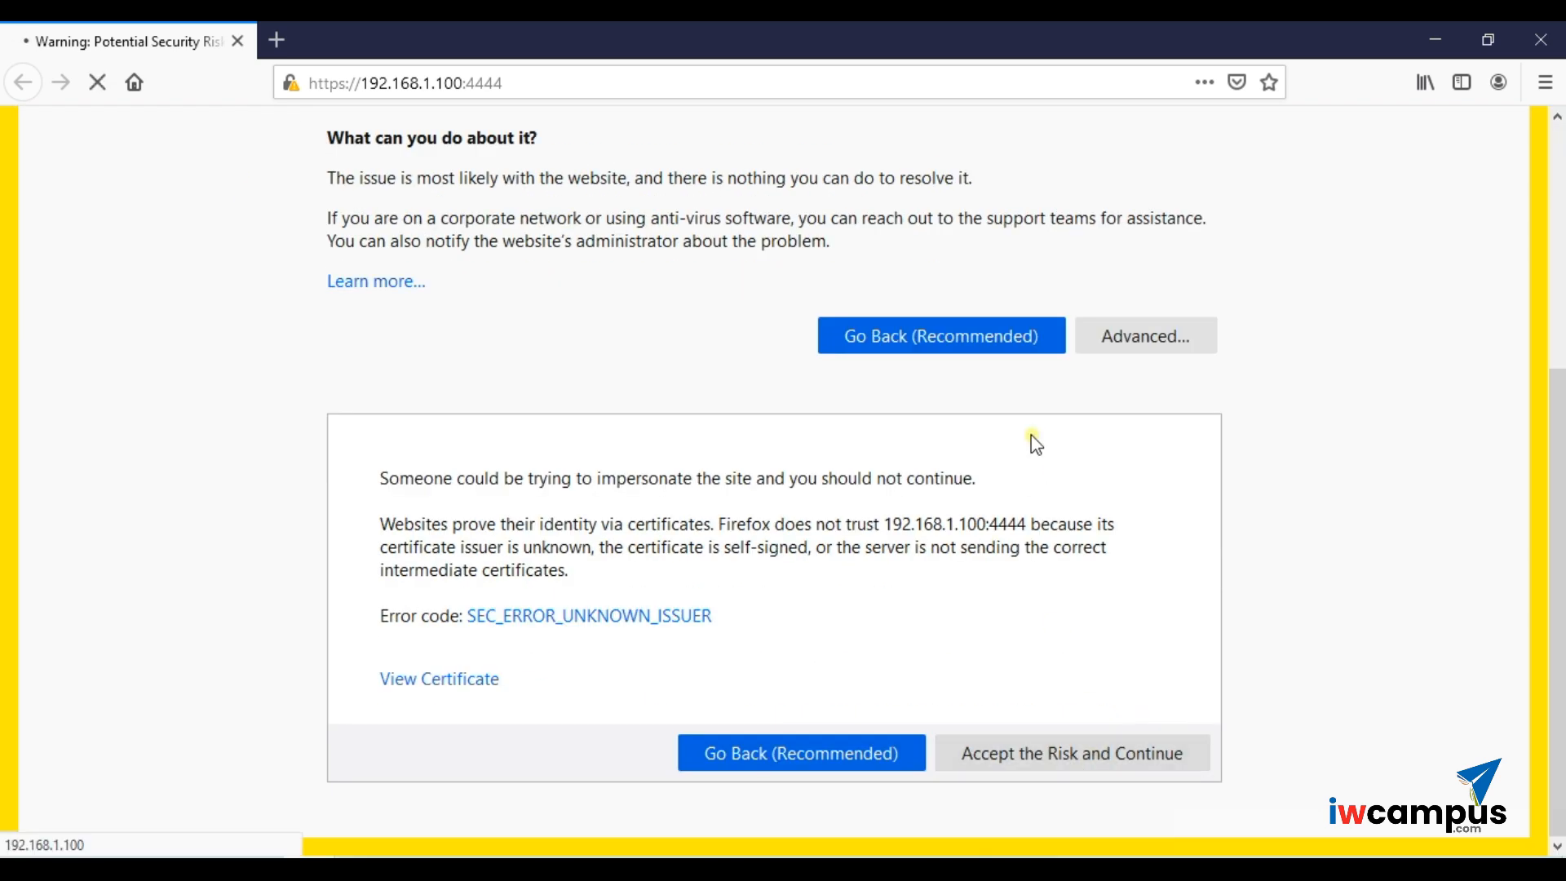